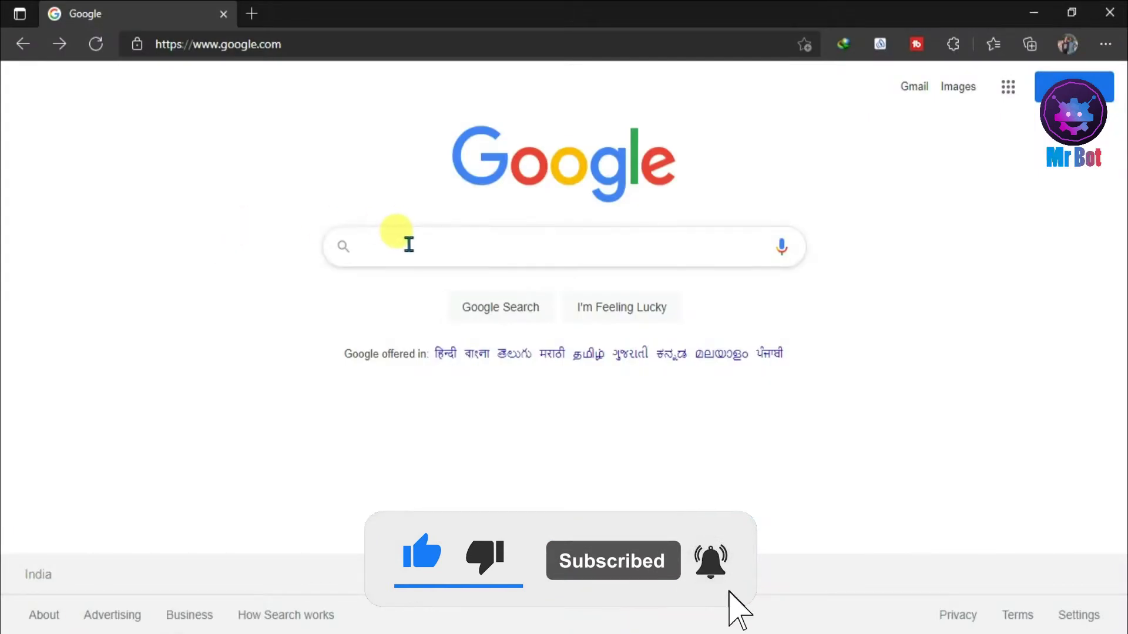
- Search Google for 'wordpress download'
click(409, 244)
text(wordpress)
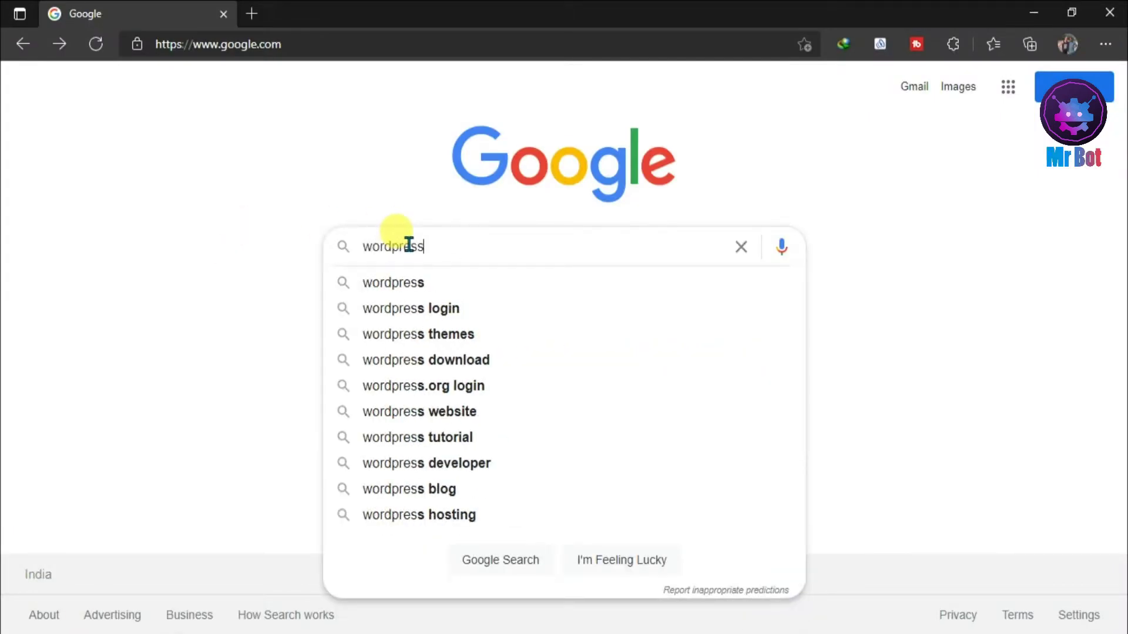
click(422, 360)
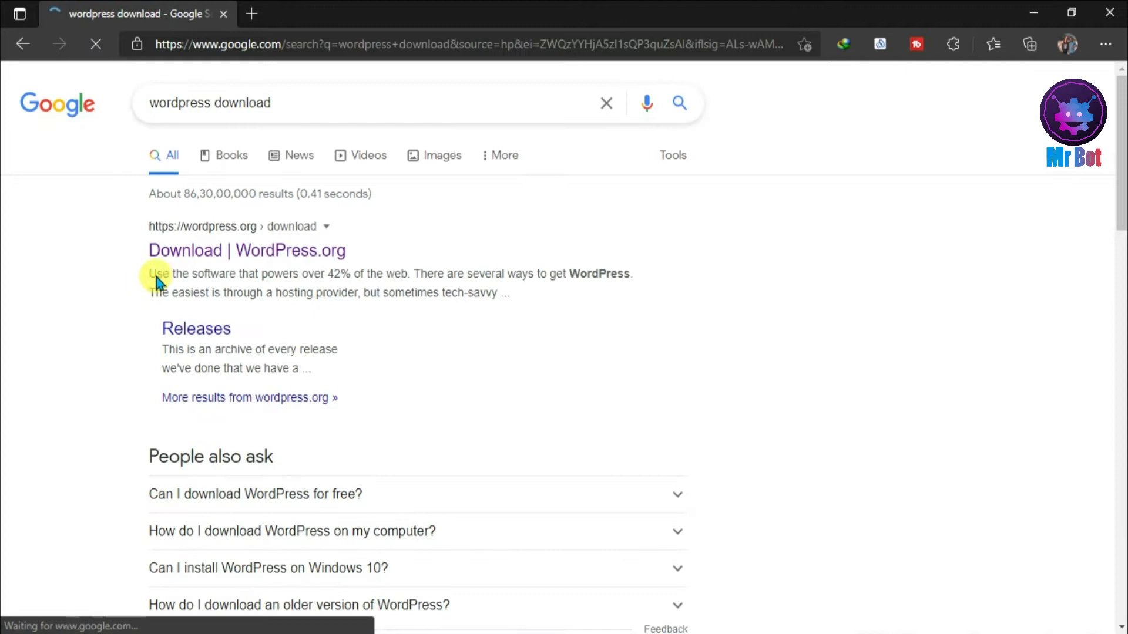
- Open the WordPress.org result in a new tab and switch to it
right_click(212, 250)
click(249, 263)
click(315, 11)
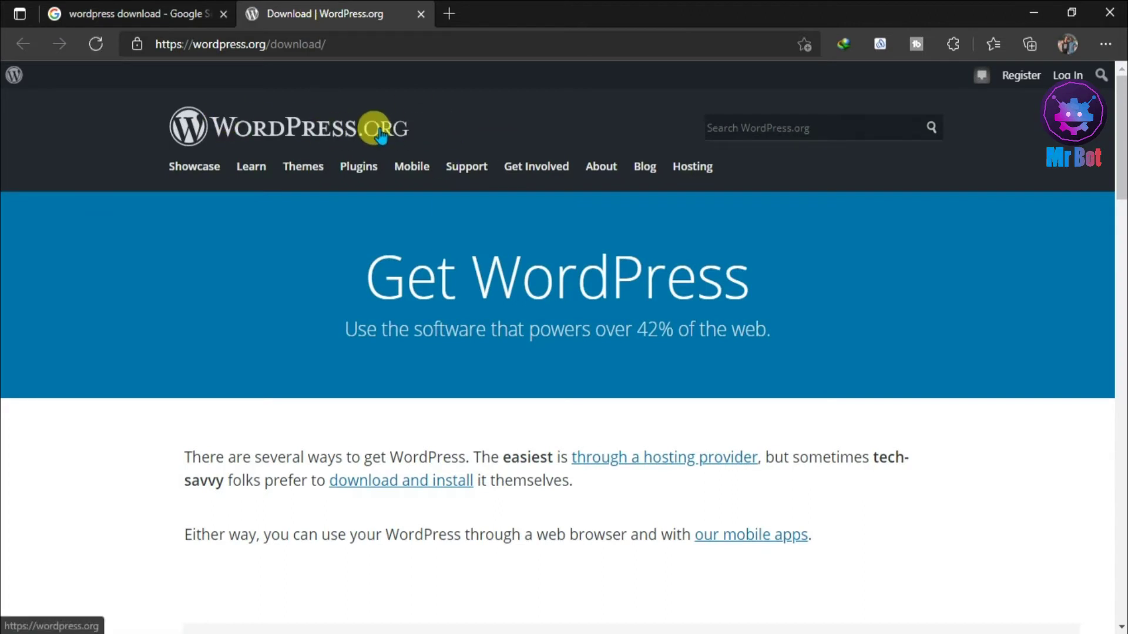
- Download the WordPress 5.8 zip from WordPress.org and dismiss the IDM and Hooray popups
click(211, 13)
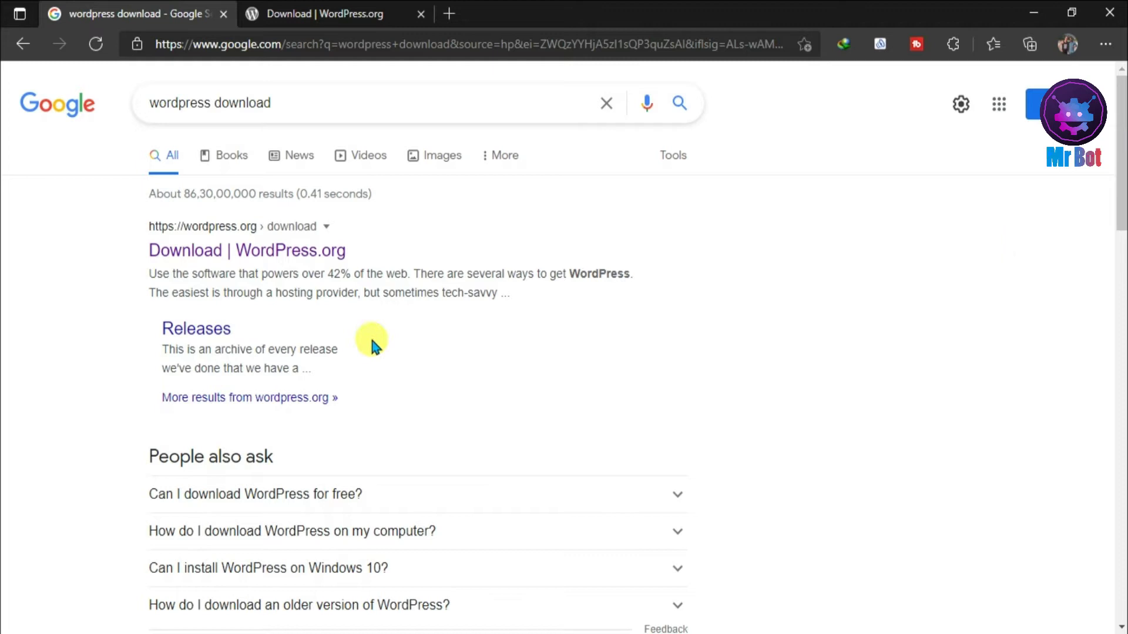
mouse_move(1122, 165)
mouse_down()
mouse_move(1122, 352)
mouse_move(1122, 161)
mouse_up()
click(353, 13)
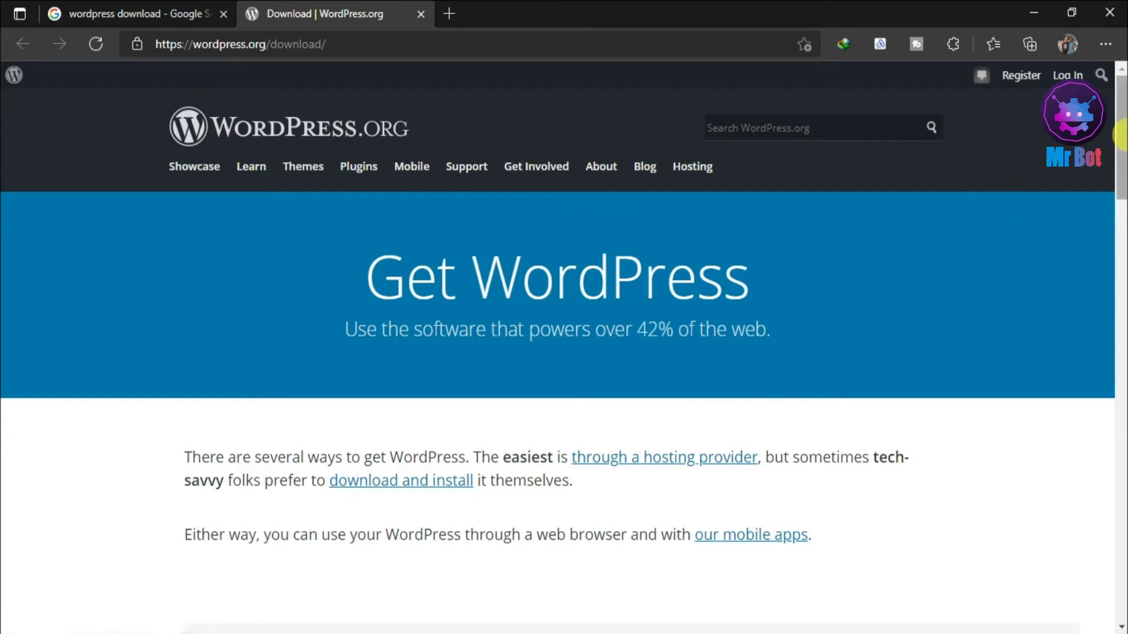
drag(1122, 135, 1122, 375)
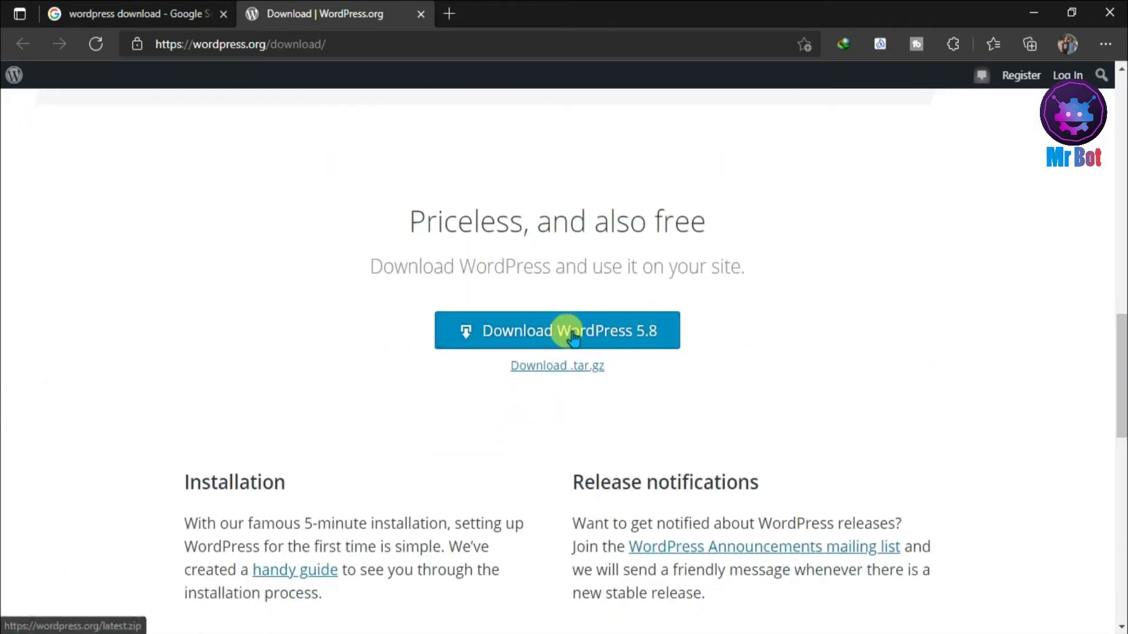
click(668, 340)
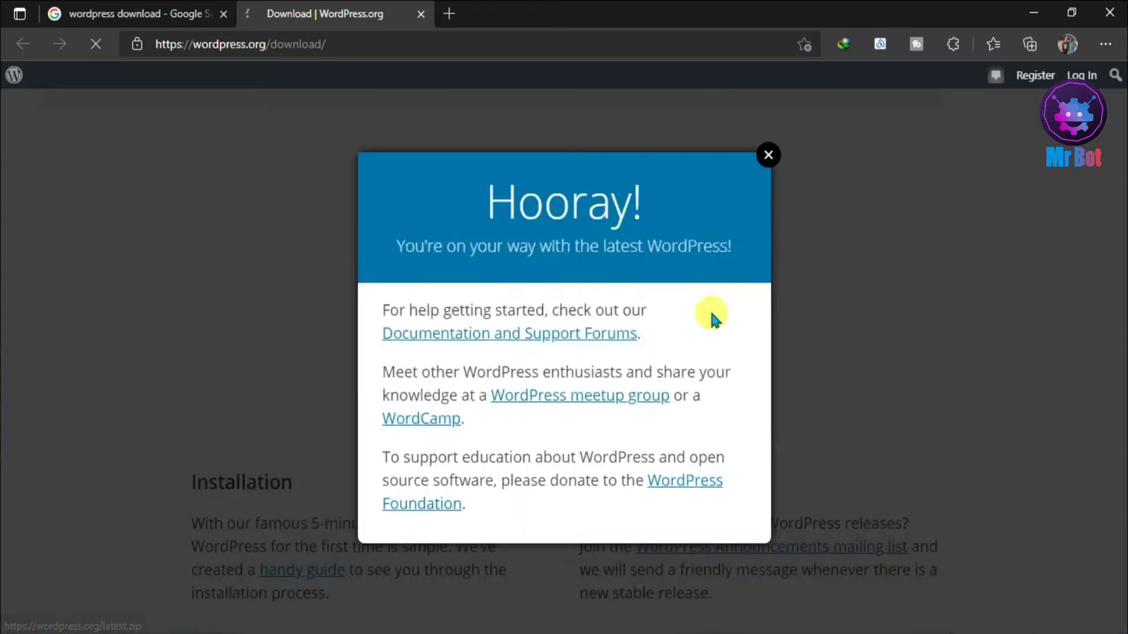
click(522, 387)
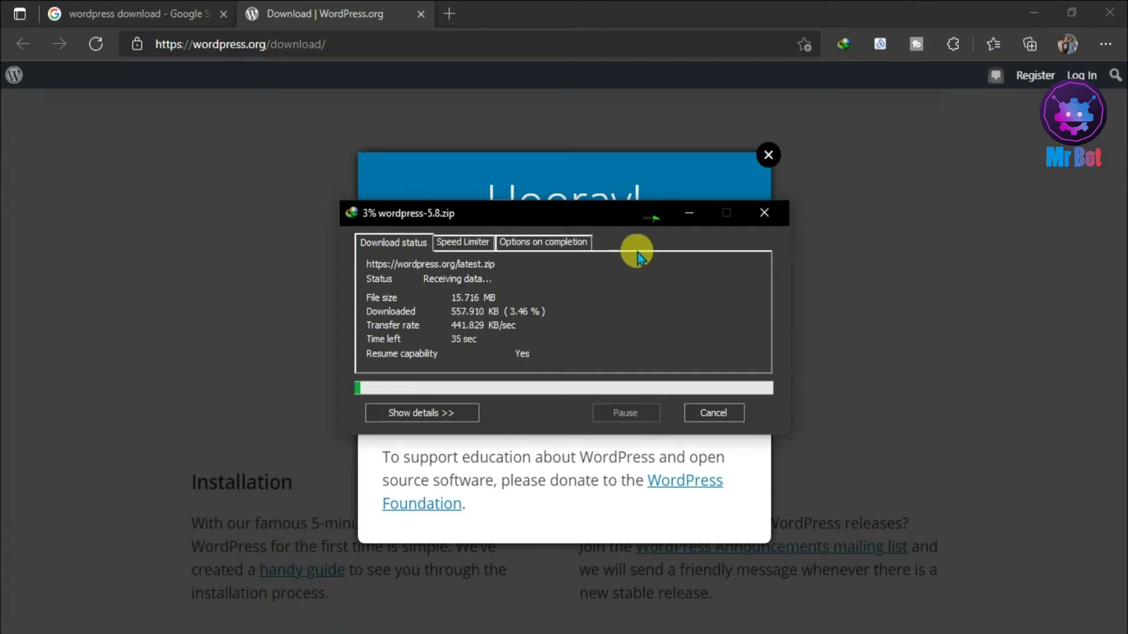
click(646, 221)
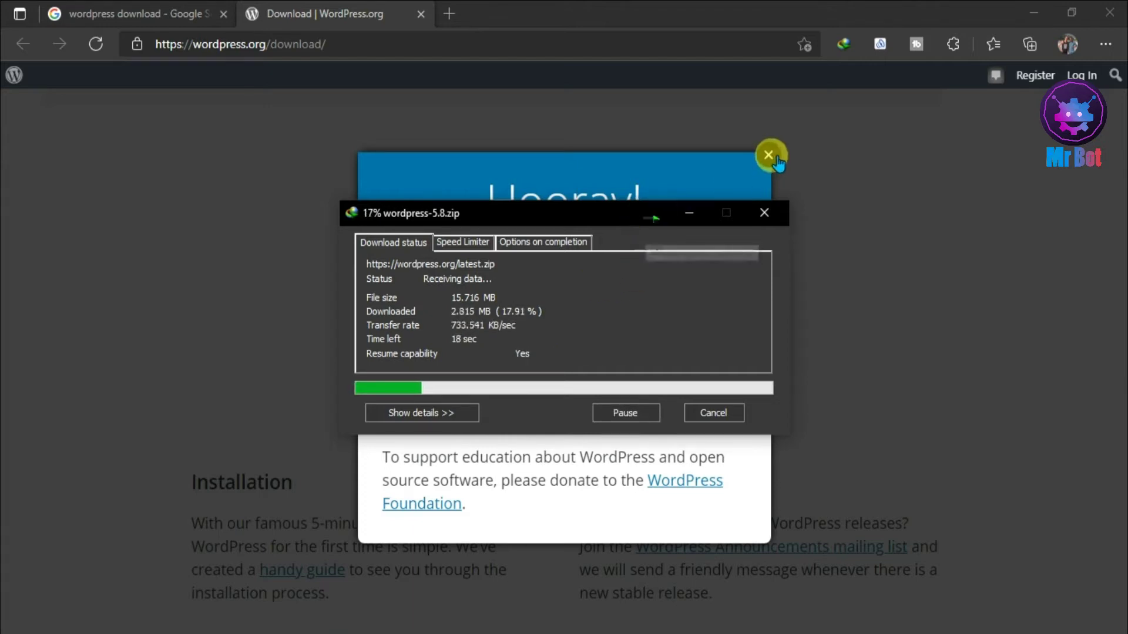
click(768, 155)
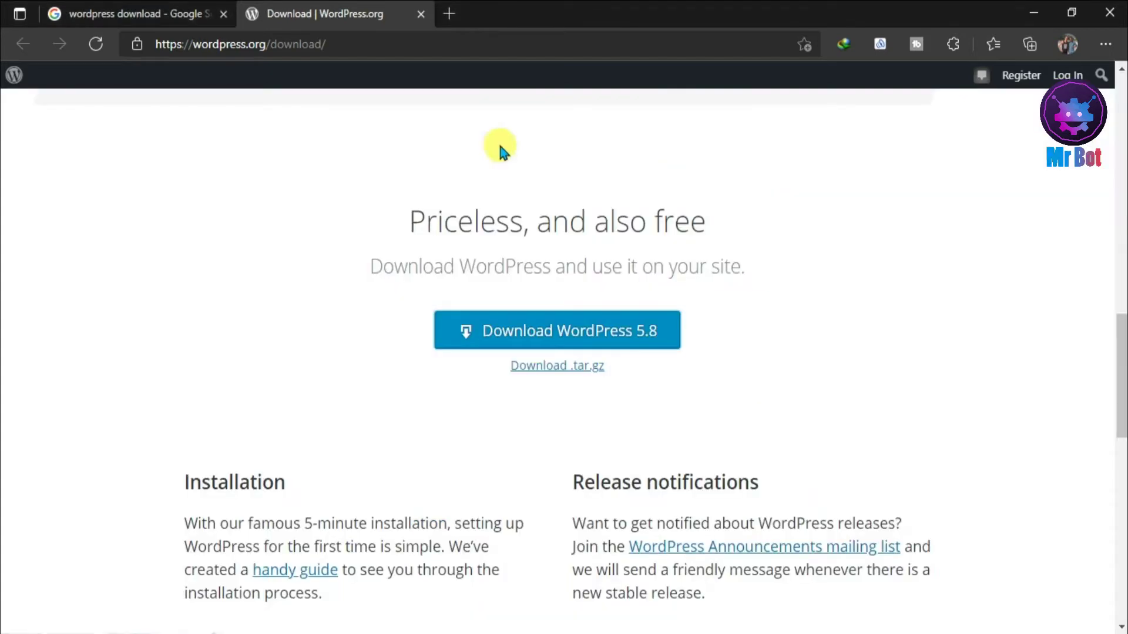
- Close the WordPress tab, search for 'xampp download', and dismiss IDM's download-complete notice
click(419, 14)
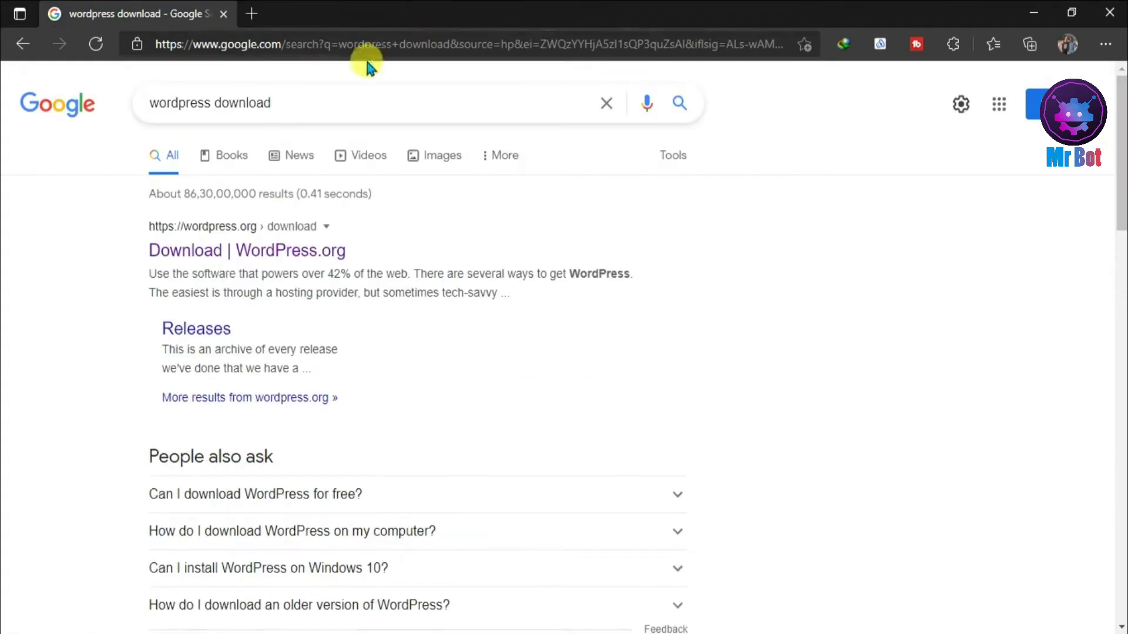
triple_click(328, 96)
text(zampp)
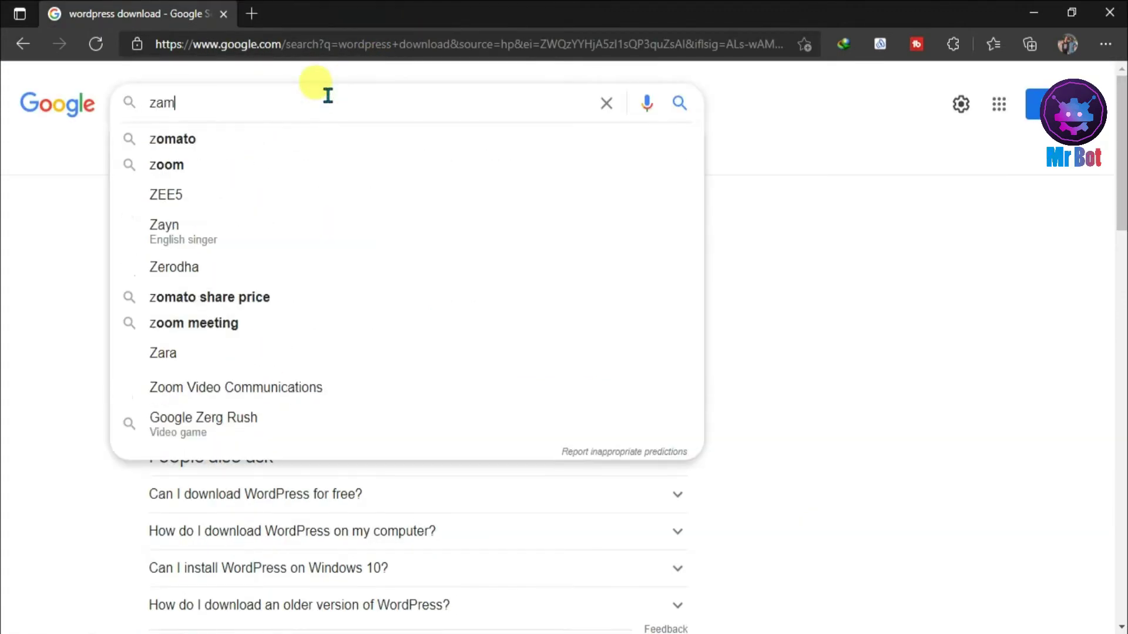
key(Down)
key(Down)
key(Return)
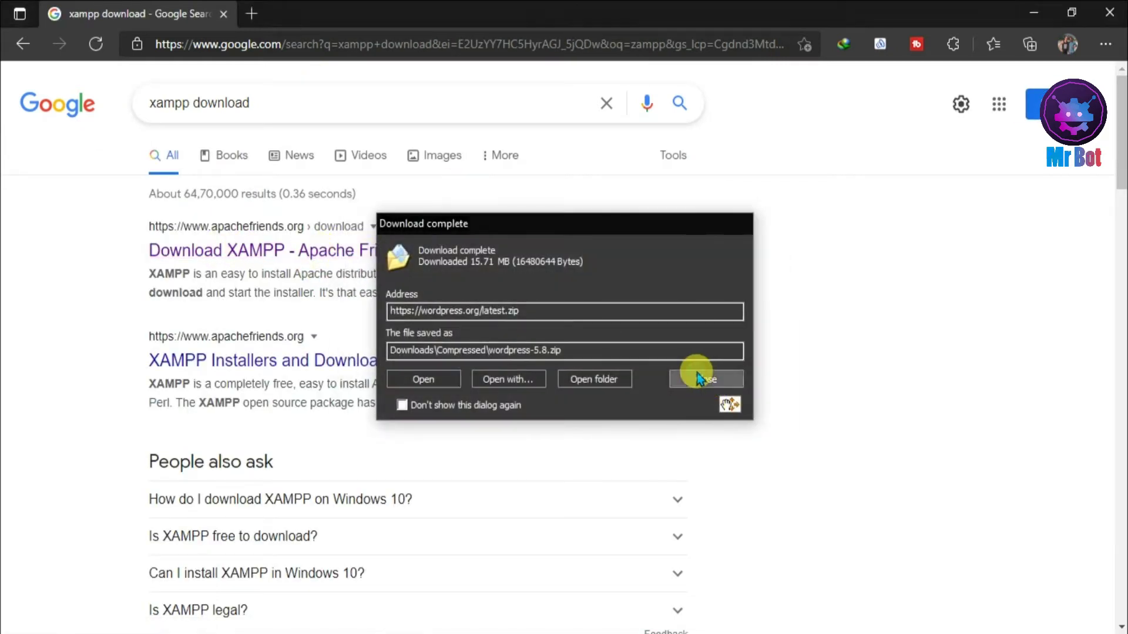
click(706, 378)
- Open Apache Friends in a new tab and request the XAMPP 8.0.10 Windows 64-bit download
right_click(263, 252)
click(300, 259)
click(313, 8)
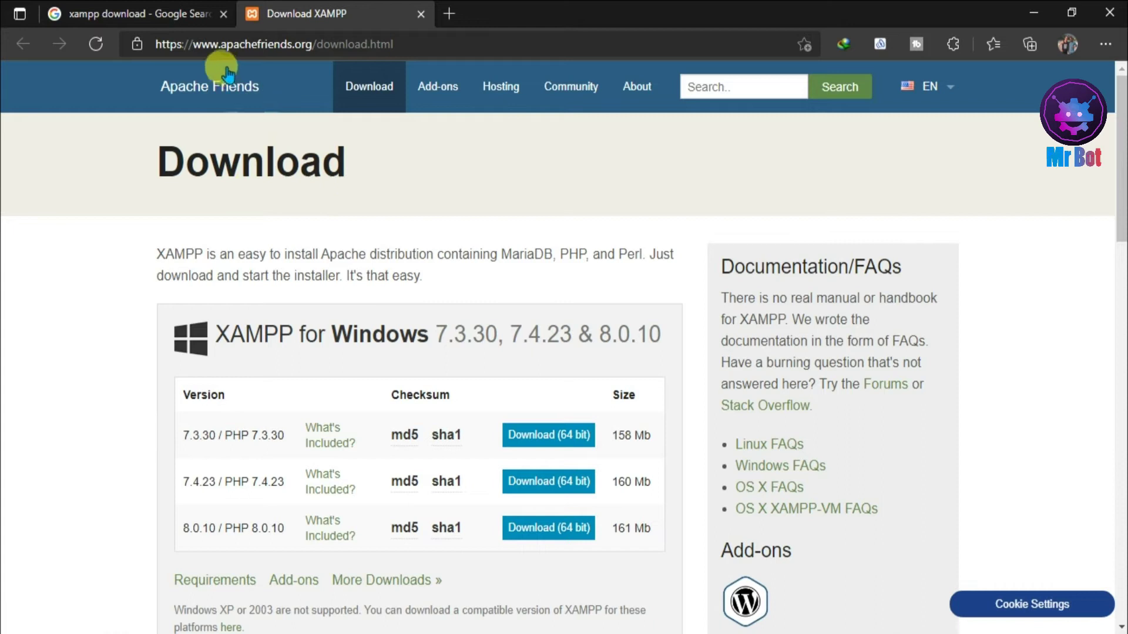
click(76, 8)
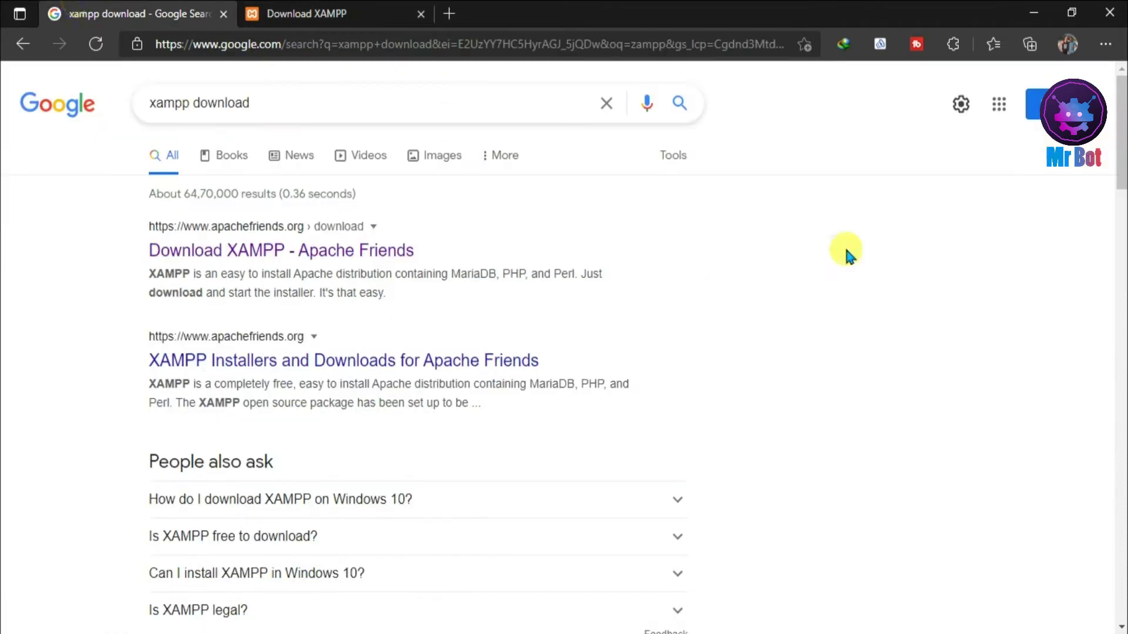
drag(1122, 135, 1123, 264)
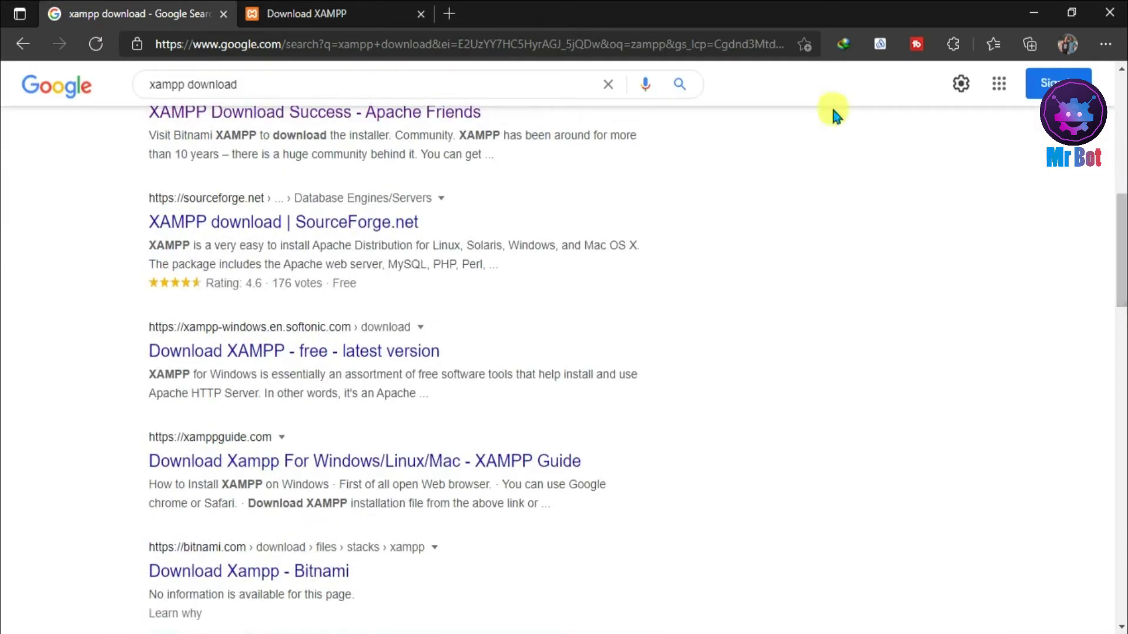
click(305, 13)
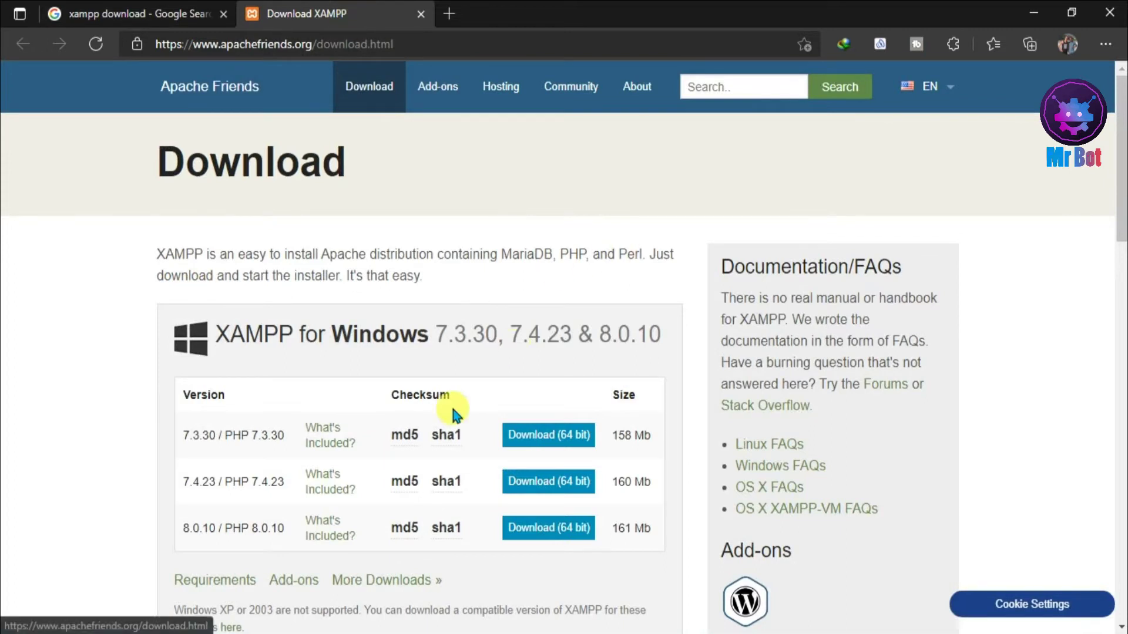
scroll(1122, 156, down, 3)
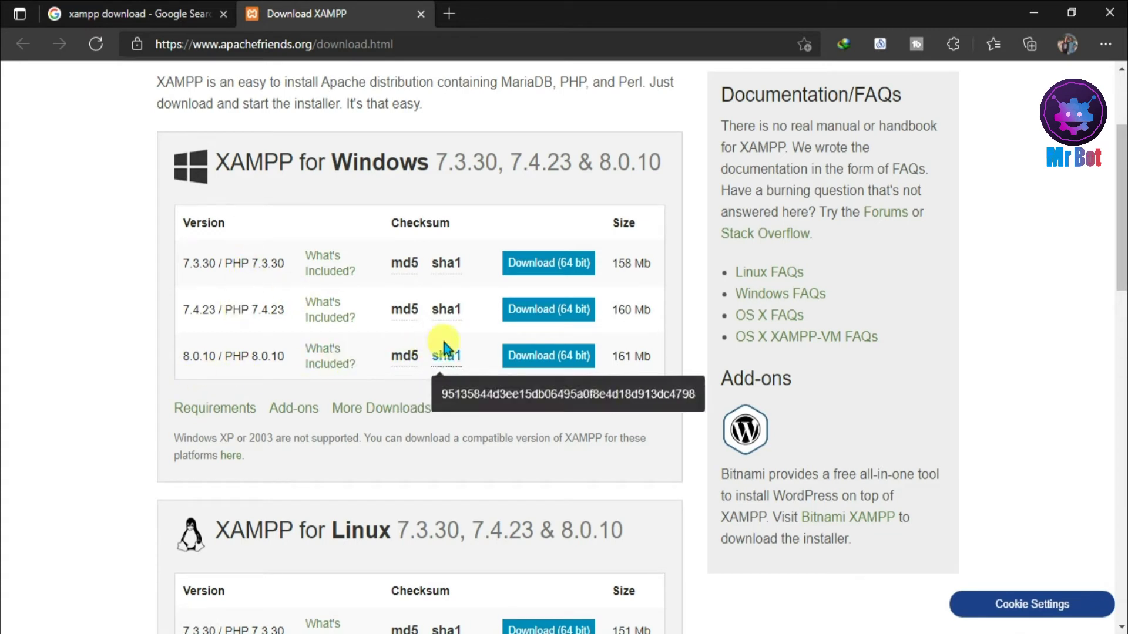
click(558, 357)
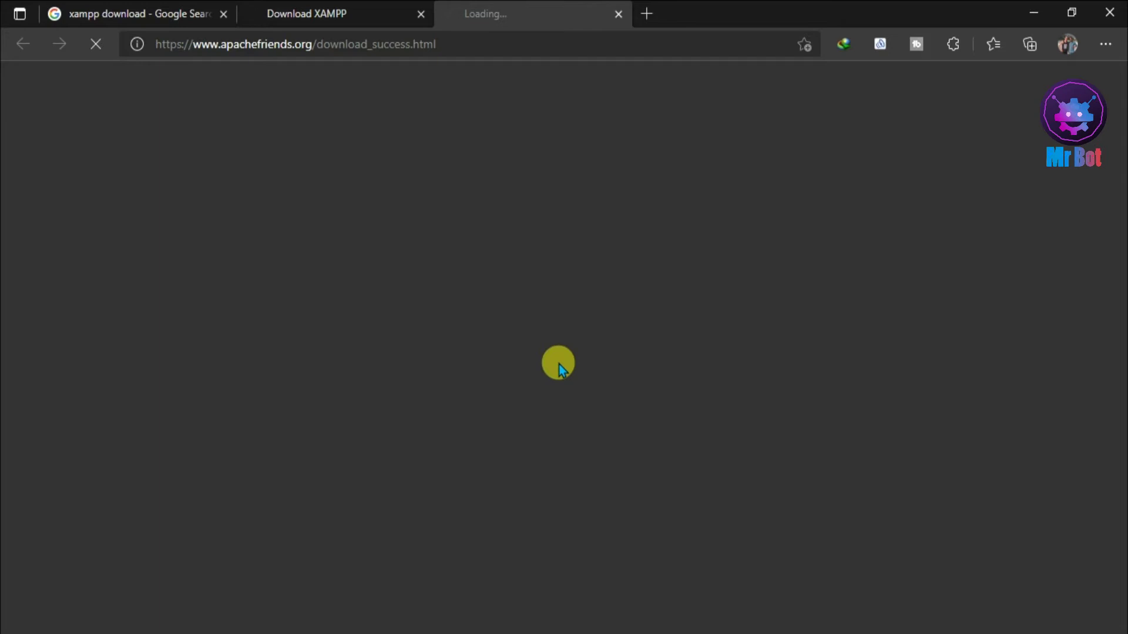
- Start the 161 MB XAMPP 8.0.10 installer download in IDM and close the success tab
click(376, 14)
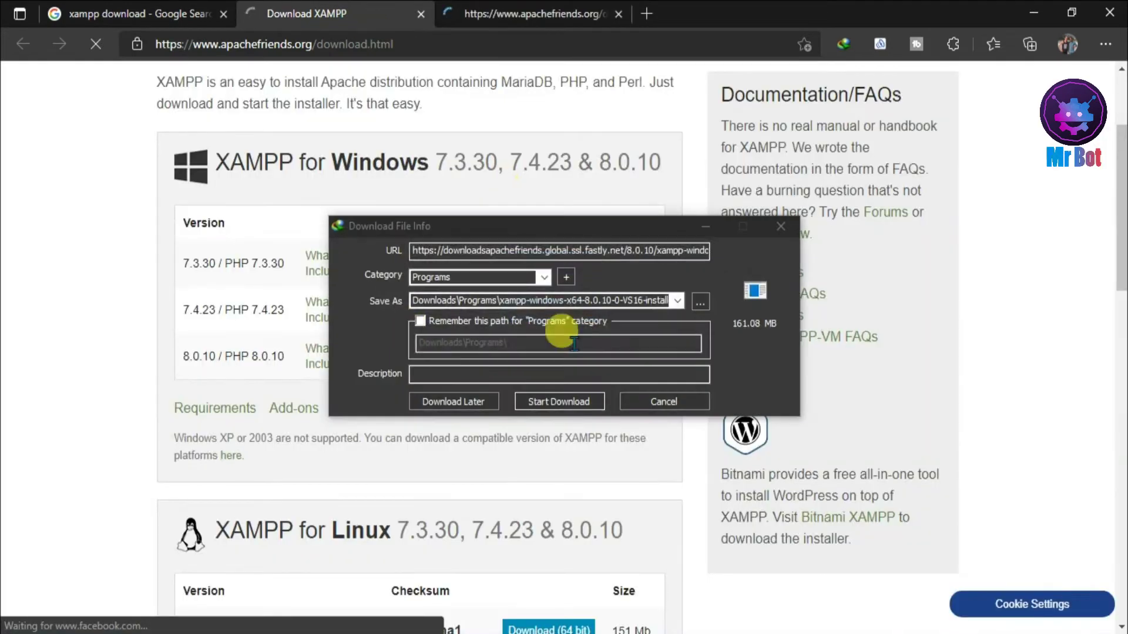
click(573, 401)
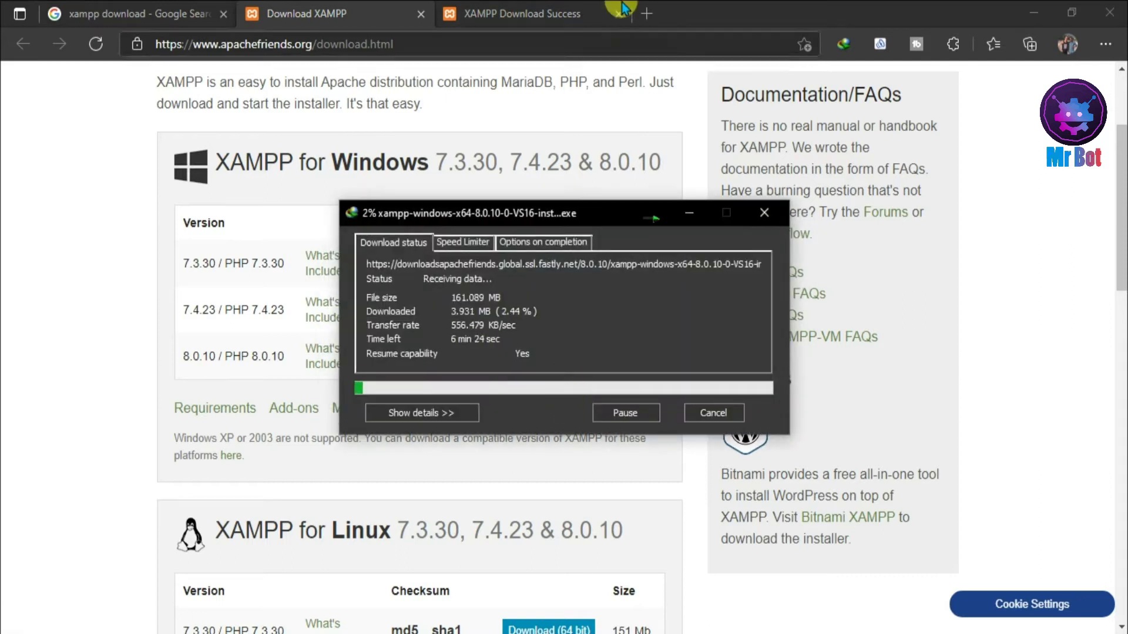
click(596, 14)
click(619, 14)
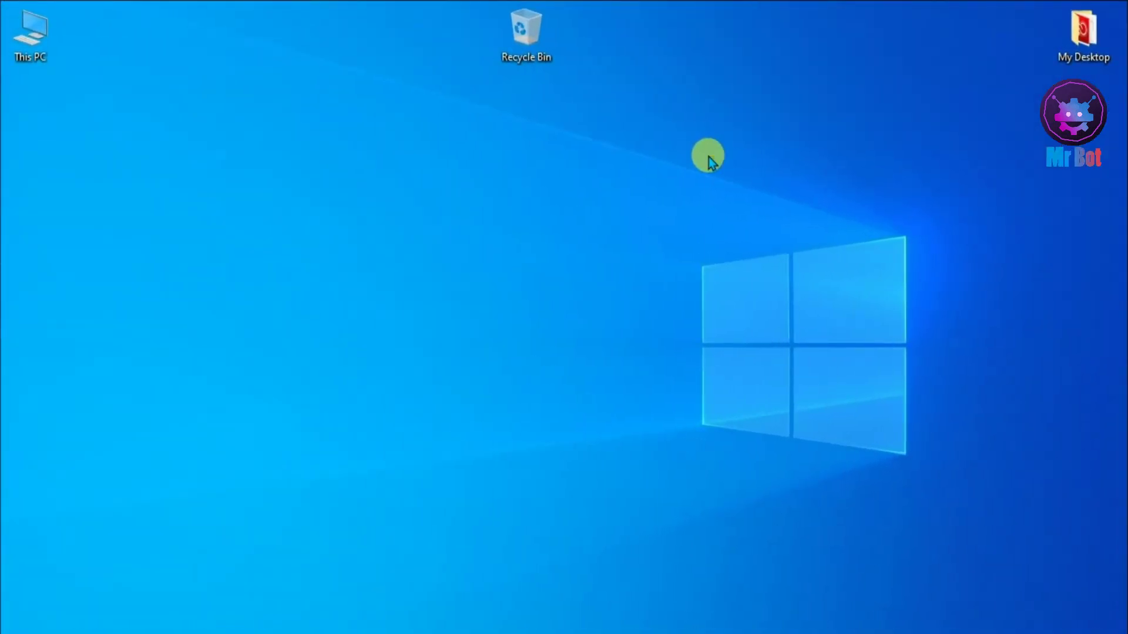
- Refresh the desktop, open This PC > Downloads > Programs, and show its files as large icons
right_click(709, 157)
click(747, 207)
double_click(39, 46)
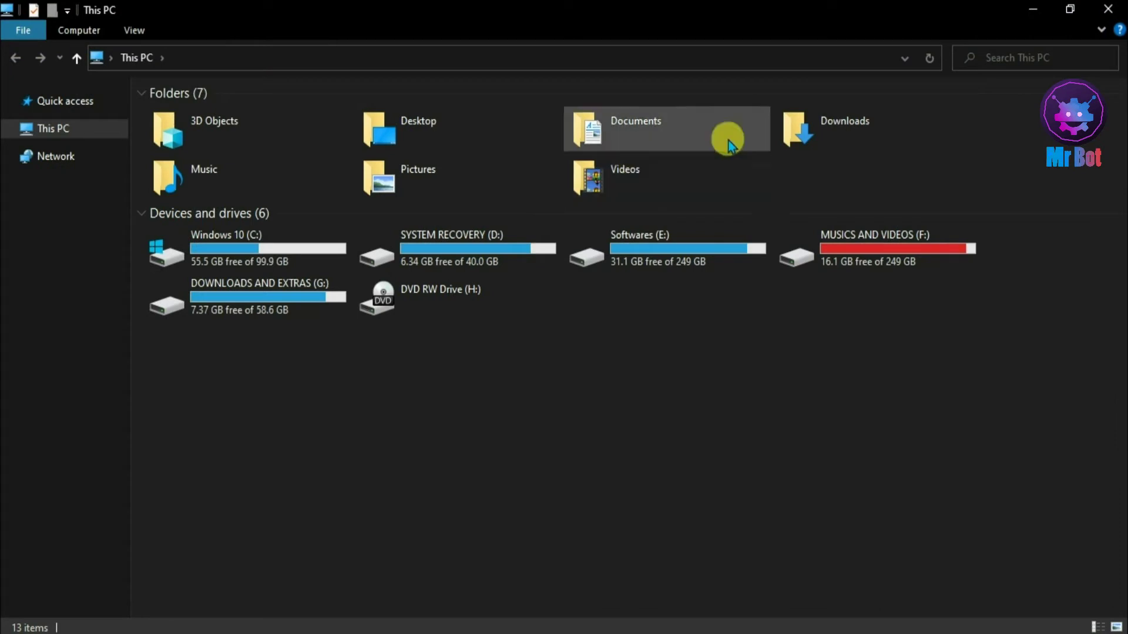
double_click(811, 132)
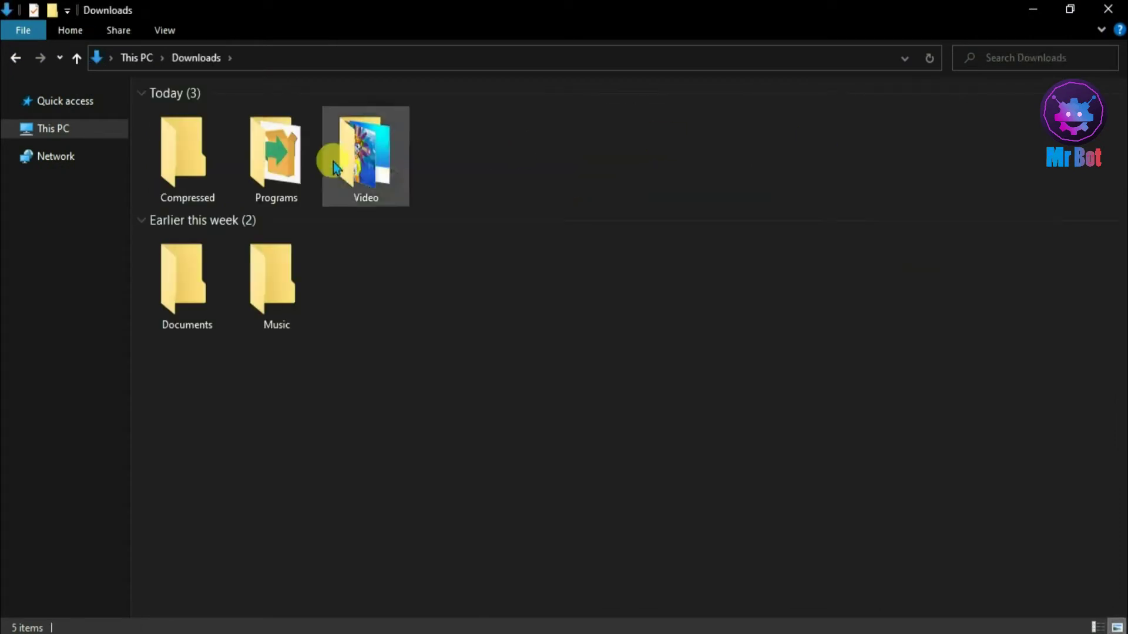
double_click(281, 159)
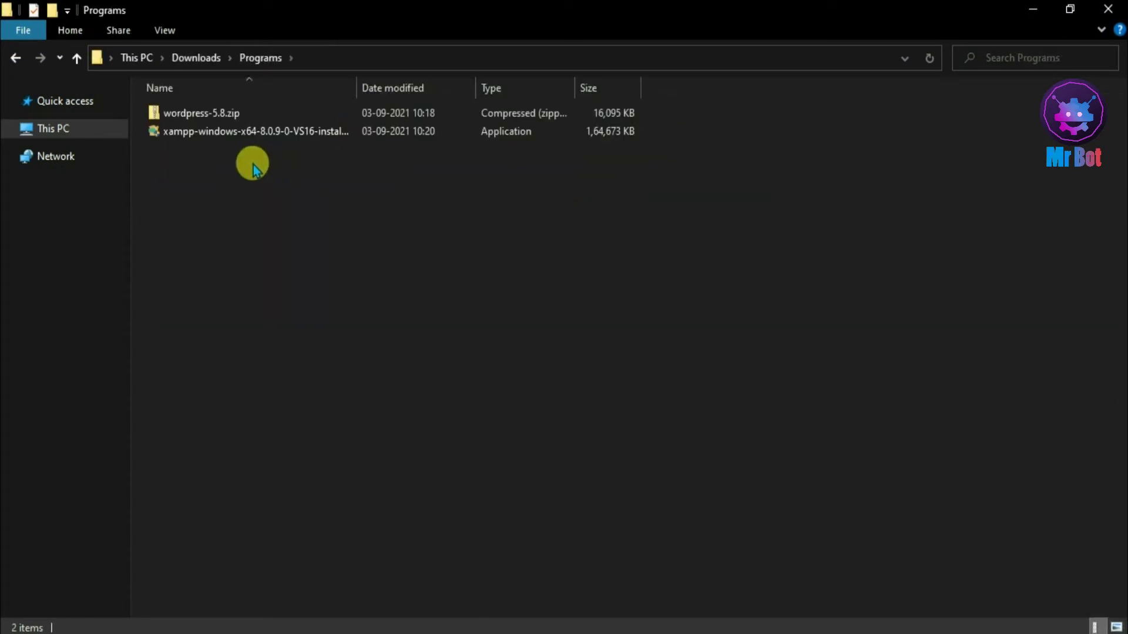
right_click(253, 167)
mouse_move(274, 175)
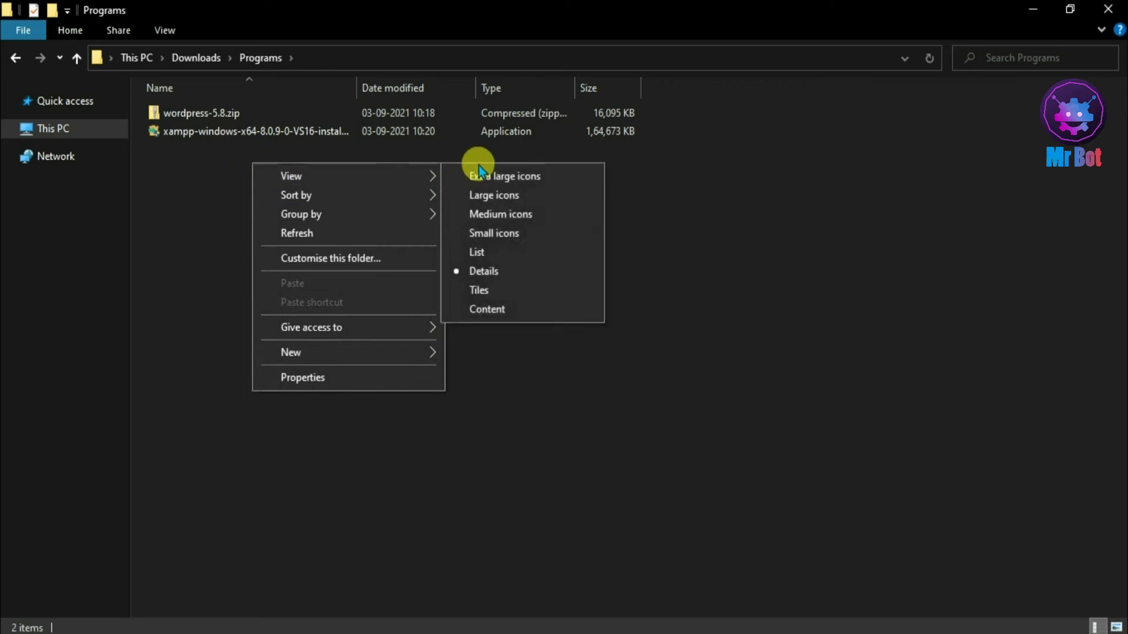
click(503, 195)
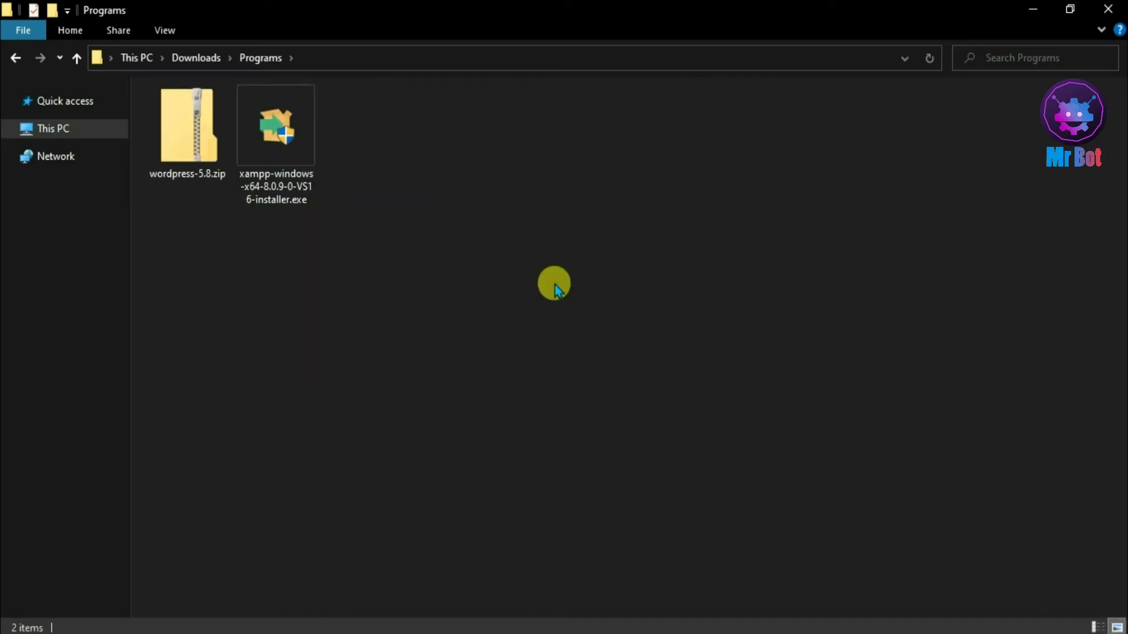
- Run the XAMPP installer, dismiss the UAC warning, and accept the default components
click(292, 162)
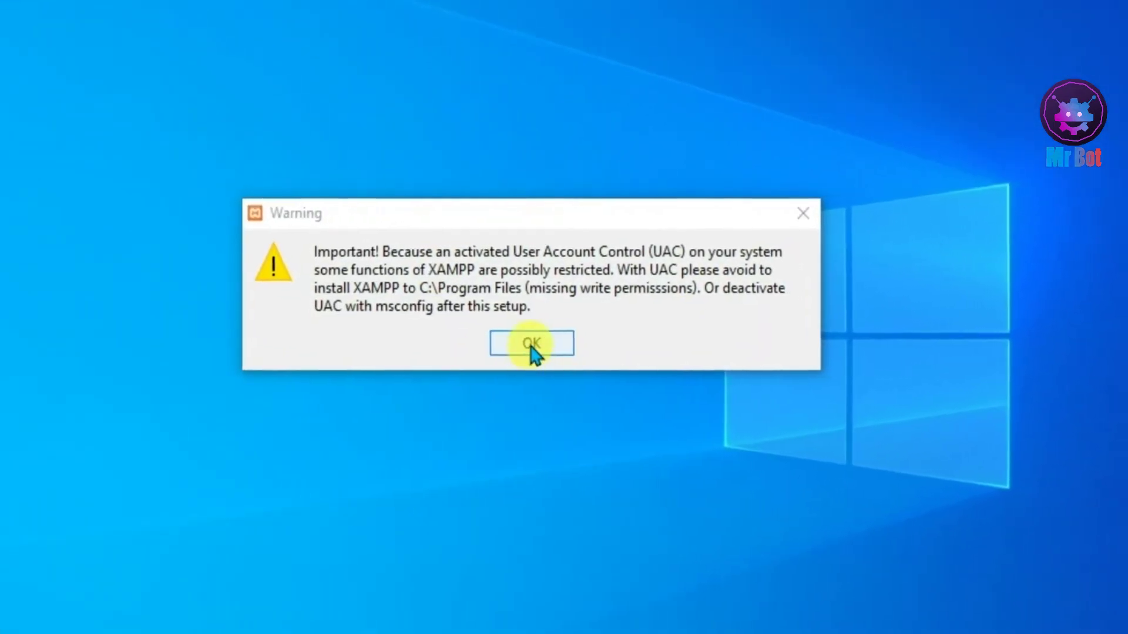
click(549, 345)
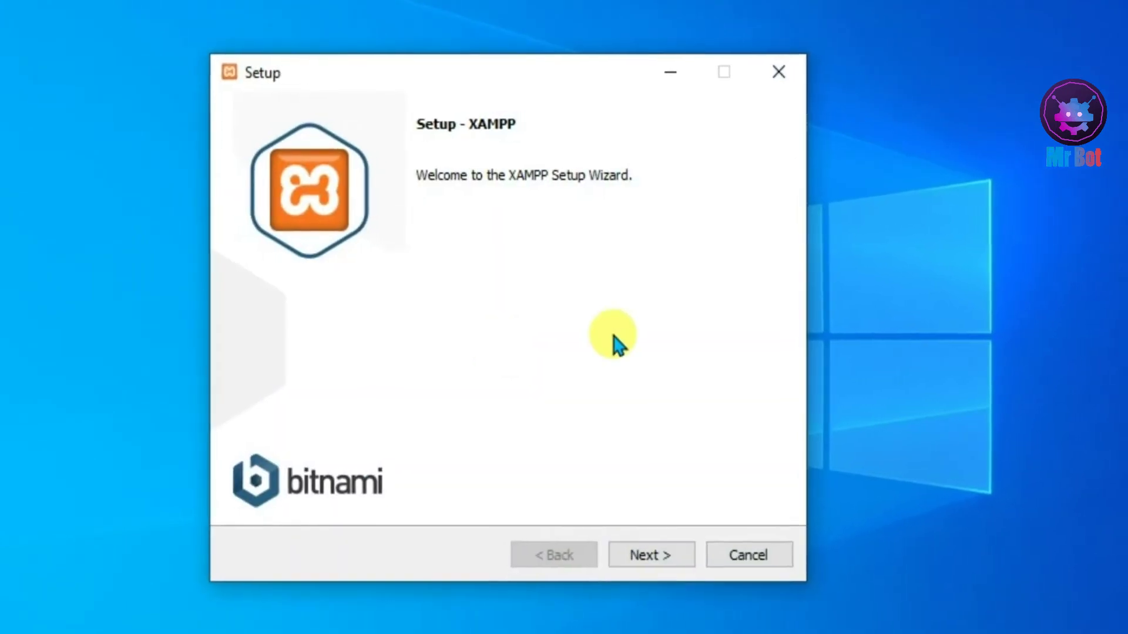
click(644, 557)
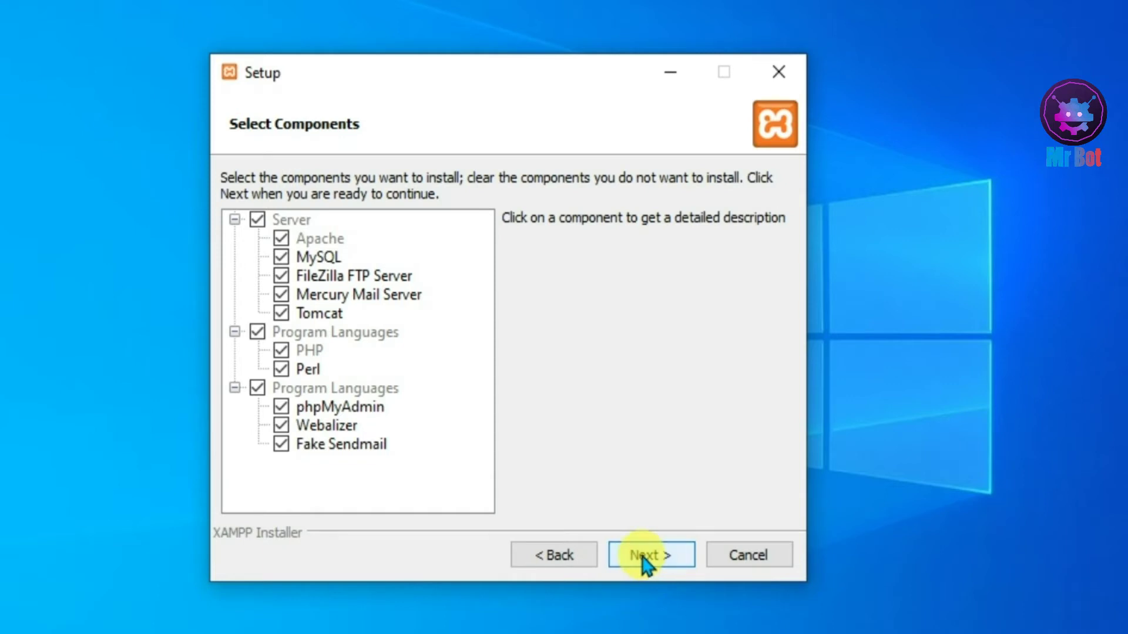
click(645, 556)
- Keep C:\xampp as the folder and English as the language, skip Bitnami, and begin installing
drag(388, 213, 272, 221)
click(398, 212)
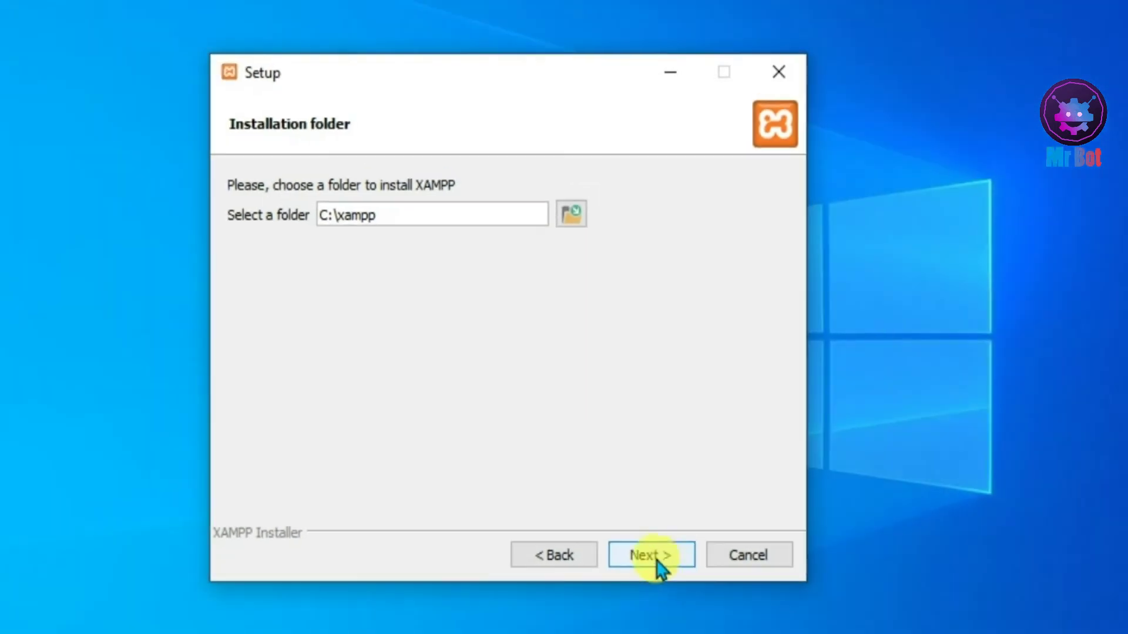
click(657, 561)
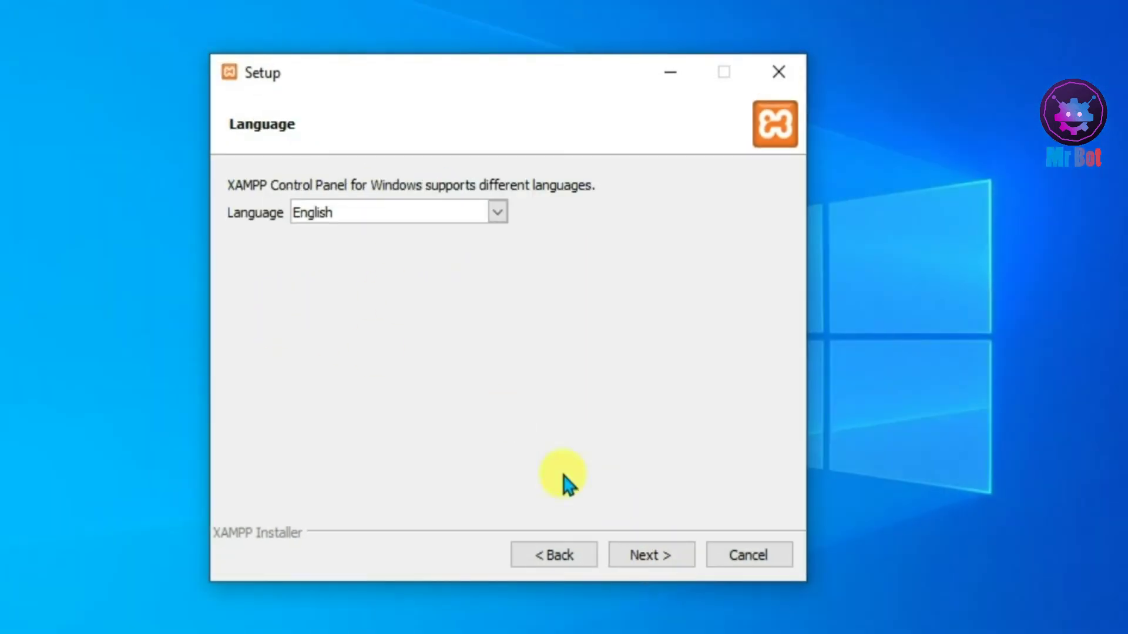
click(657, 557)
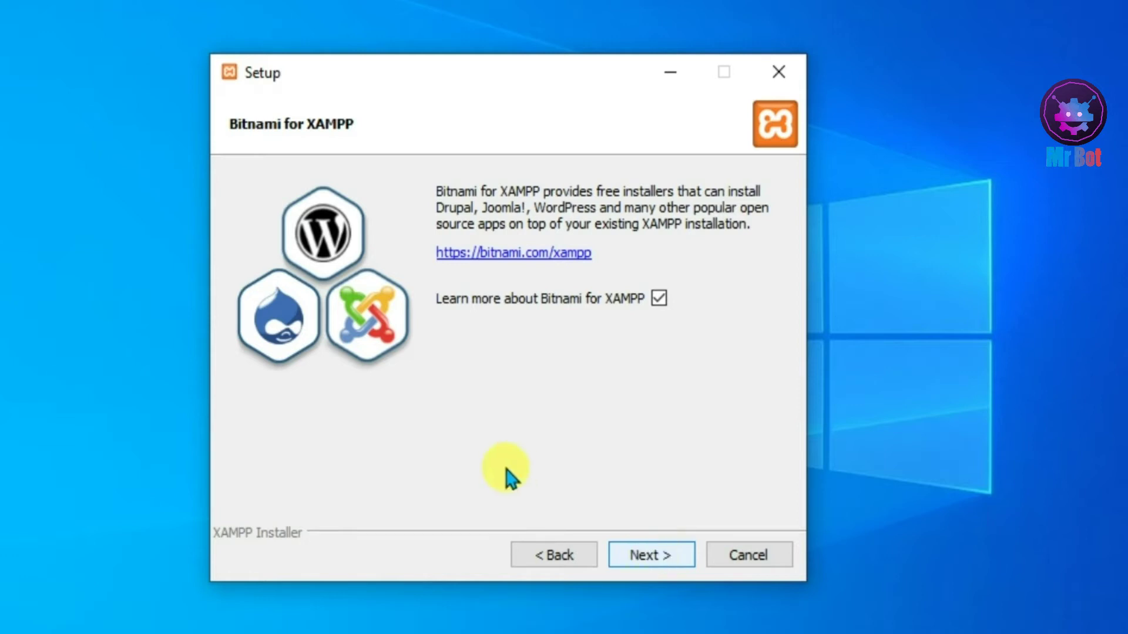
key(Return)
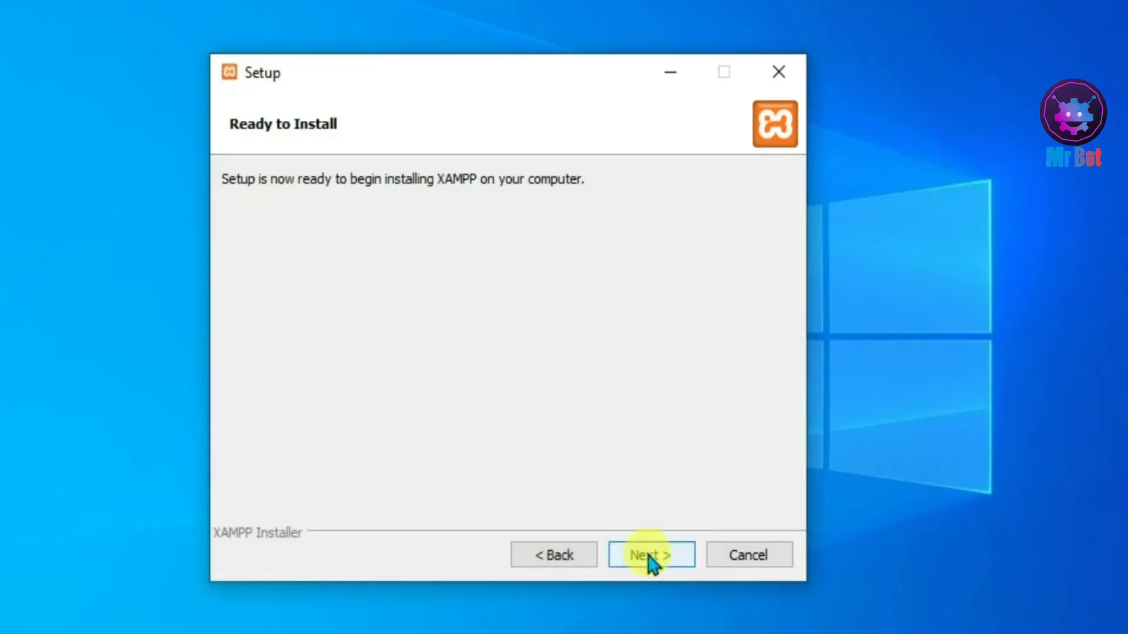
click(651, 558)
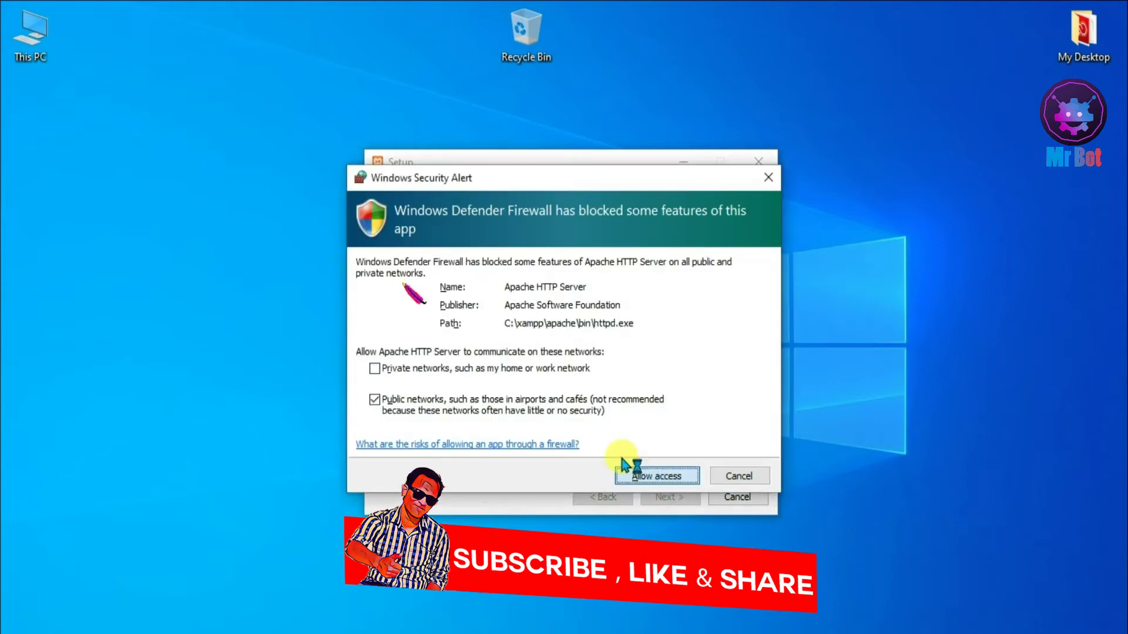
- Allow Apache HTTP Server through the firewall and finish setup, launching Control Panel v3.3.0
click(624, 469)
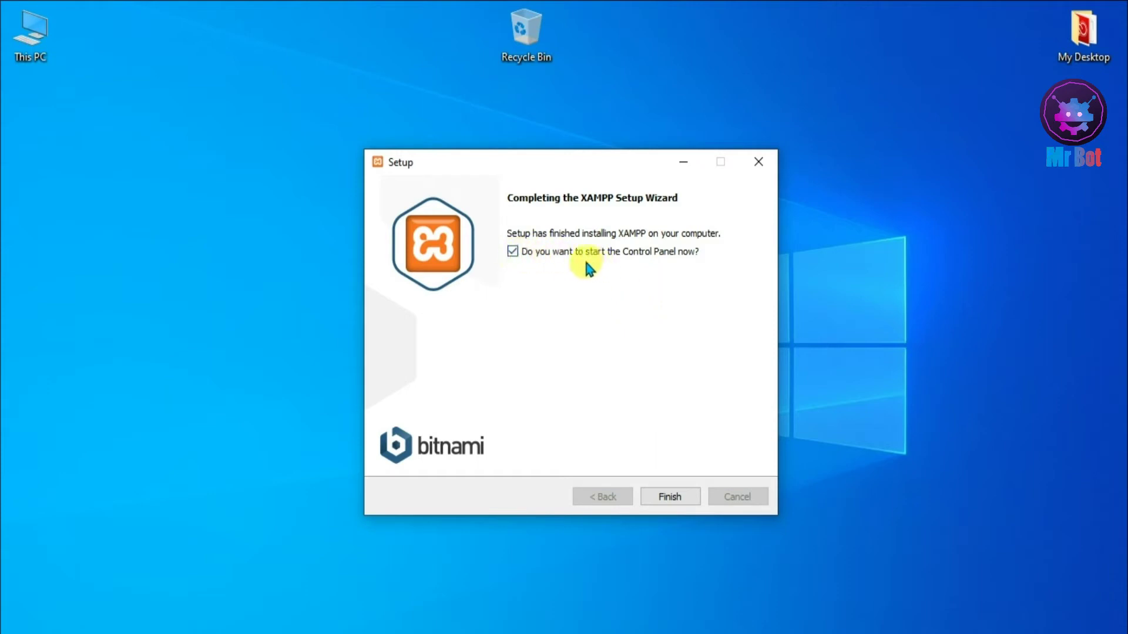
click(668, 499)
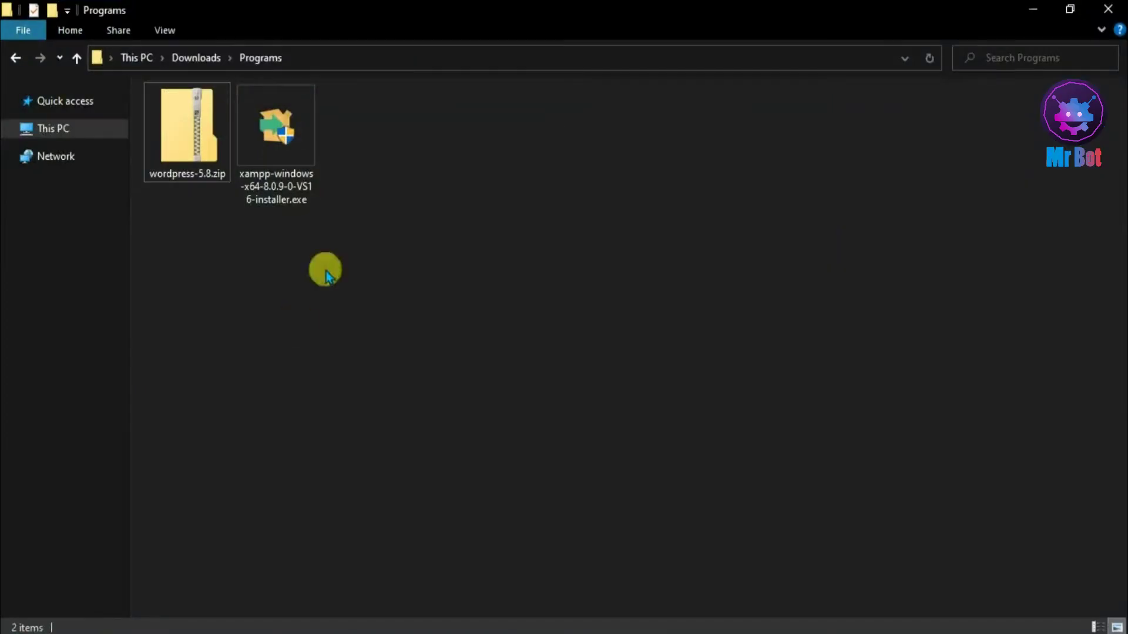
- Copy wordpress-5.8.zip and open the C:\xampp folder
click(193, 161)
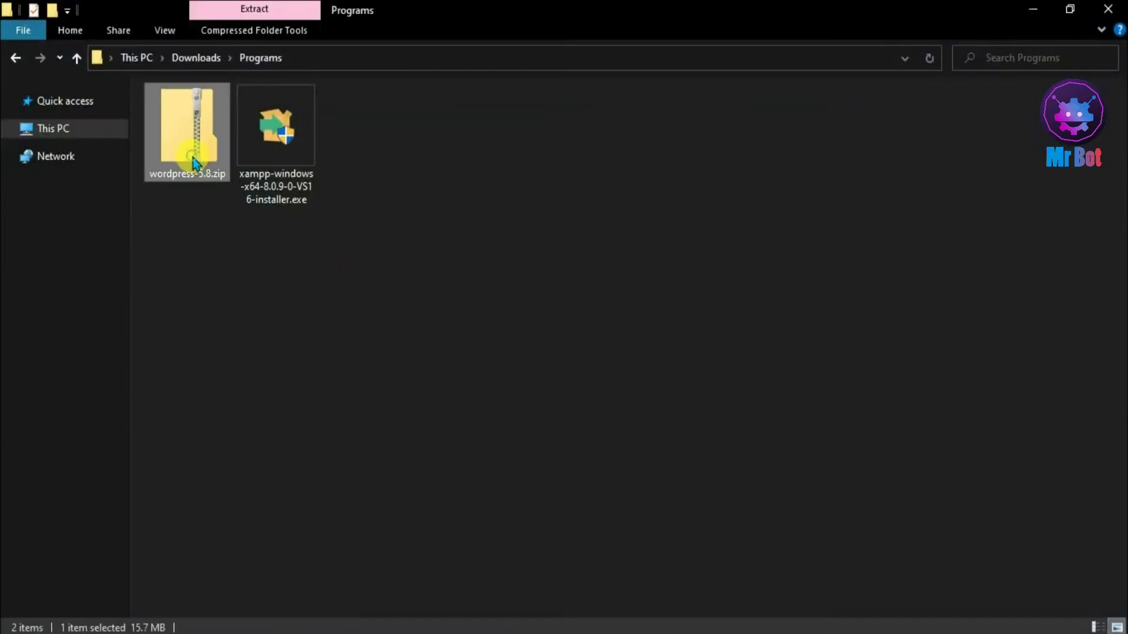
right_click(191, 155)
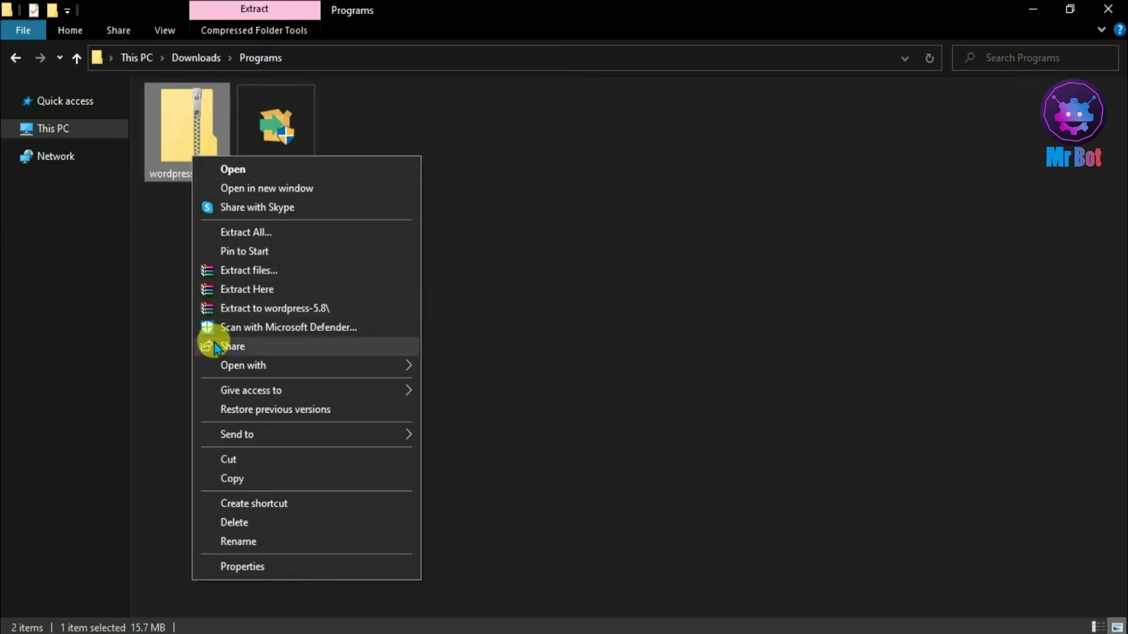
click(228, 481)
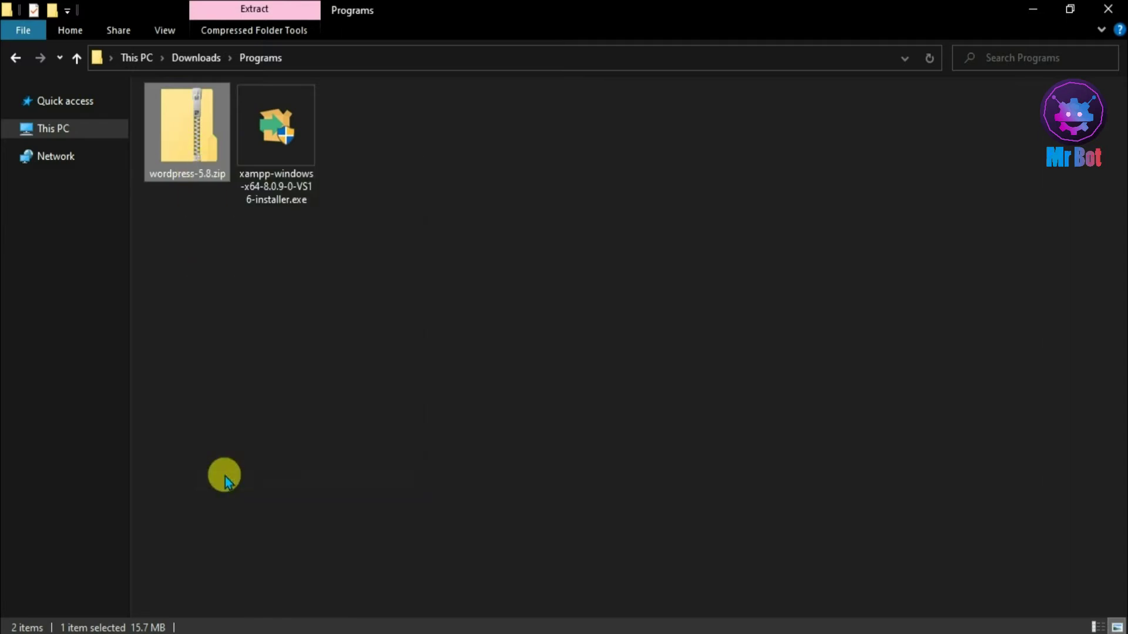
click(39, 127)
double_click(288, 244)
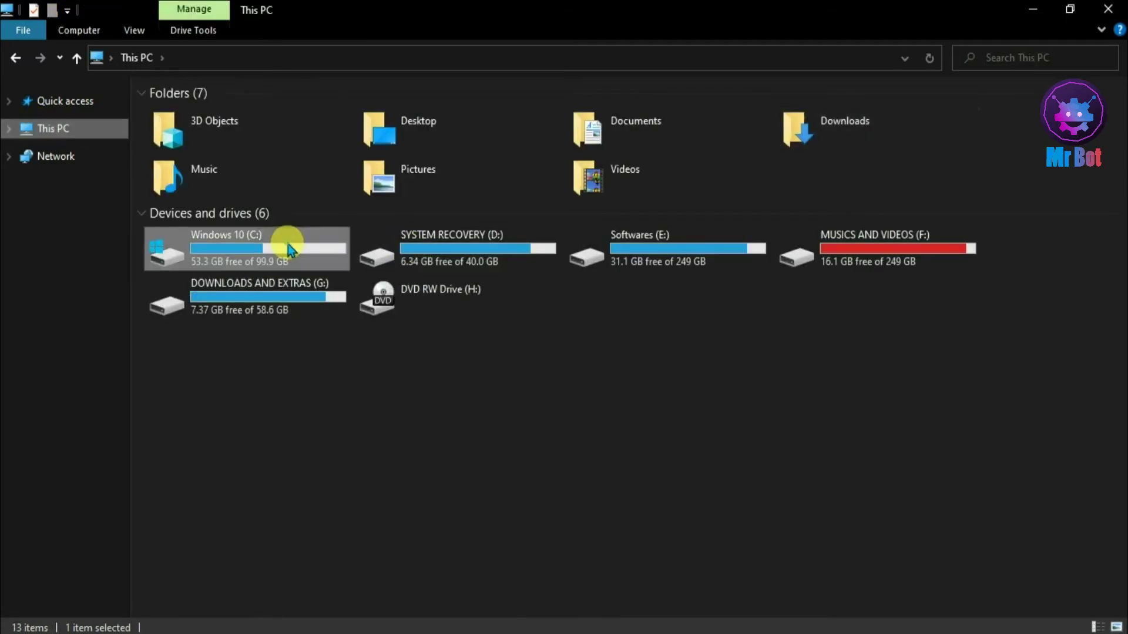
click(229, 224)
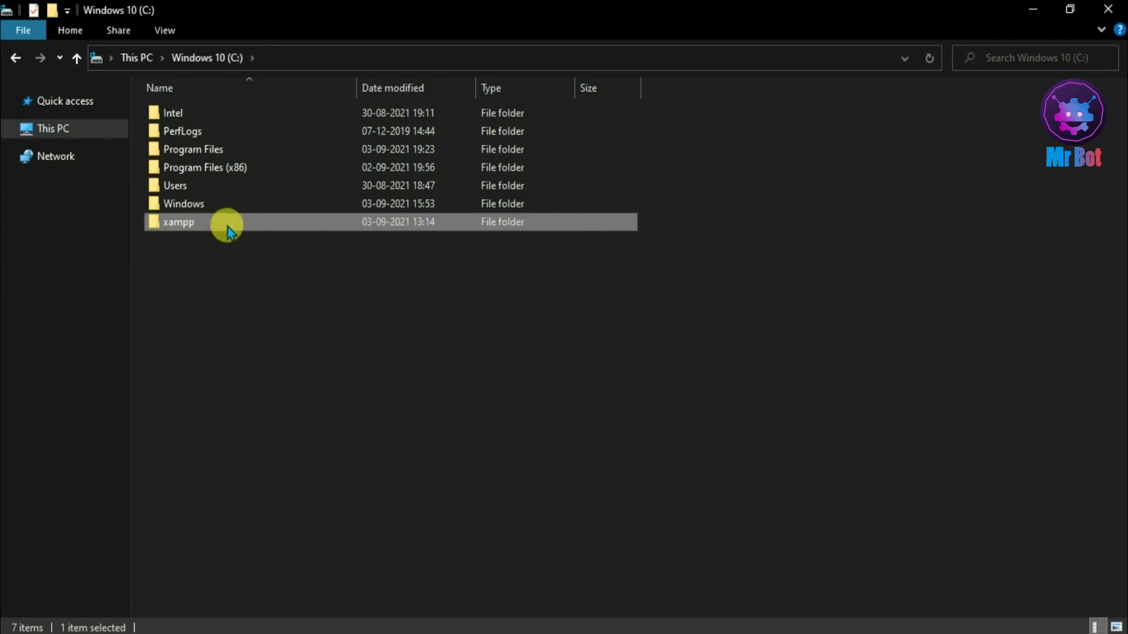
double_click(228, 229)
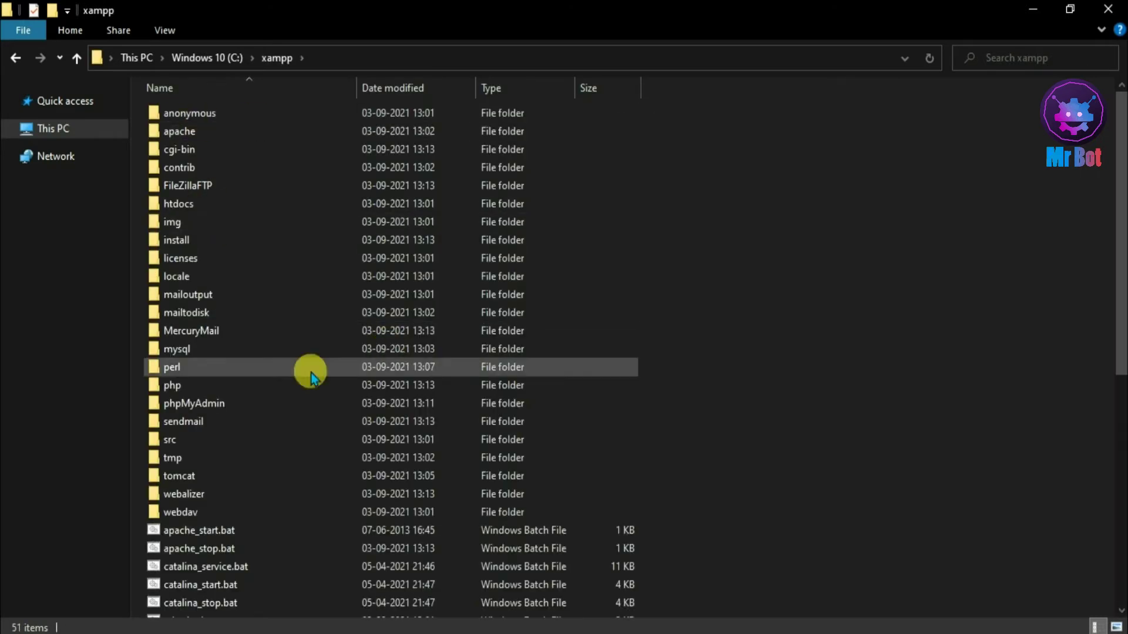
- Paste the zip into htdocs and extract it to a wordpress-5.8 folder
click(264, 204)
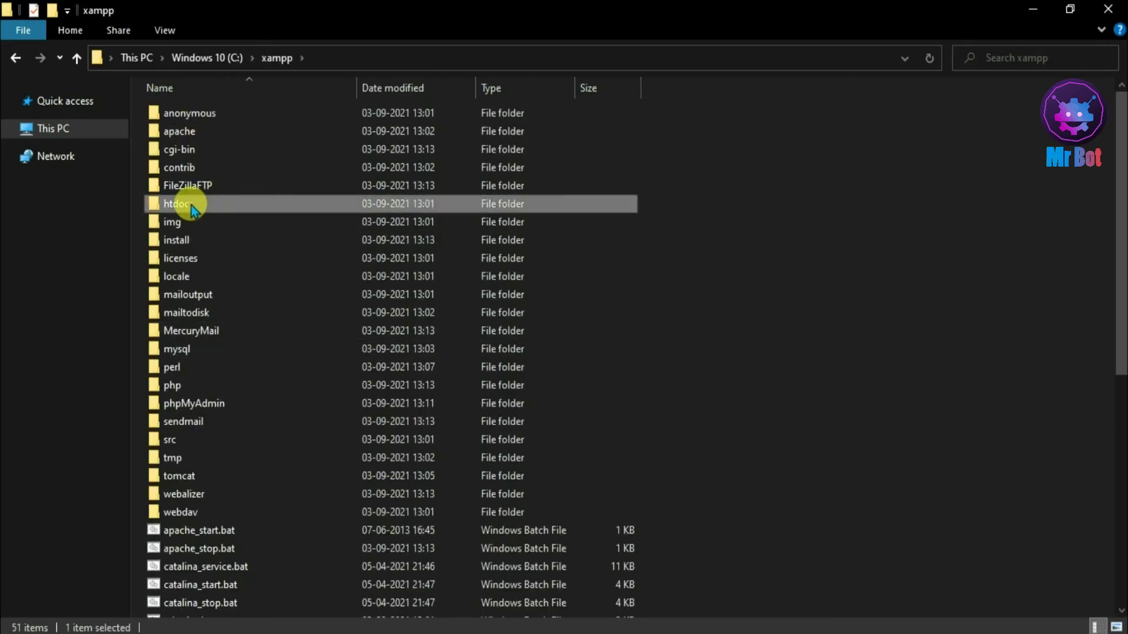
mouse_move(178, 212)
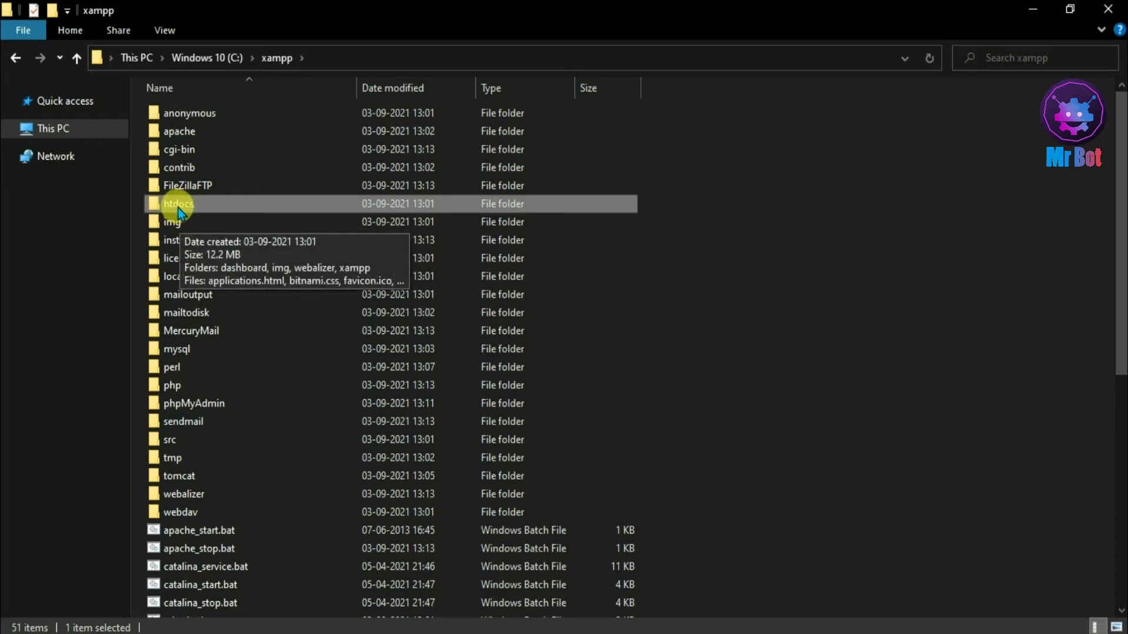
double_click(209, 204)
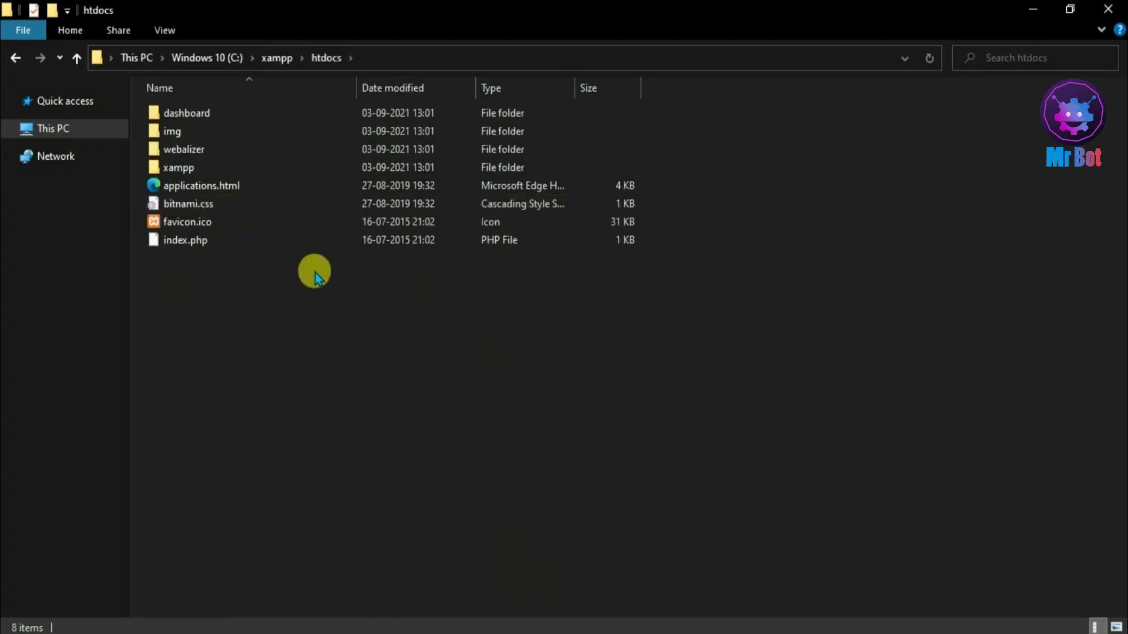
right_click(315, 276)
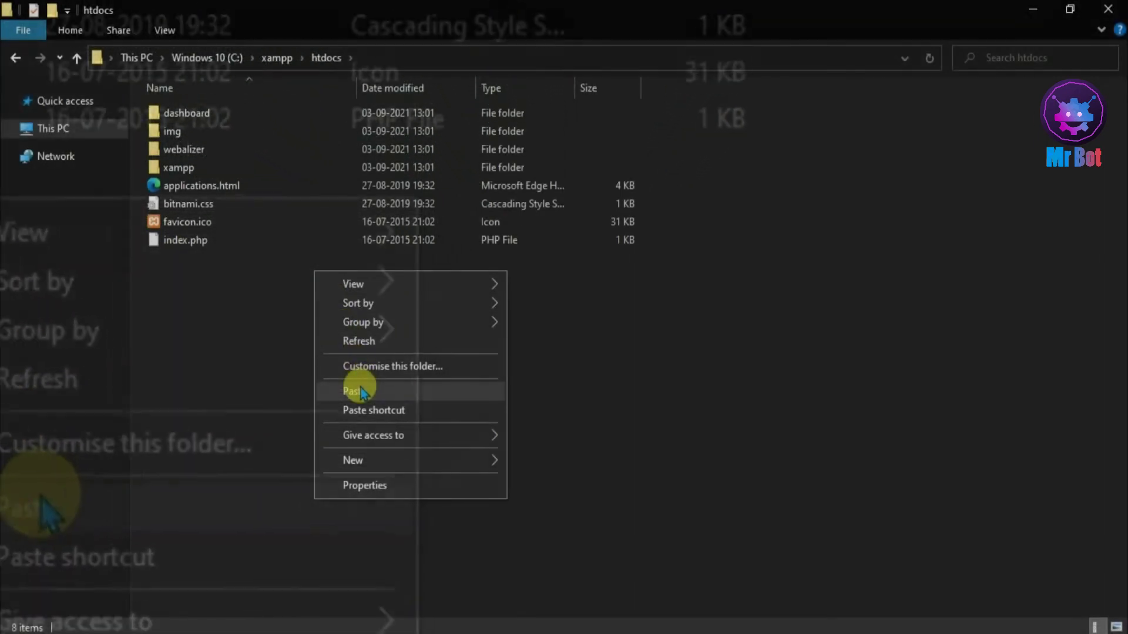
click(355, 391)
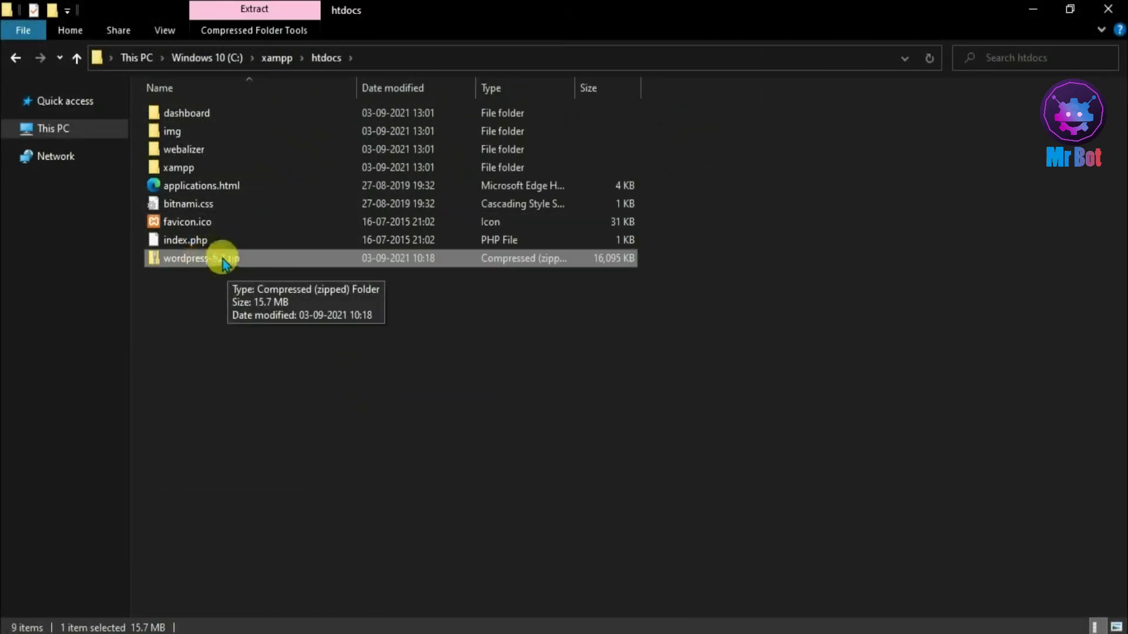
right_click(261, 259)
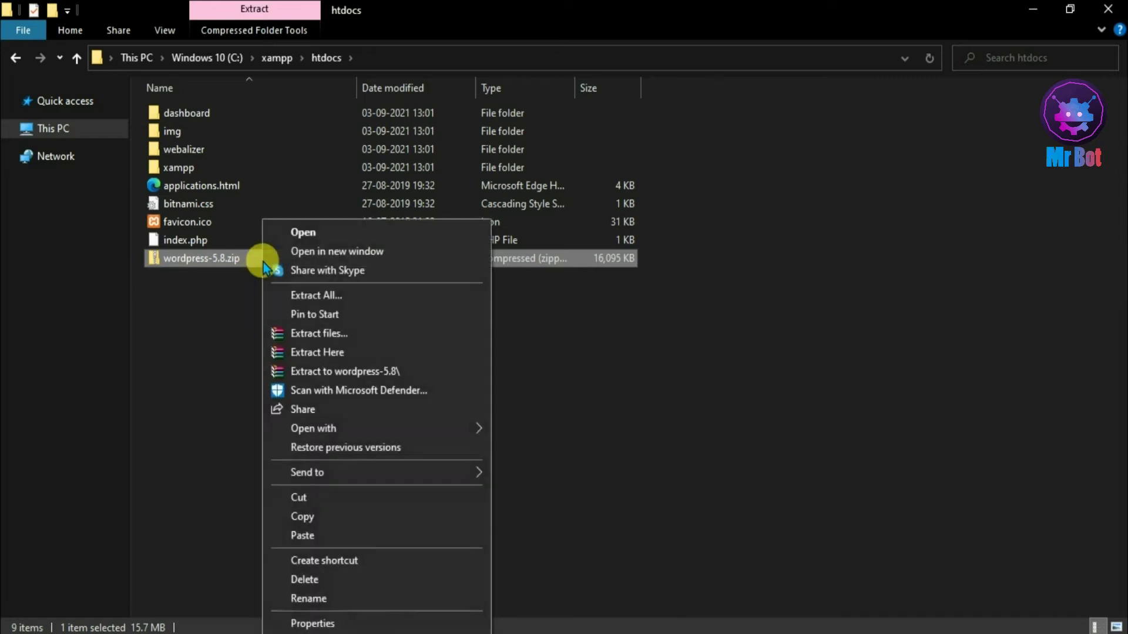
click(318, 372)
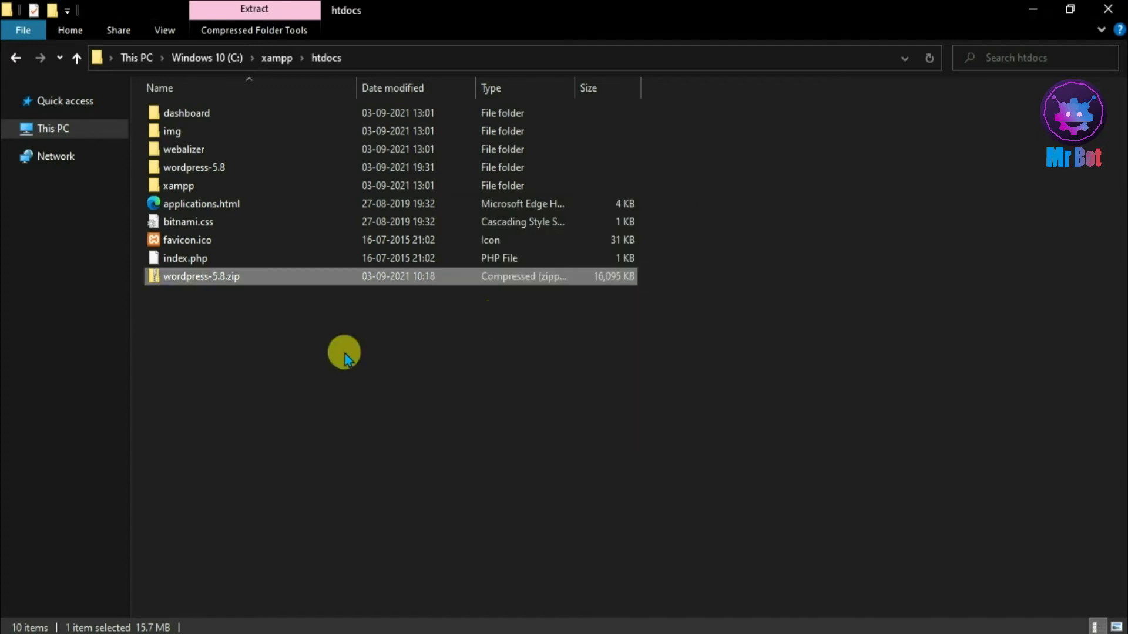
- Refresh htdocs and rename the wordpress-5.8 folder to mrbot
right_click(570, 360)
click(613, 432)
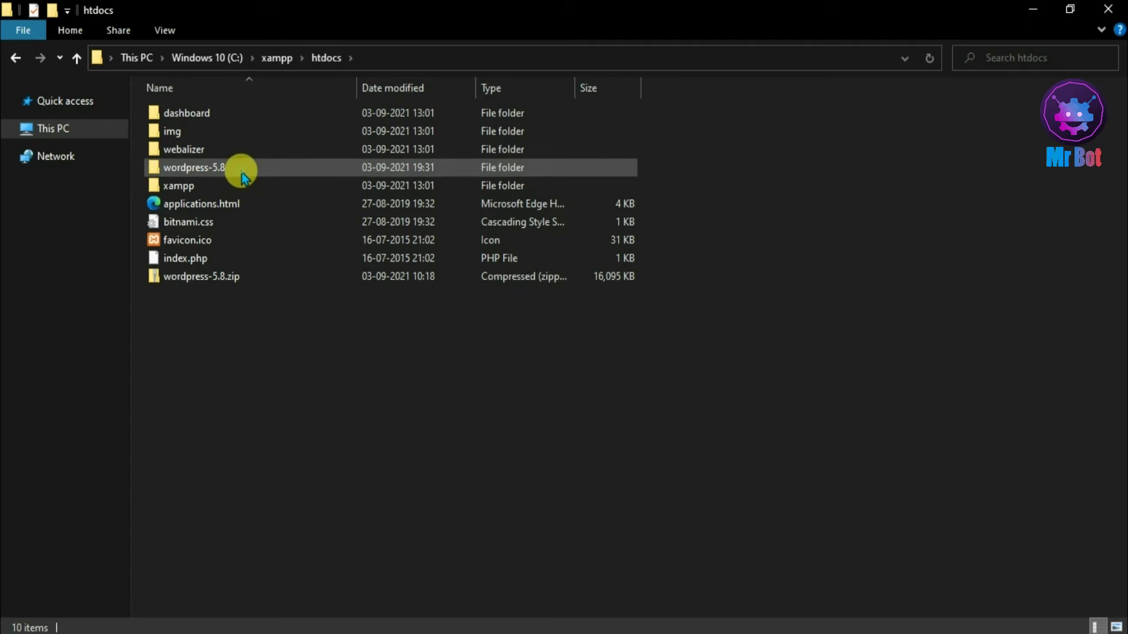
click(243, 177)
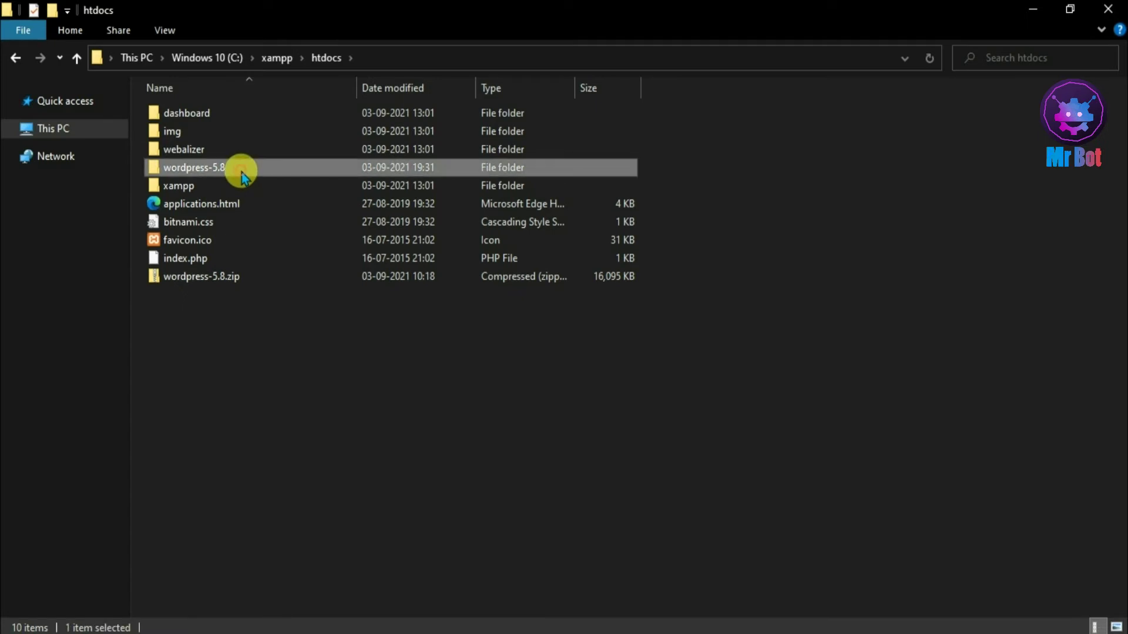
right_click(242, 173)
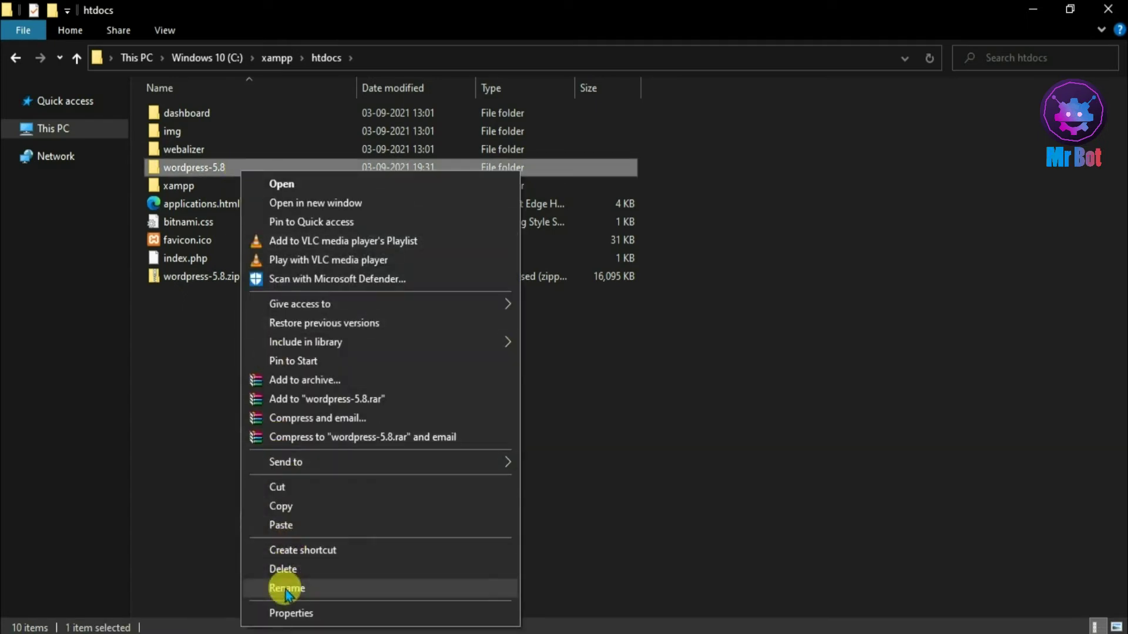
click(284, 588)
key(BackSpace)
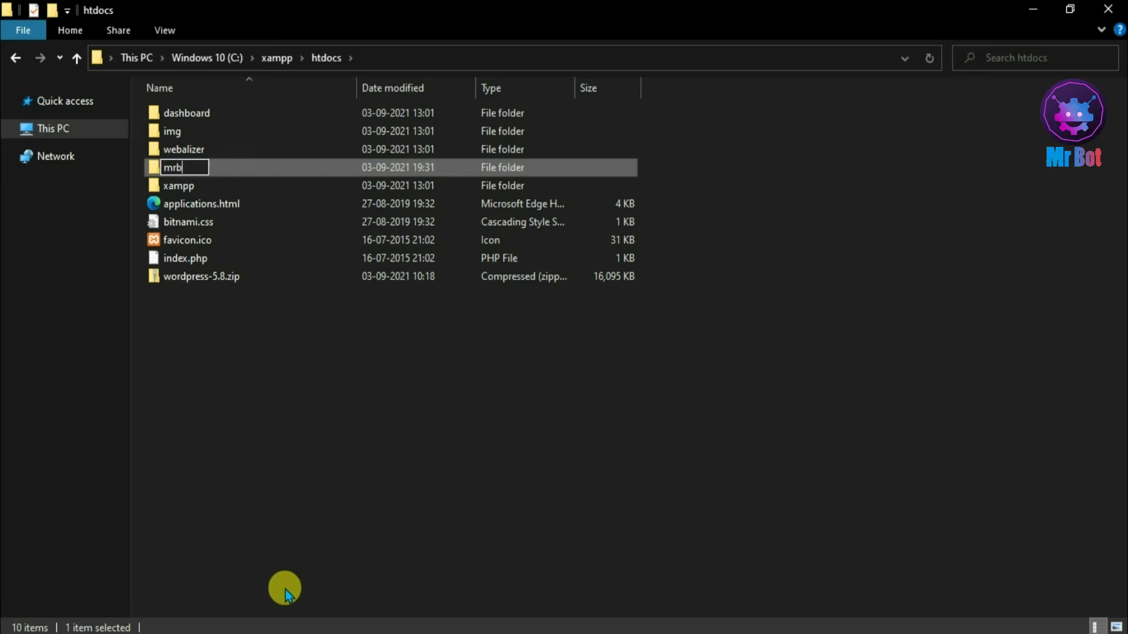
click(343, 440)
- Deselect mrbot and minimize File Explorer, leaving the XAMPP Control Panel on screen
click(190, 160)
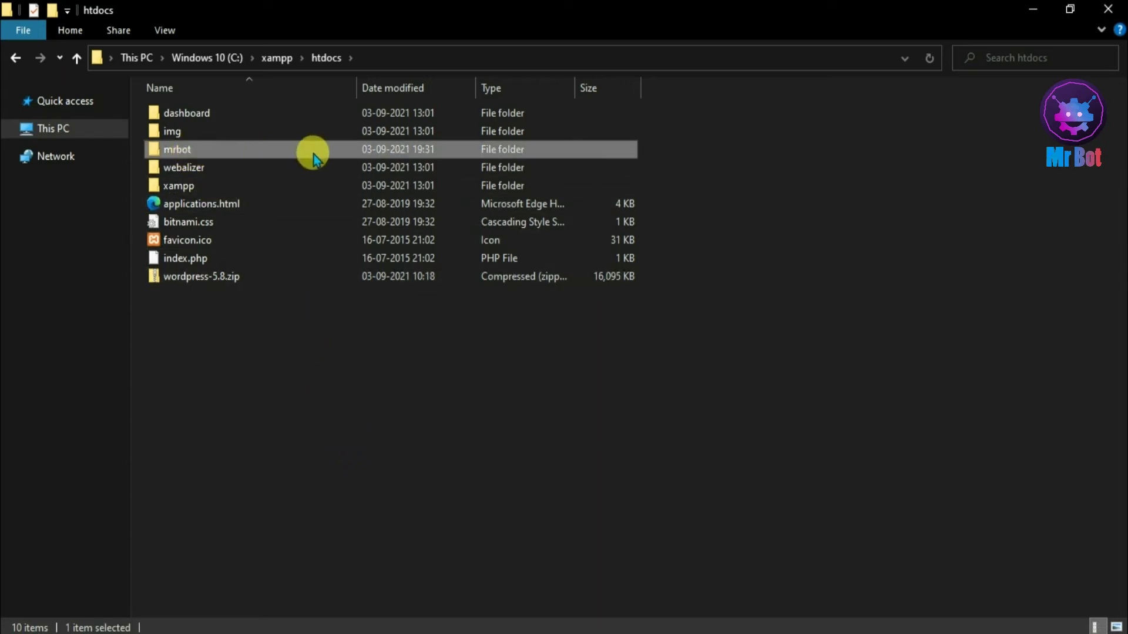
click(459, 385)
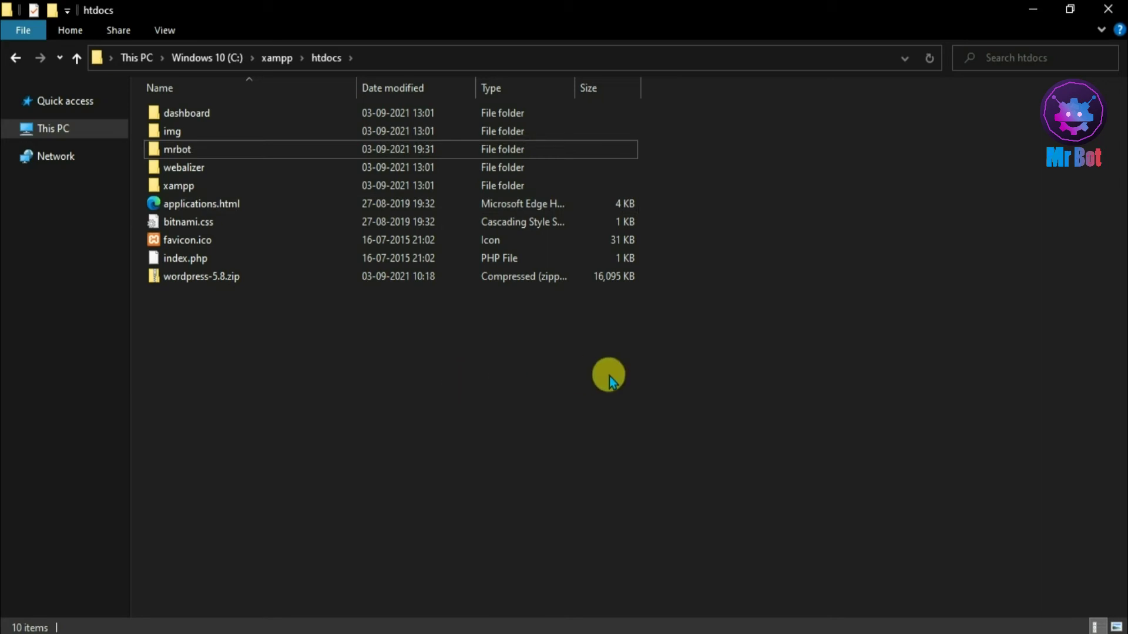
click(1025, 11)
mouse_move(508, 164)
mouse_down()
mouse_move(524, 159)
mouse_move(500, 158)
mouse_up()
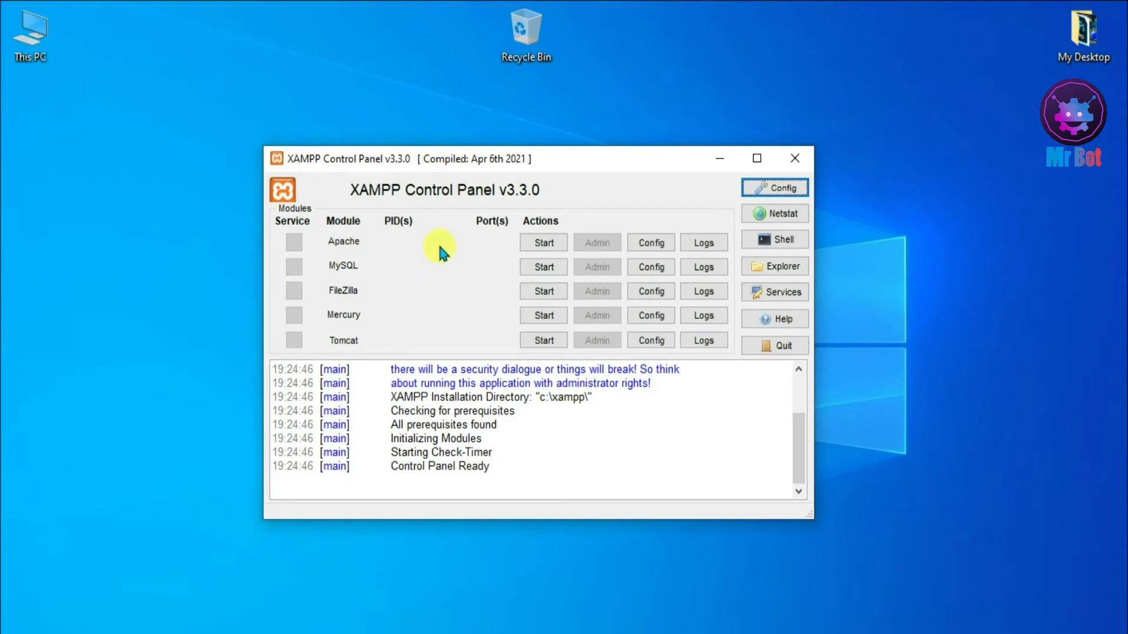
- Start Apache and MySQL in XAMPP, allow MySQL through the firewall, then launch Edge
click(544, 243)
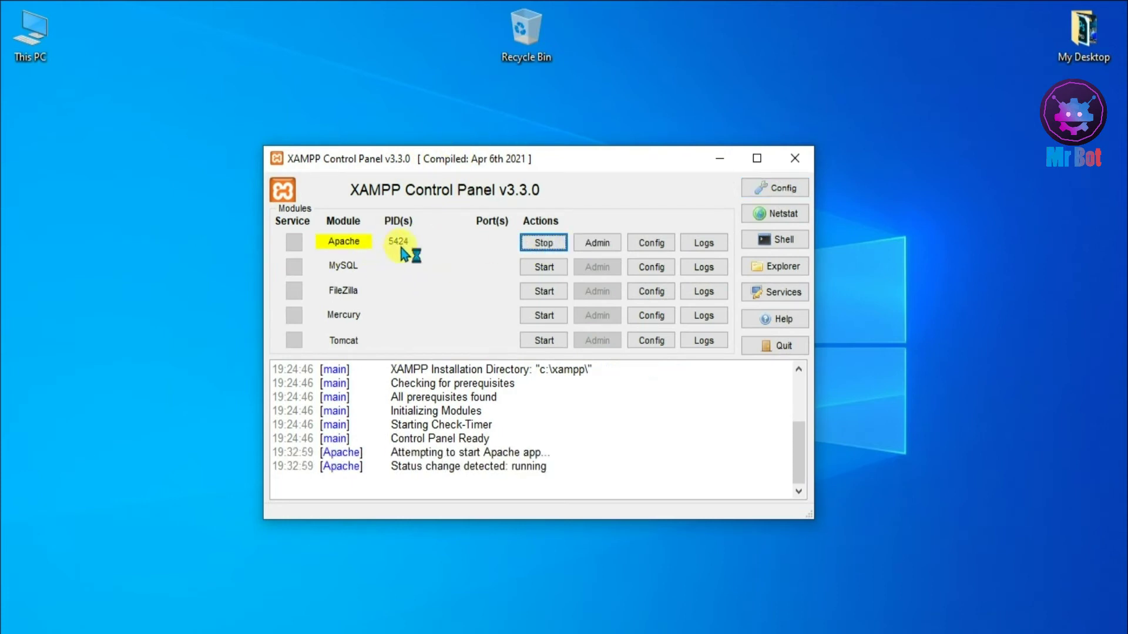
click(542, 268)
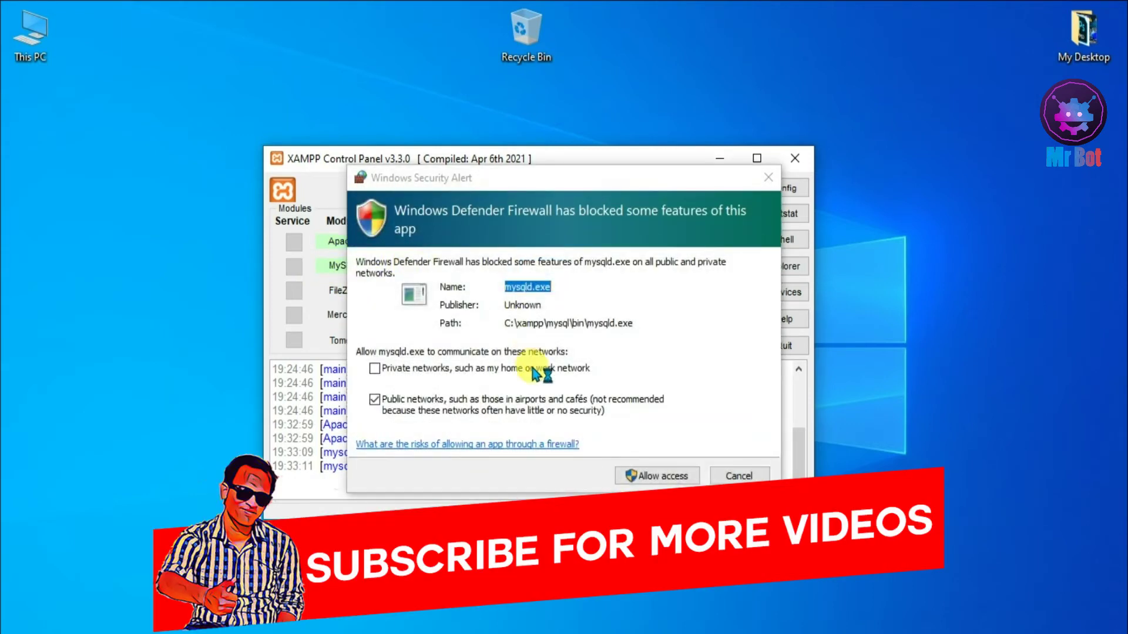
click(658, 477)
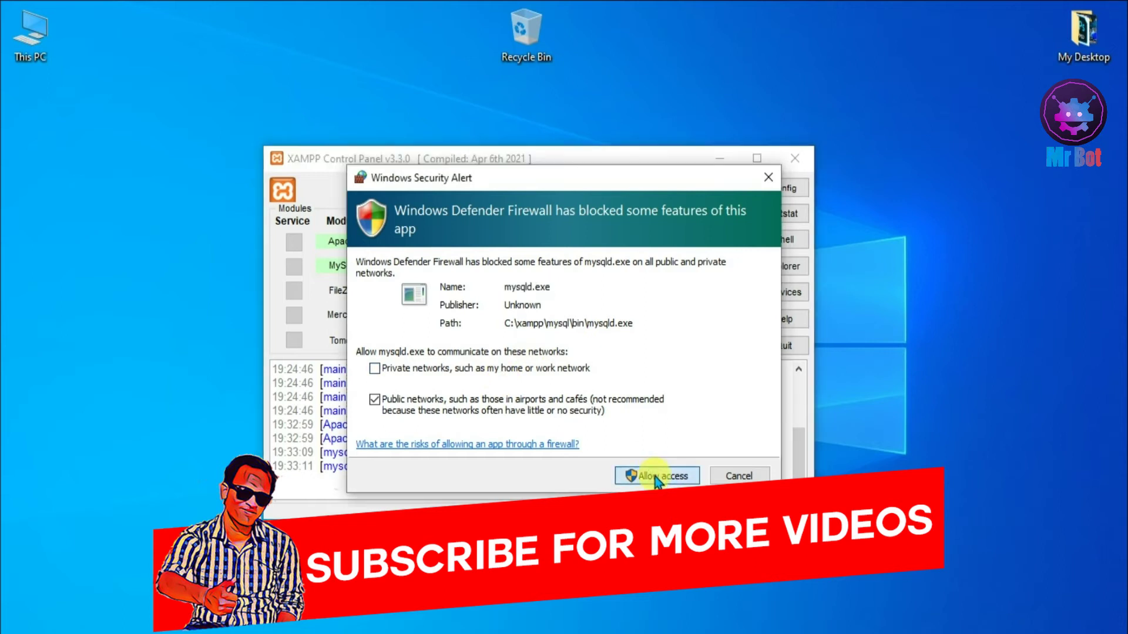
click(656, 477)
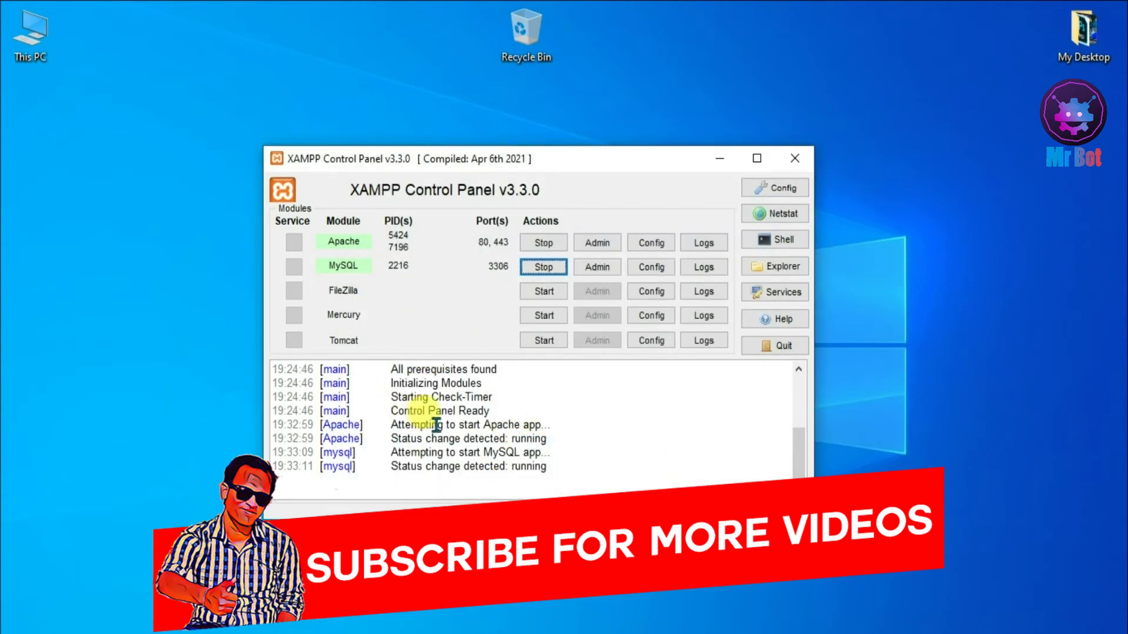
click(74, 633)
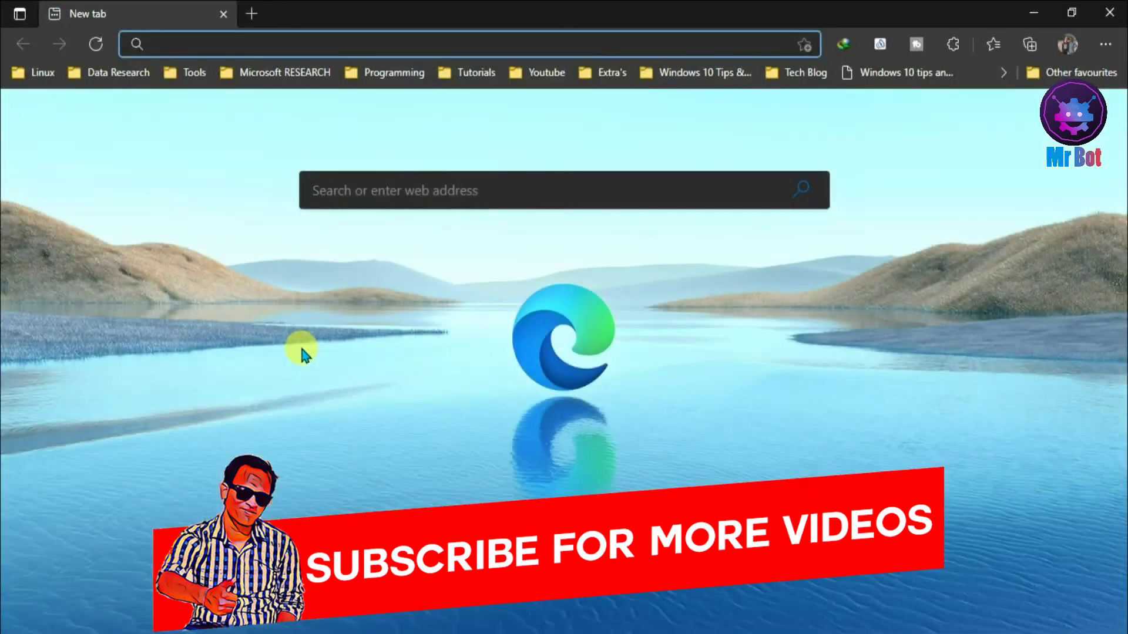
- Load localhost/phpmyadmin in Edge and bring the phpMyAdmin home page to the front
text(localhost)
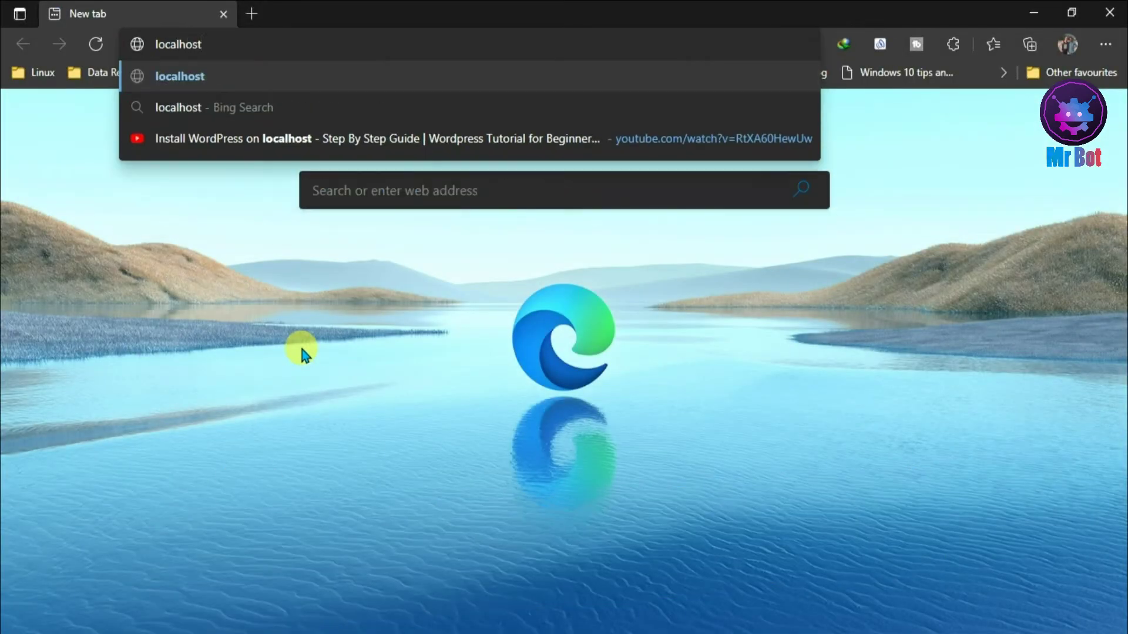
text(/phpmyadmin)
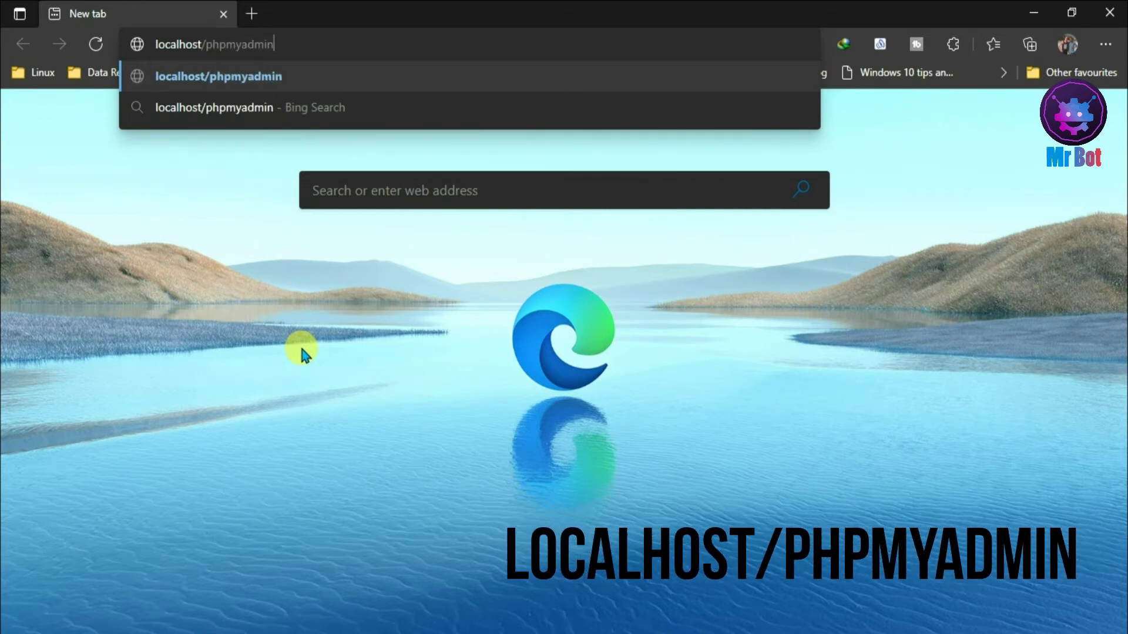
key(Return)
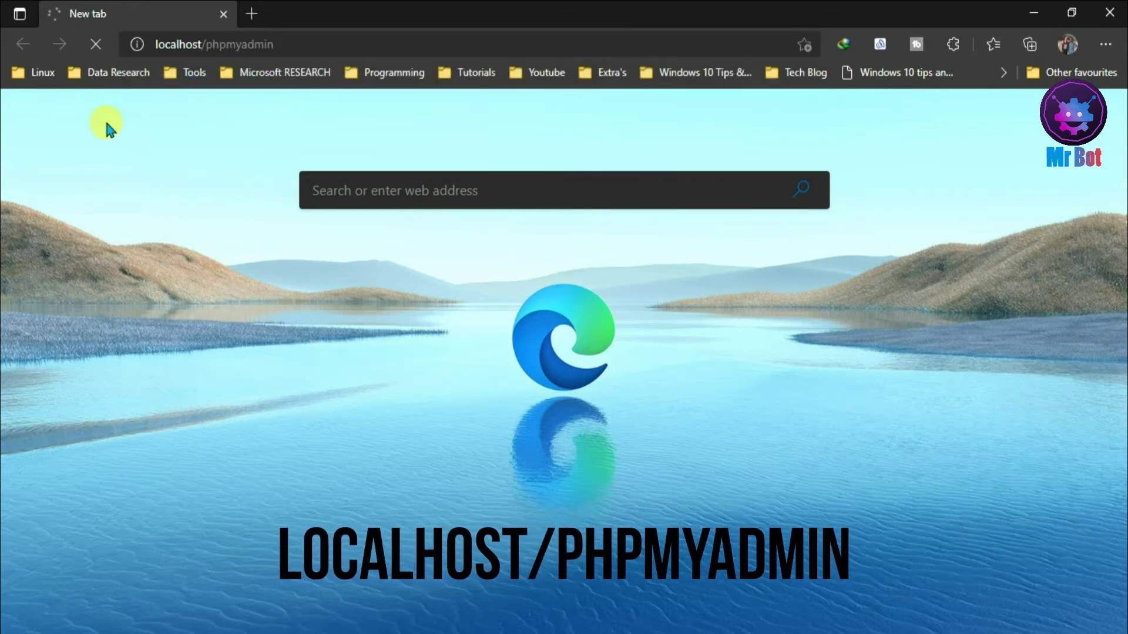
key(alt+Tab)
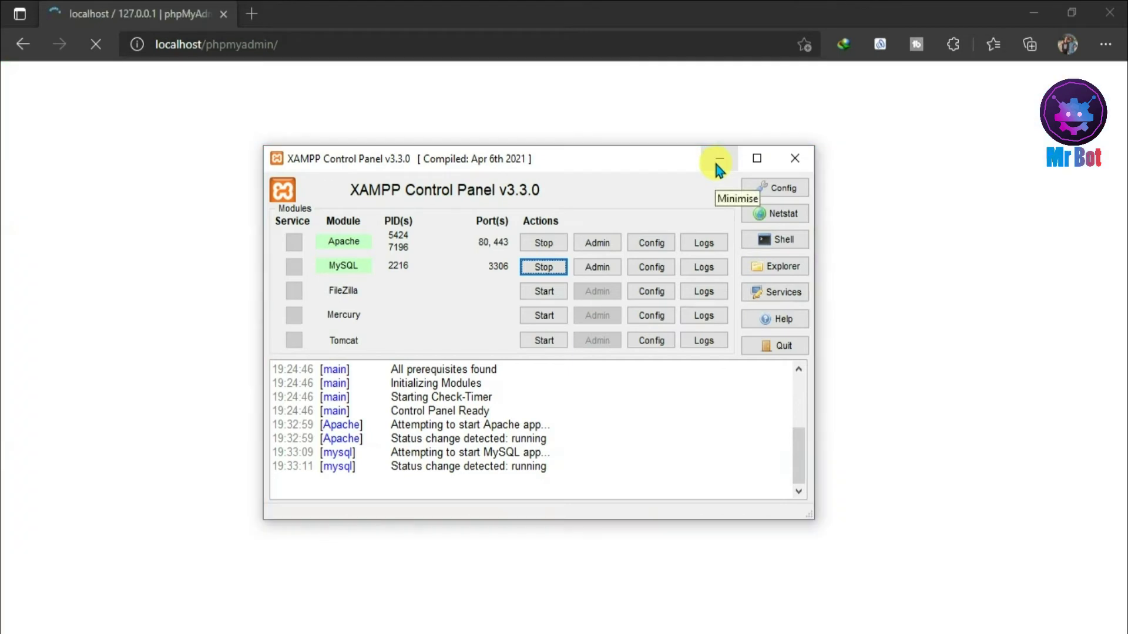
click(541, 18)
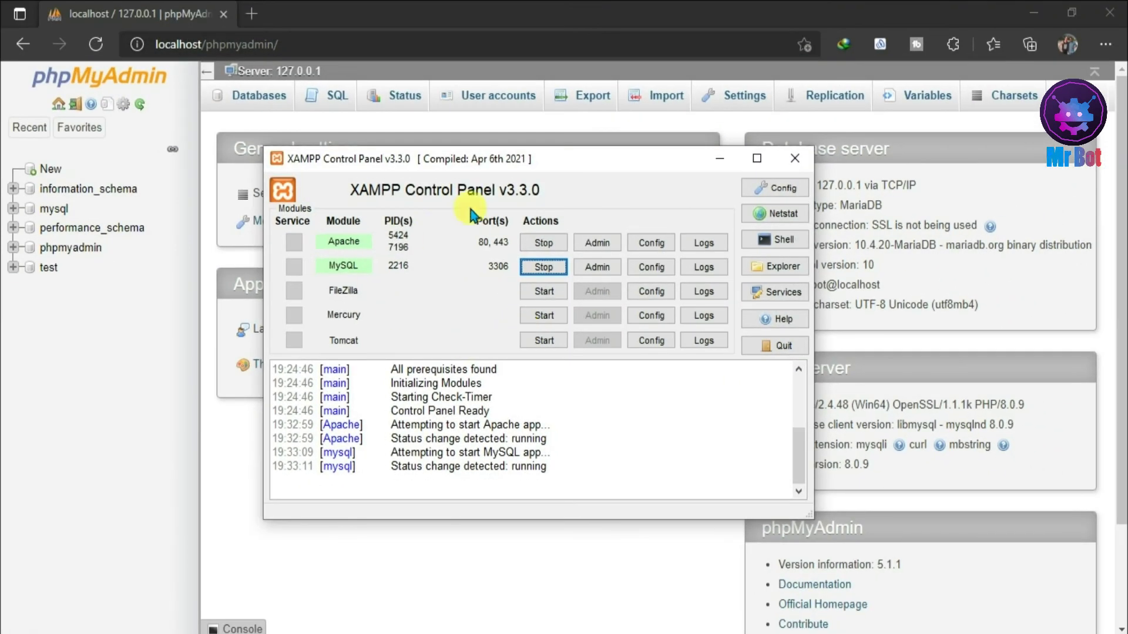
click(714, 5)
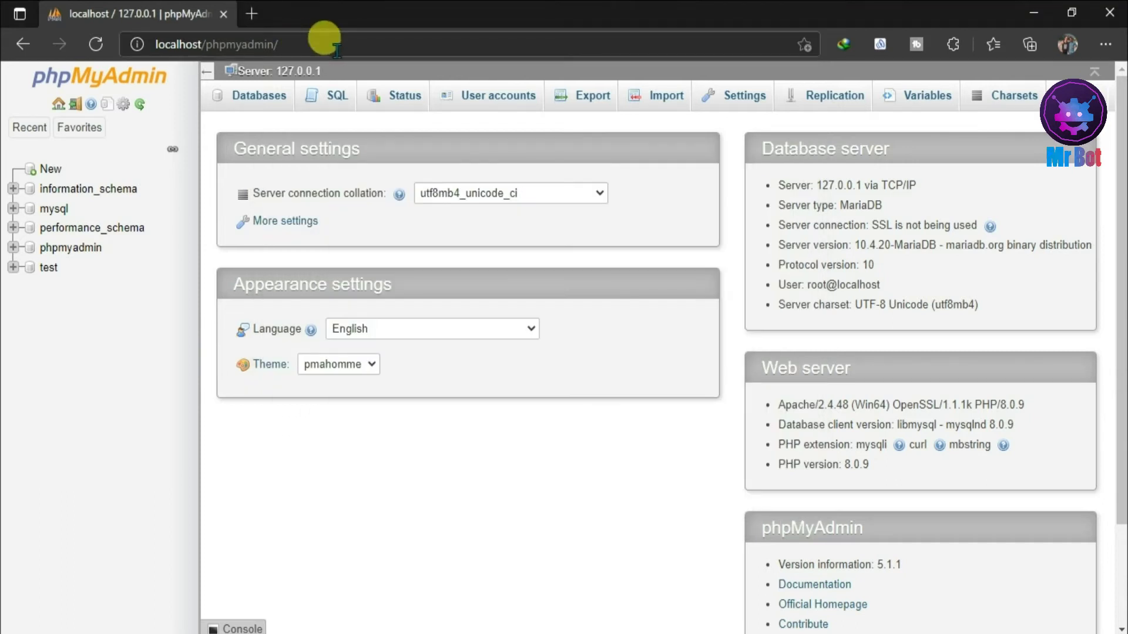
- Create an empty database named mrbot_tech from the phpMyAdmin Databases tab
click(244, 103)
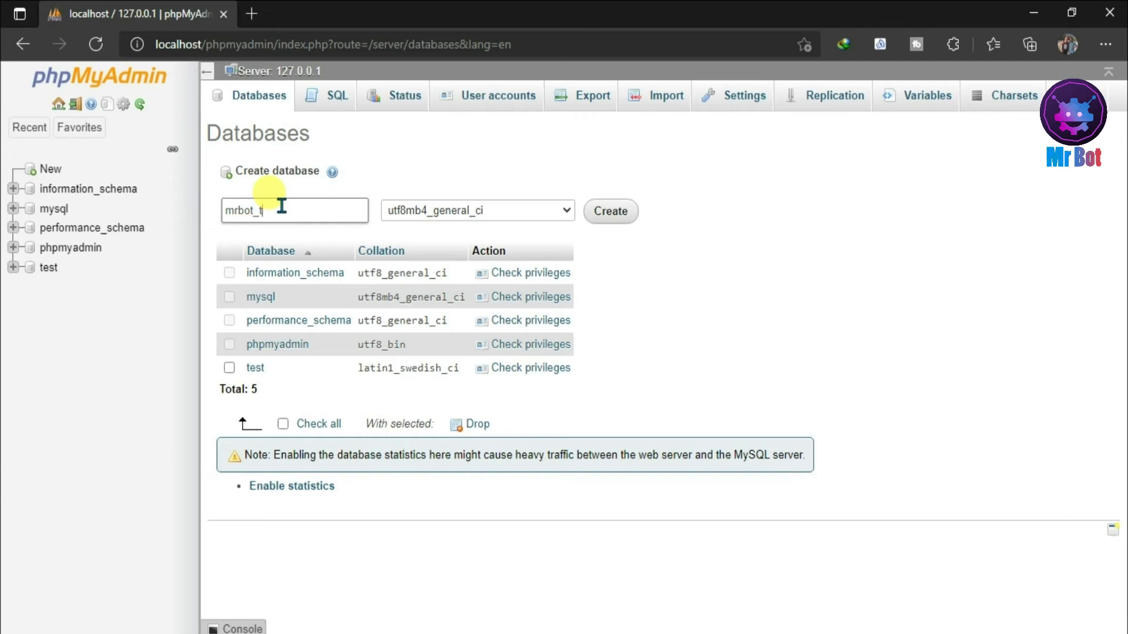
click(282, 207)
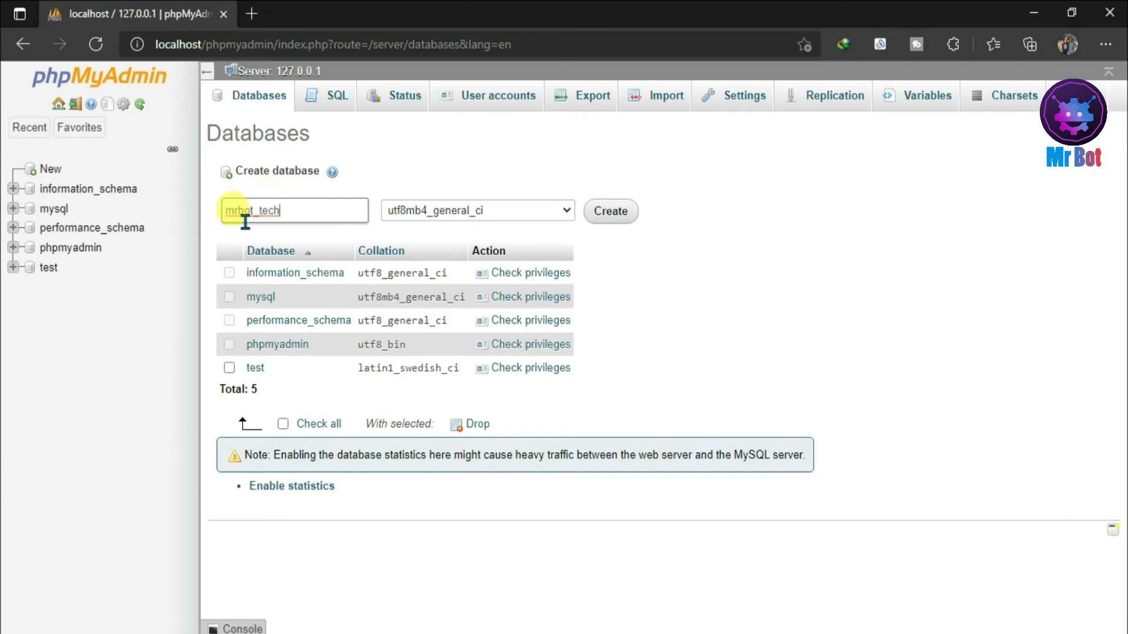
click(616, 215)
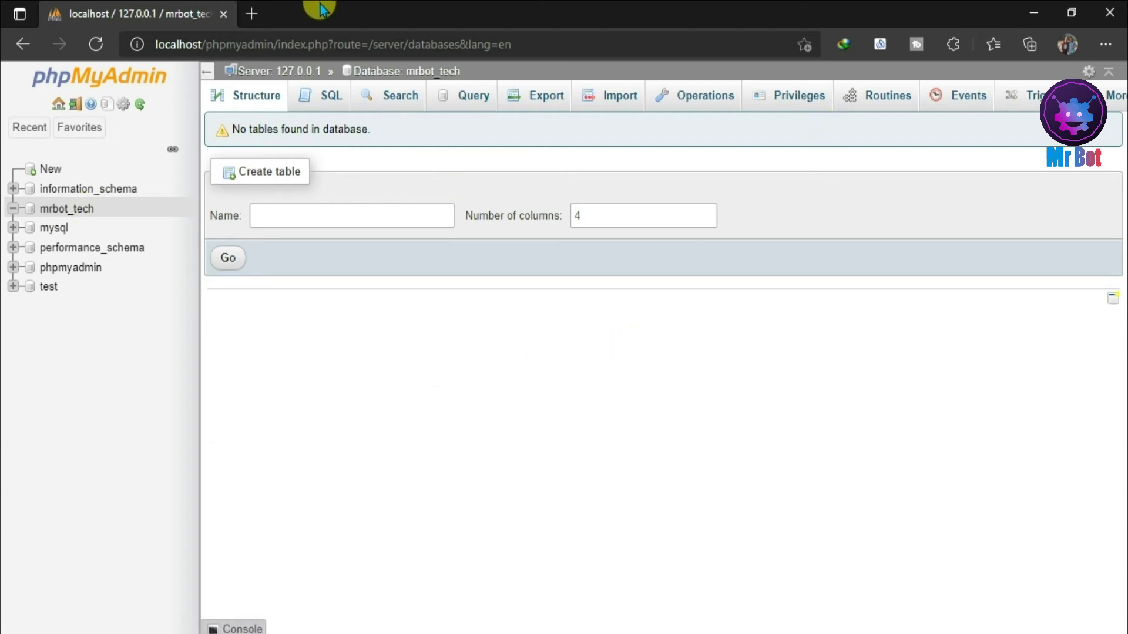
click(115, 627)
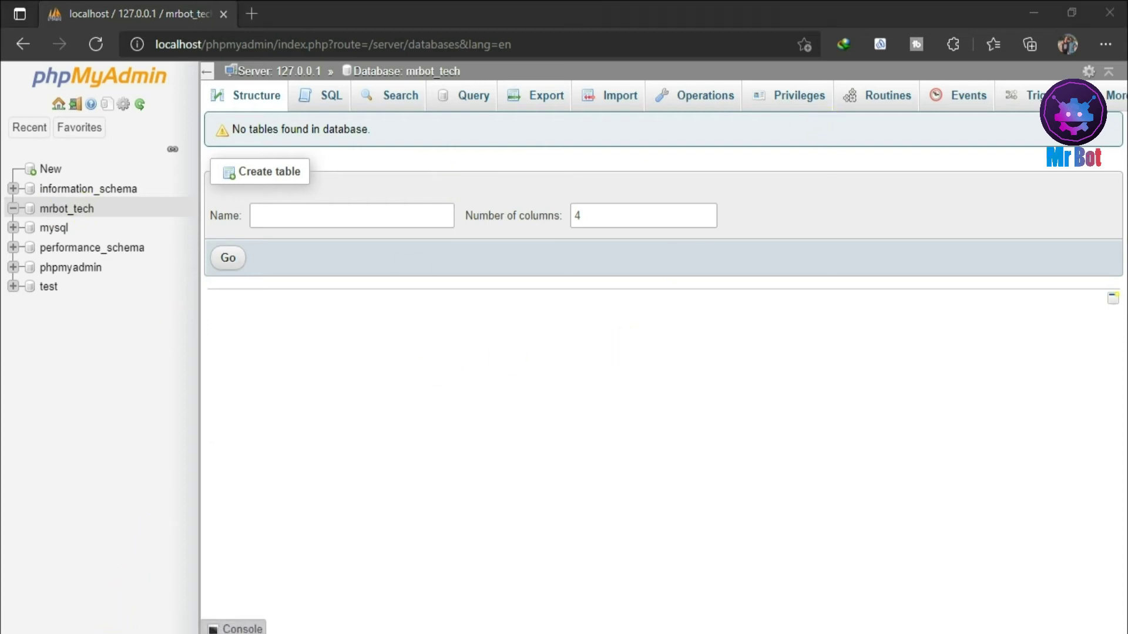
- Open the mrbot folder in Explorer and add a blank new tab in Edge
click(188, 151)
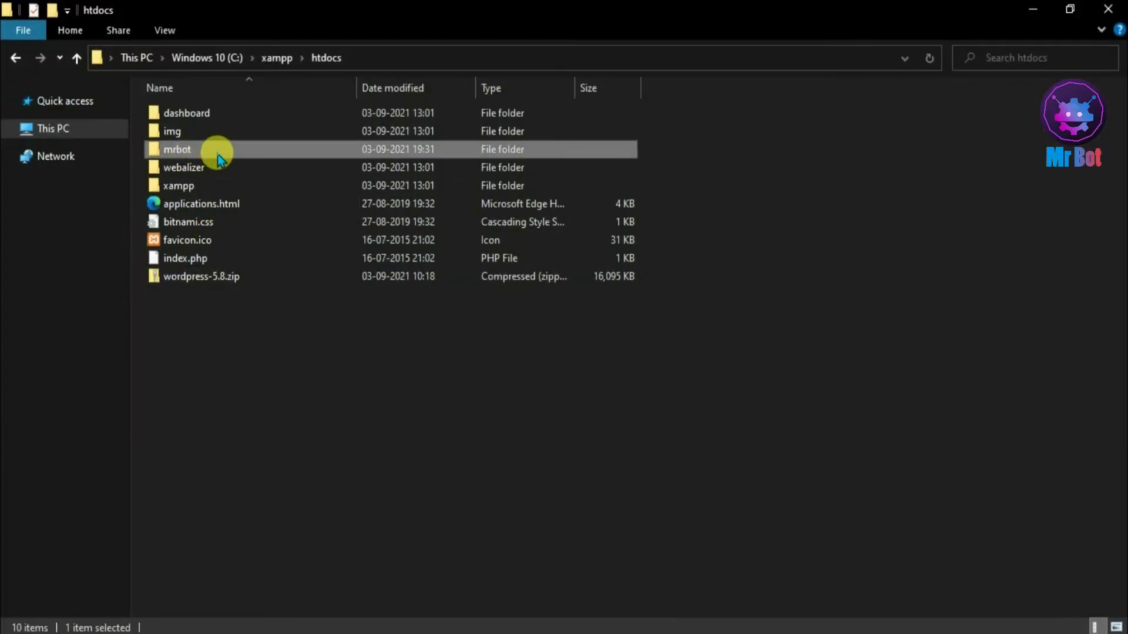
double_click(218, 156)
click(14, 57)
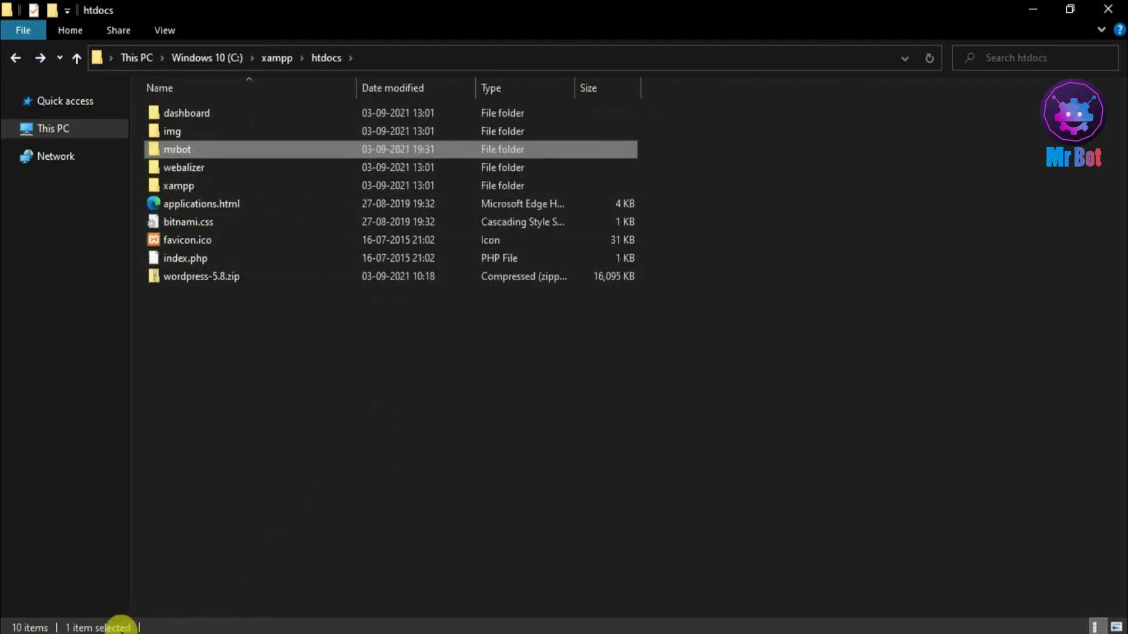
key(alt+Tab)
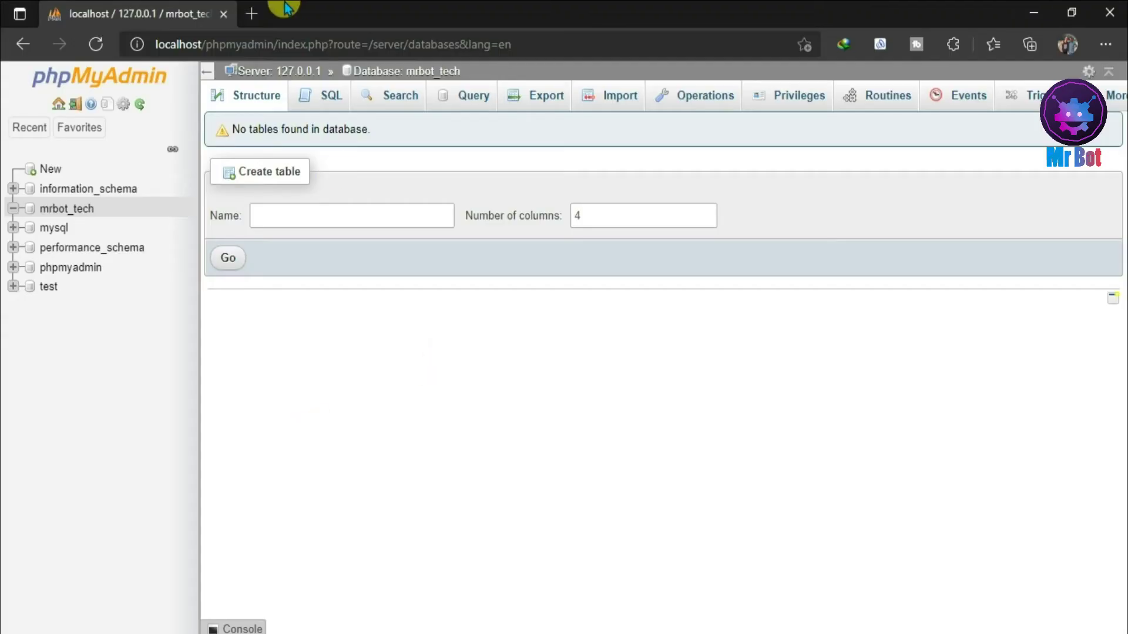
click(255, 14)
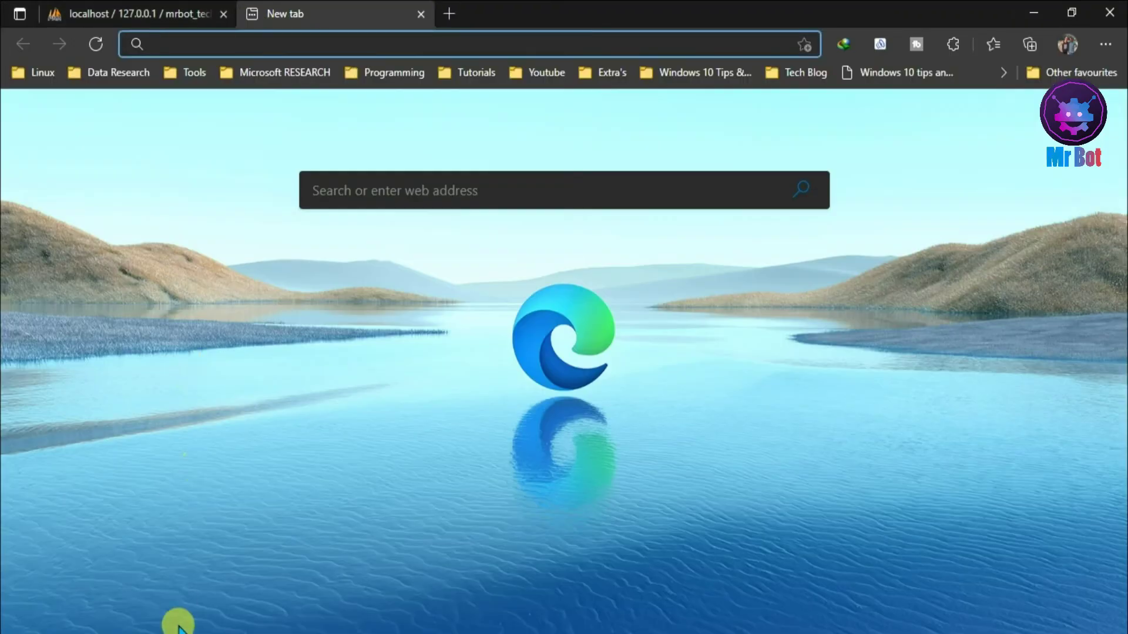
key(alt+Tab)
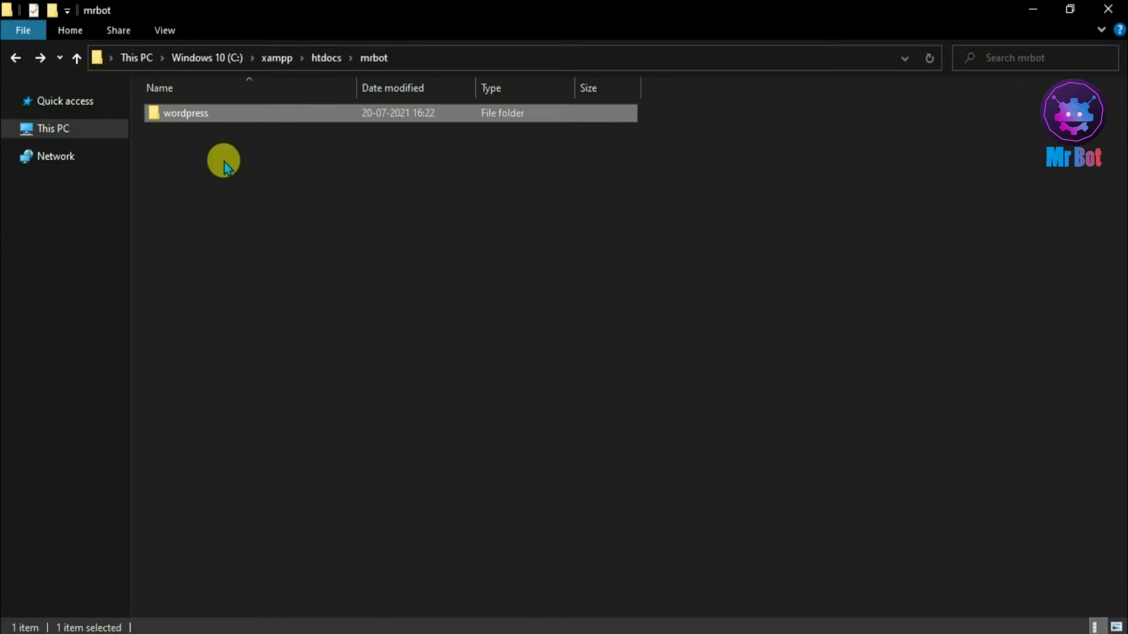
- Browse from C: through xampp, htdocs and mrbot into the wordpress folder
click(15, 58)
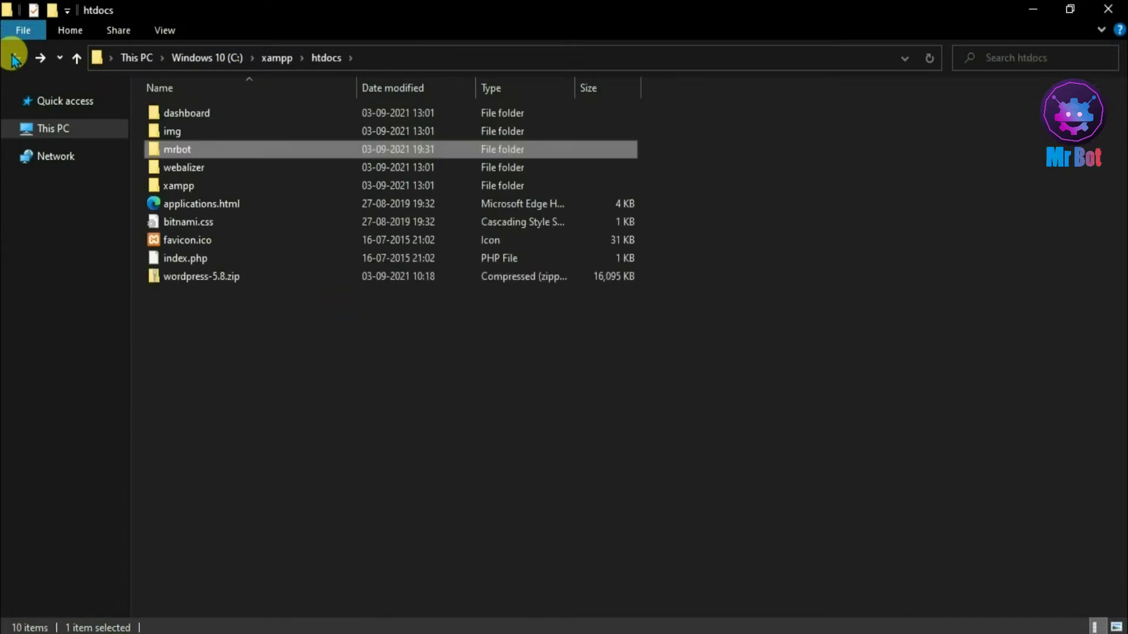
click(15, 59)
click(15, 59)
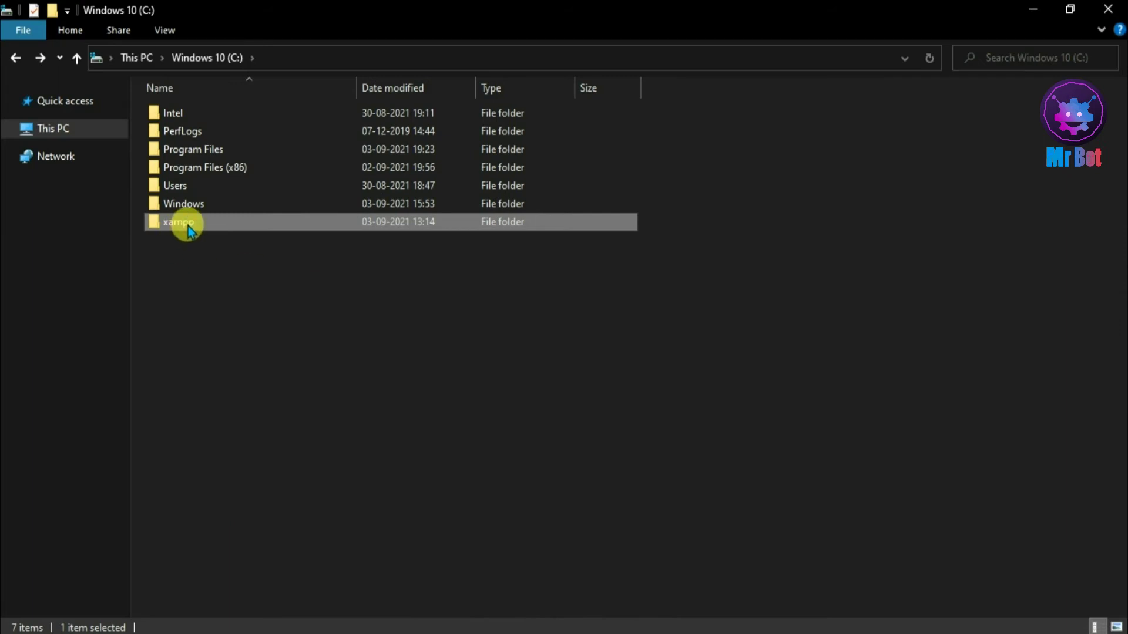
double_click(187, 225)
double_click(200, 209)
double_click(208, 154)
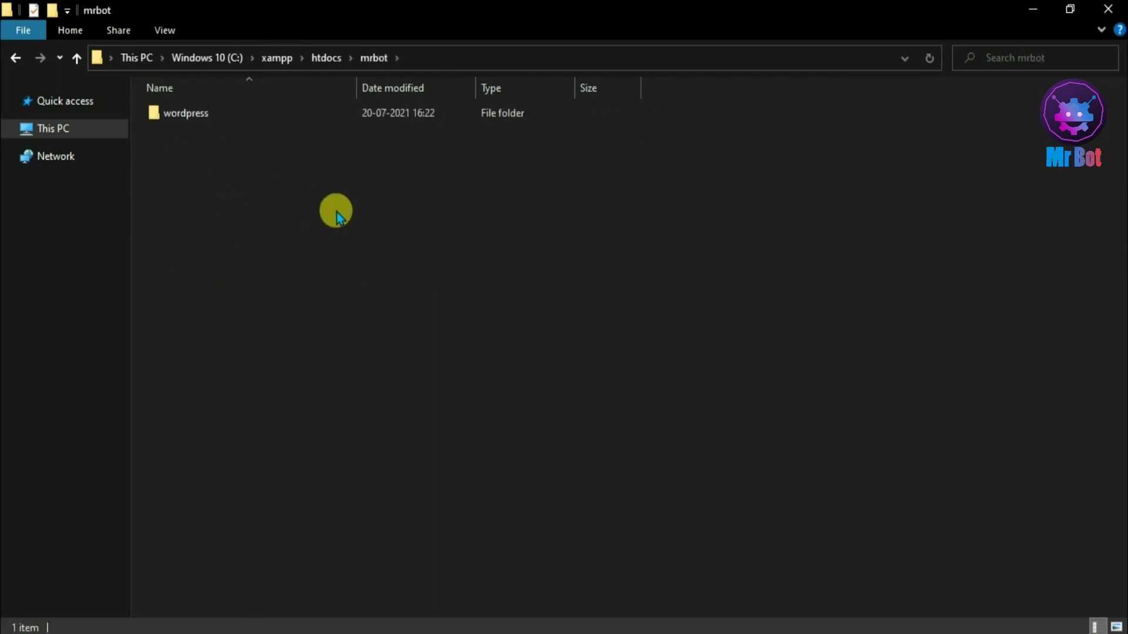
click(207, 124)
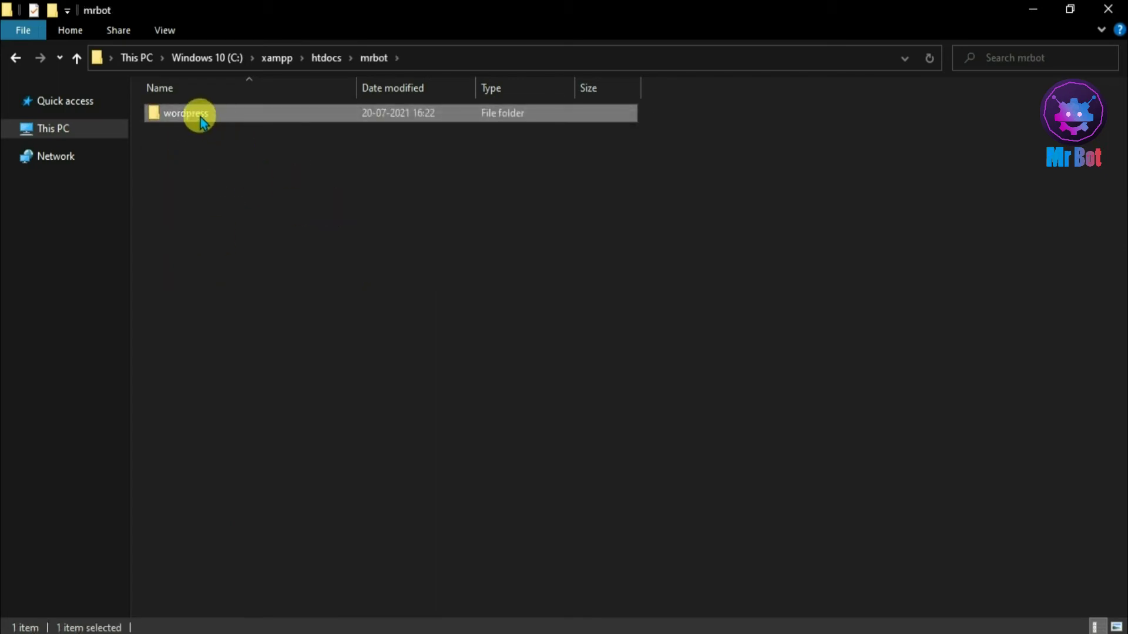
double_click(200, 118)
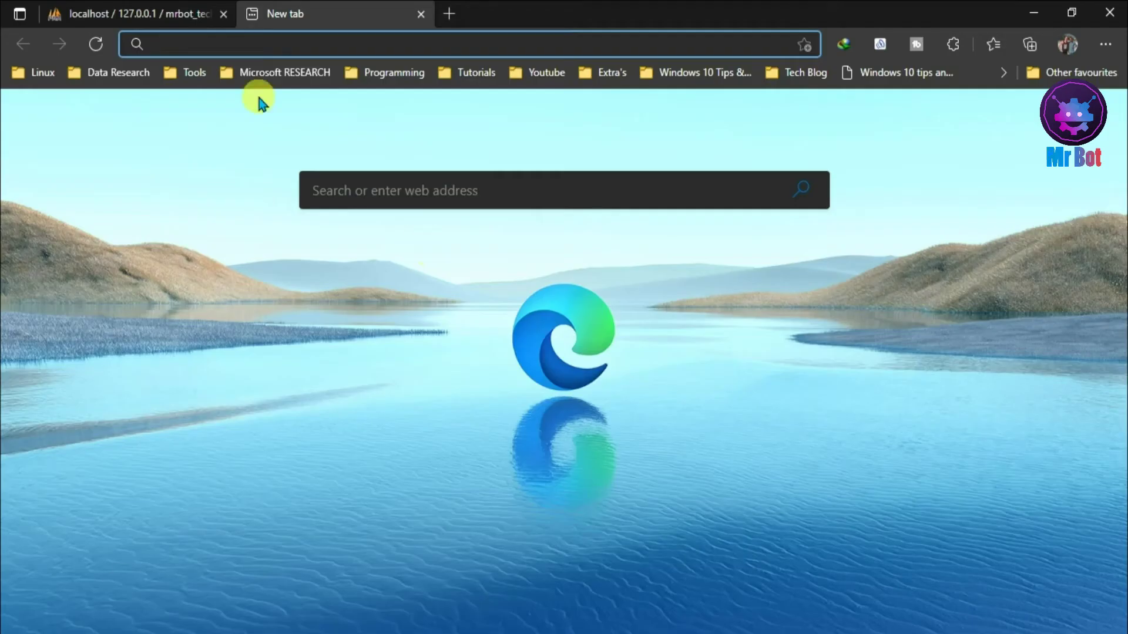
- Load localhost/mrbot/wordpress to reach the setup welcome page, glancing at the phpMyAdmin tab
text(localhost/mrbot/)
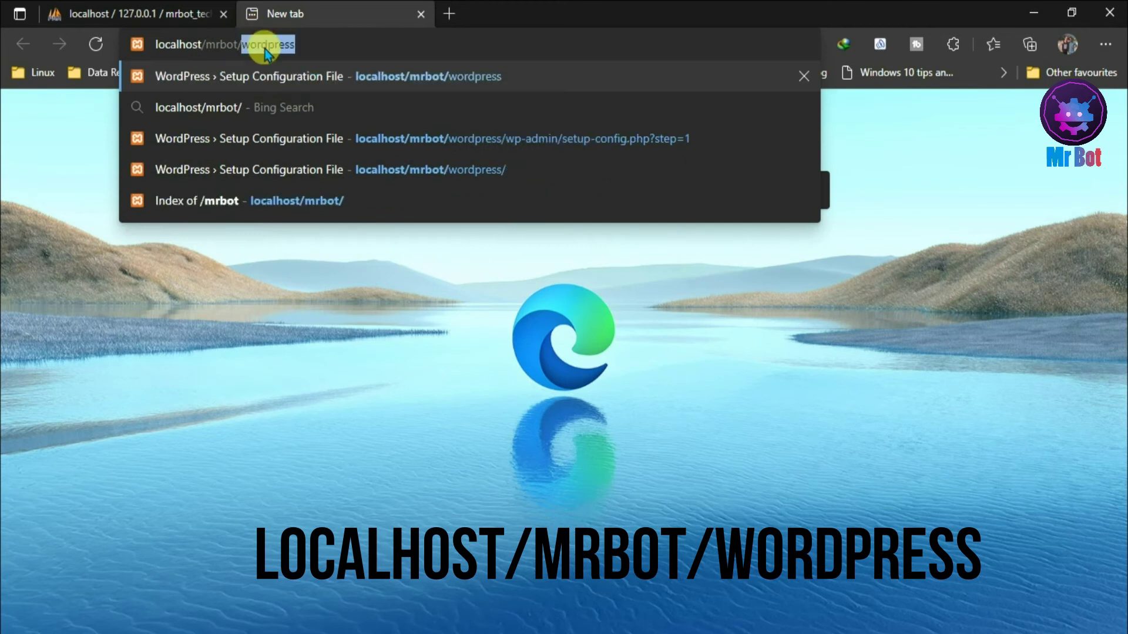
text(wordpress)
key(Return)
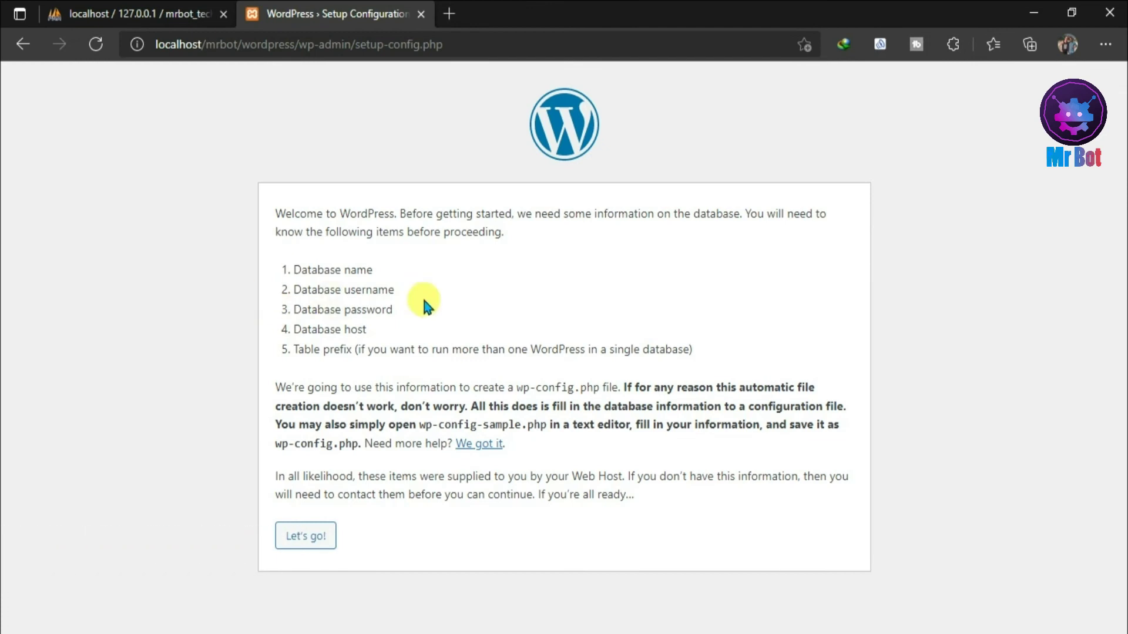
click(166, 8)
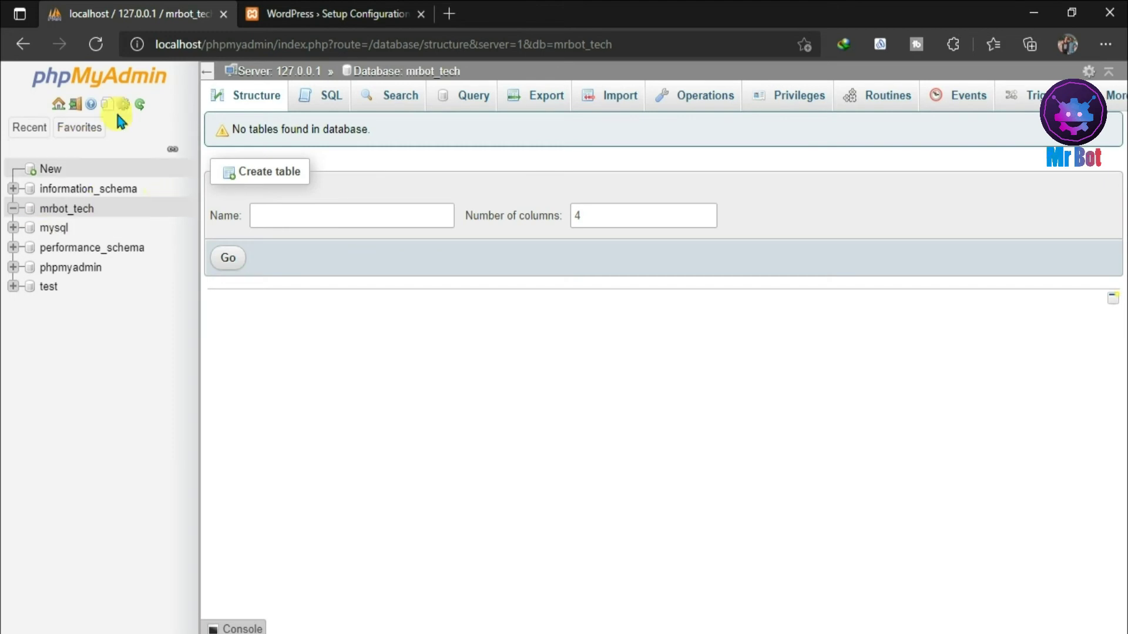
click(324, 13)
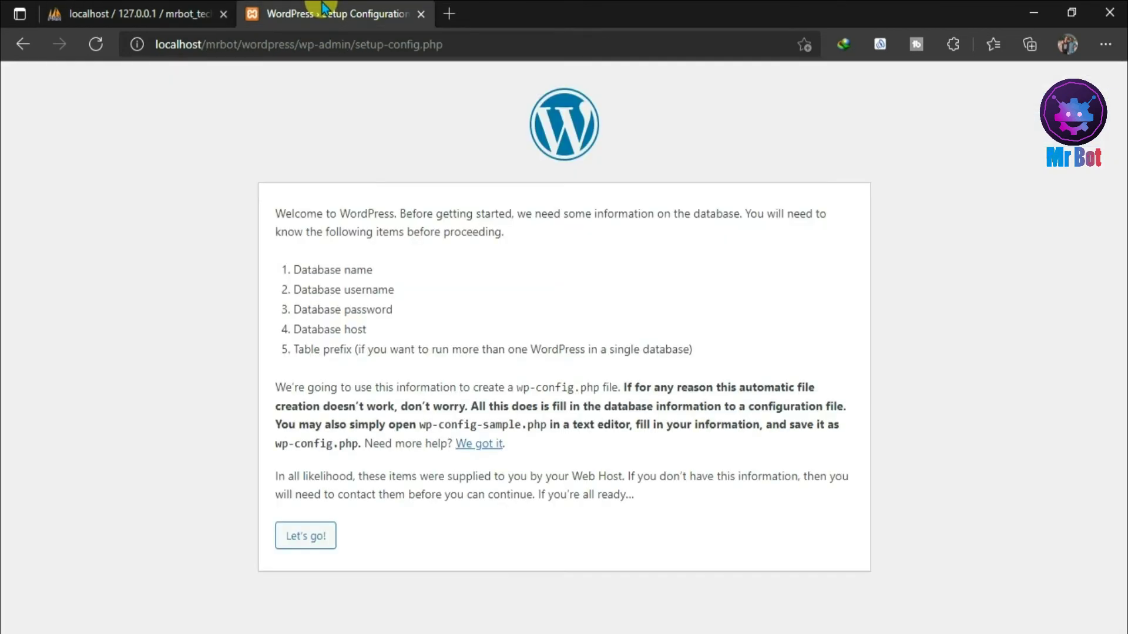
- Start the connection step and enter mrbot_tech as the Database Name
click(308, 535)
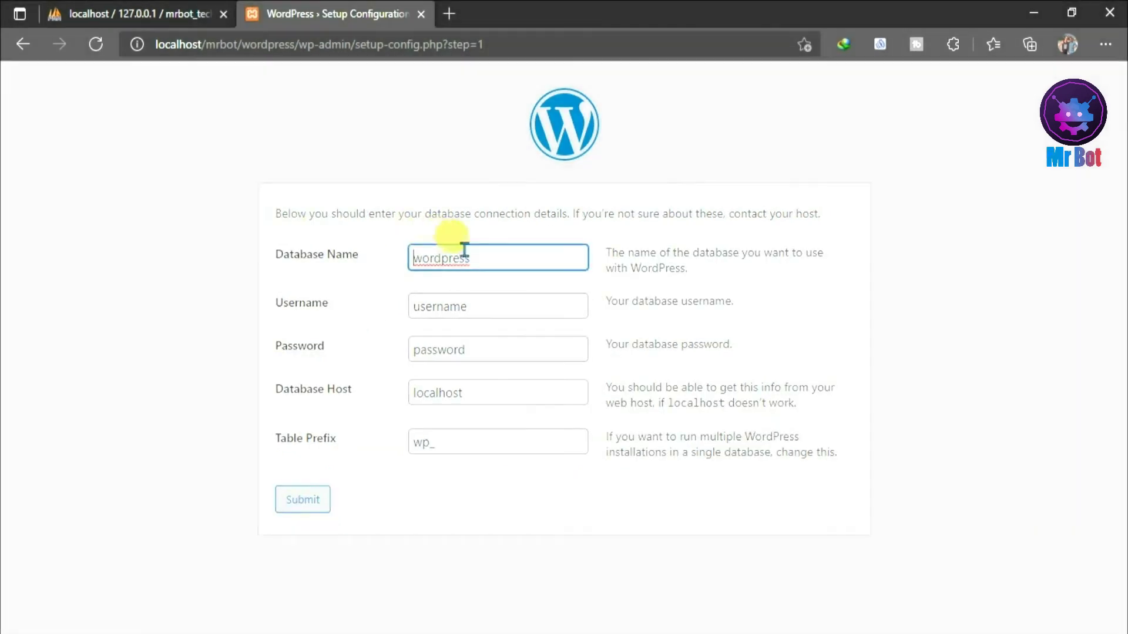
double_click(476, 258)
key(BackSpace)
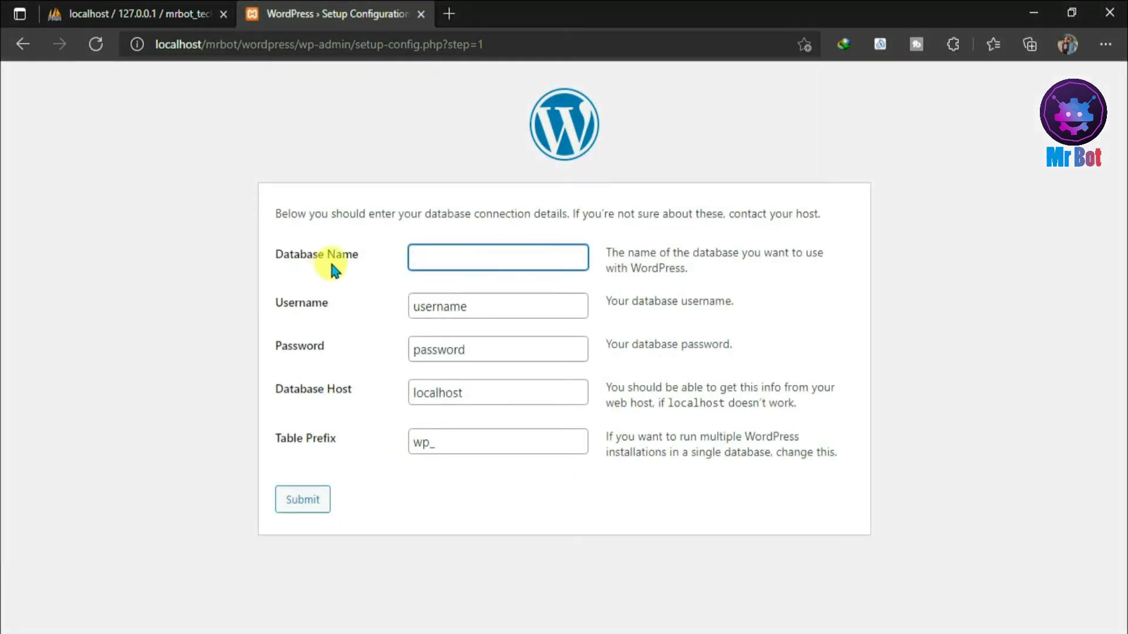
click(128, 13)
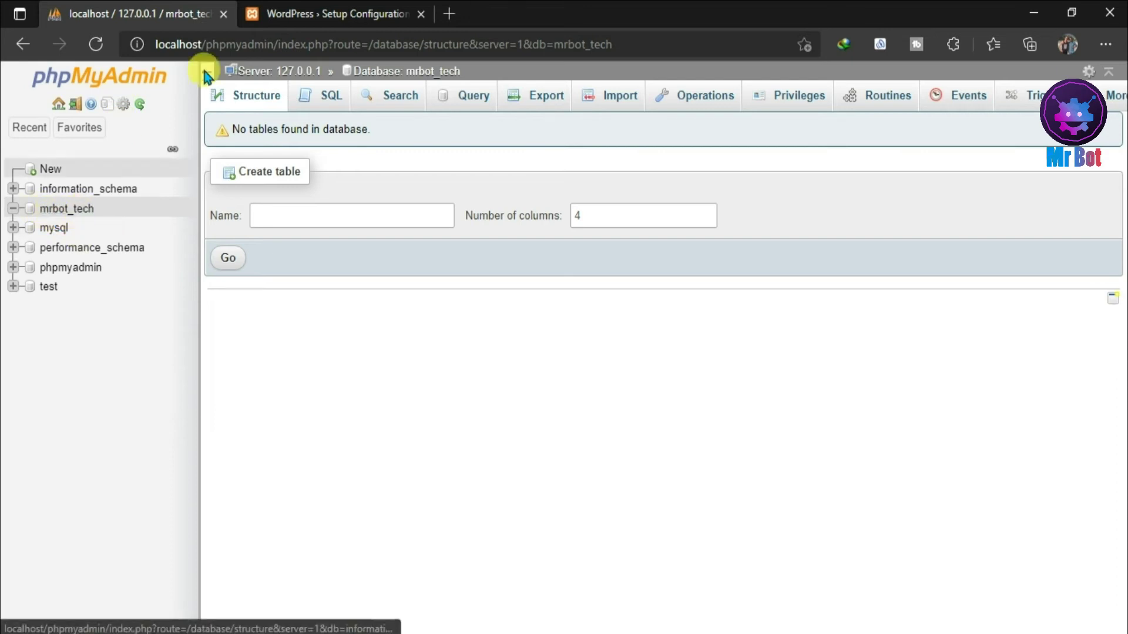
click(347, 8)
click(436, 263)
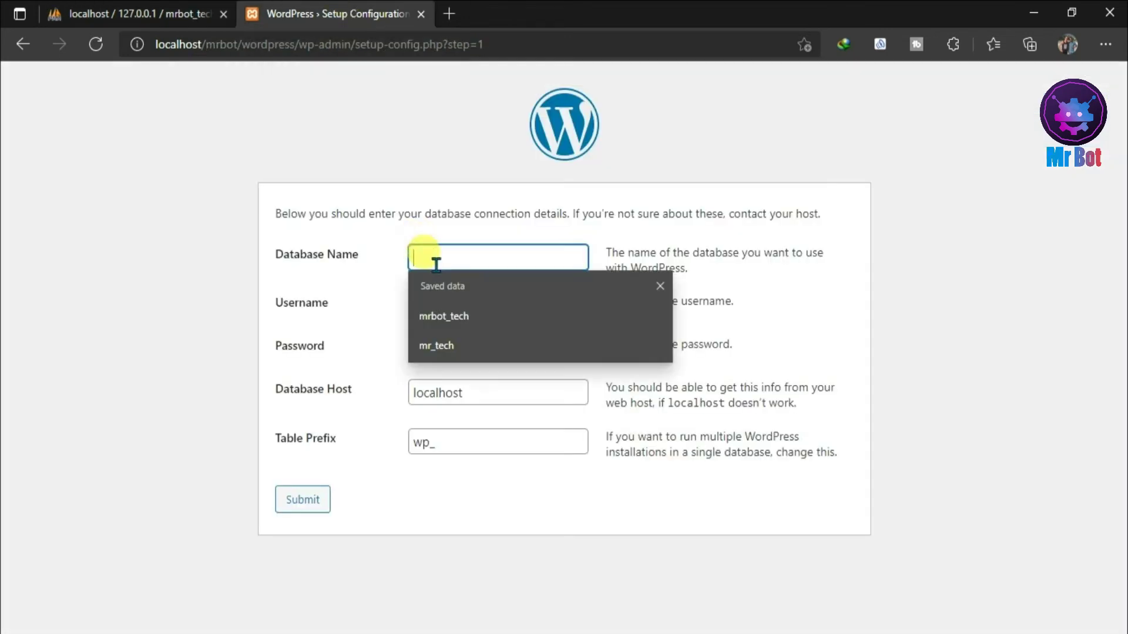
text(mrbot)
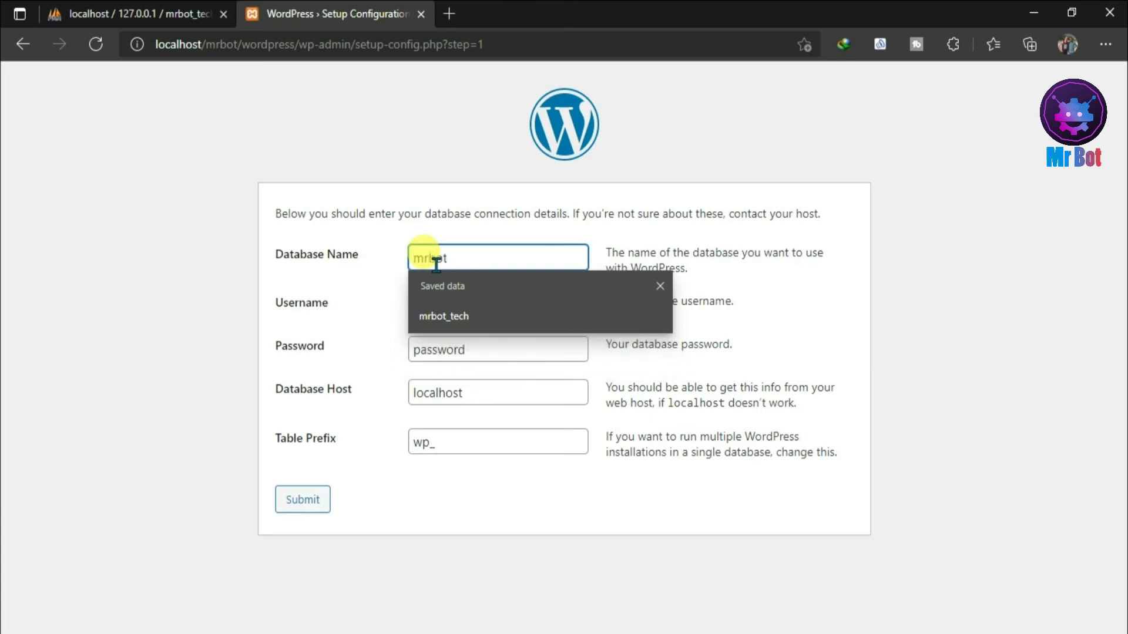
text(_tech)
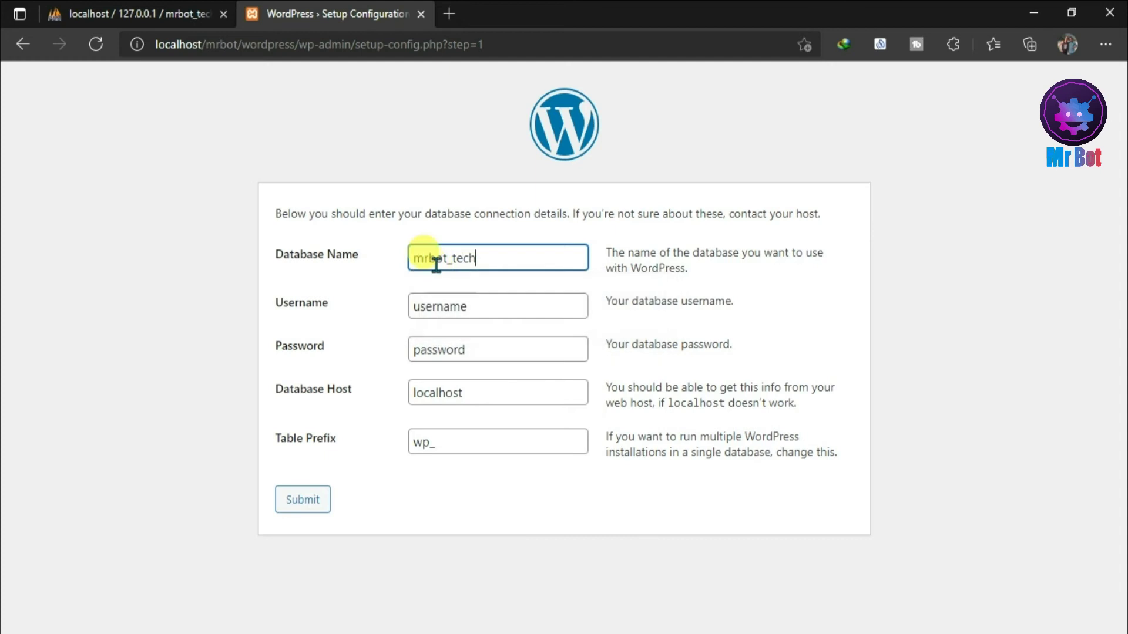
- Set the database username to root and submit the connection details
click(479, 303)
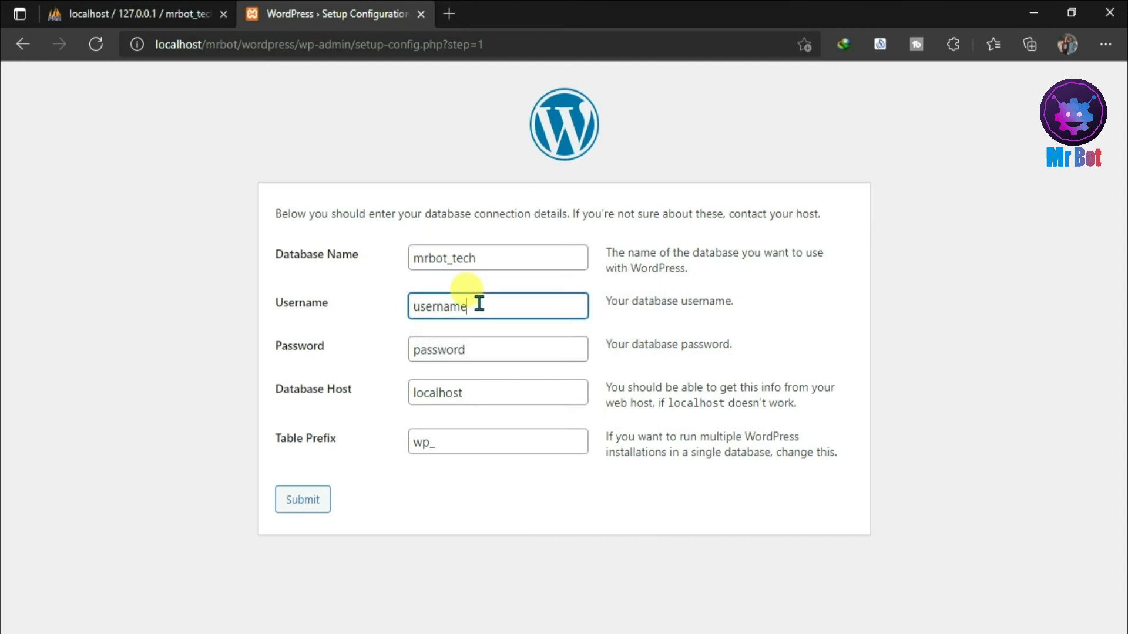
key(ctrl+a)
text(root)
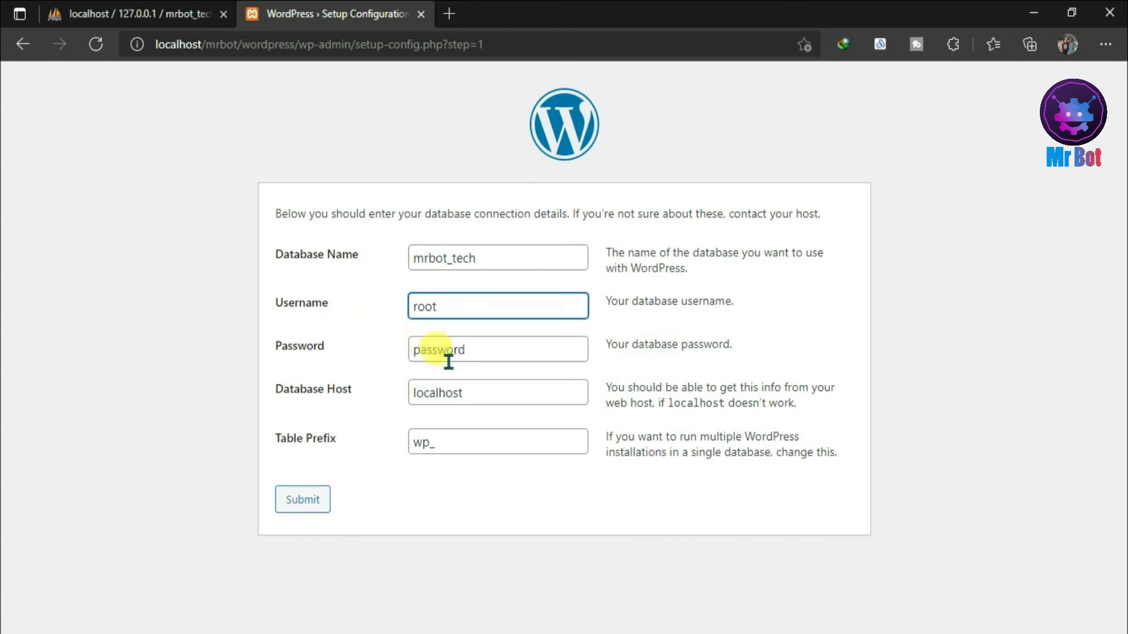
click(449, 392)
click(474, 436)
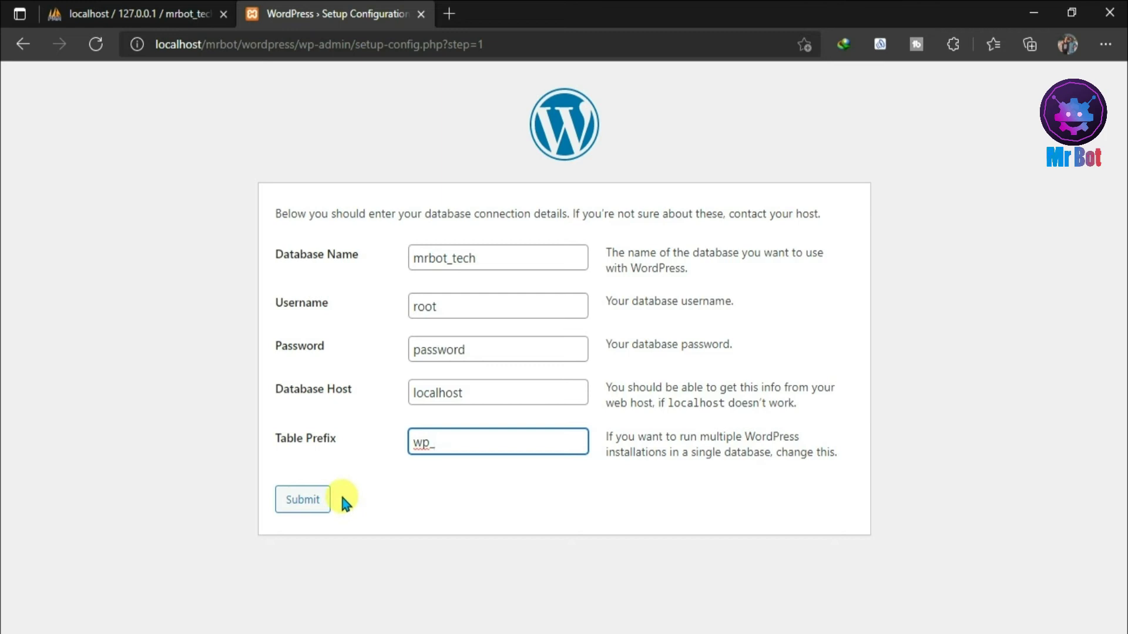
click(297, 501)
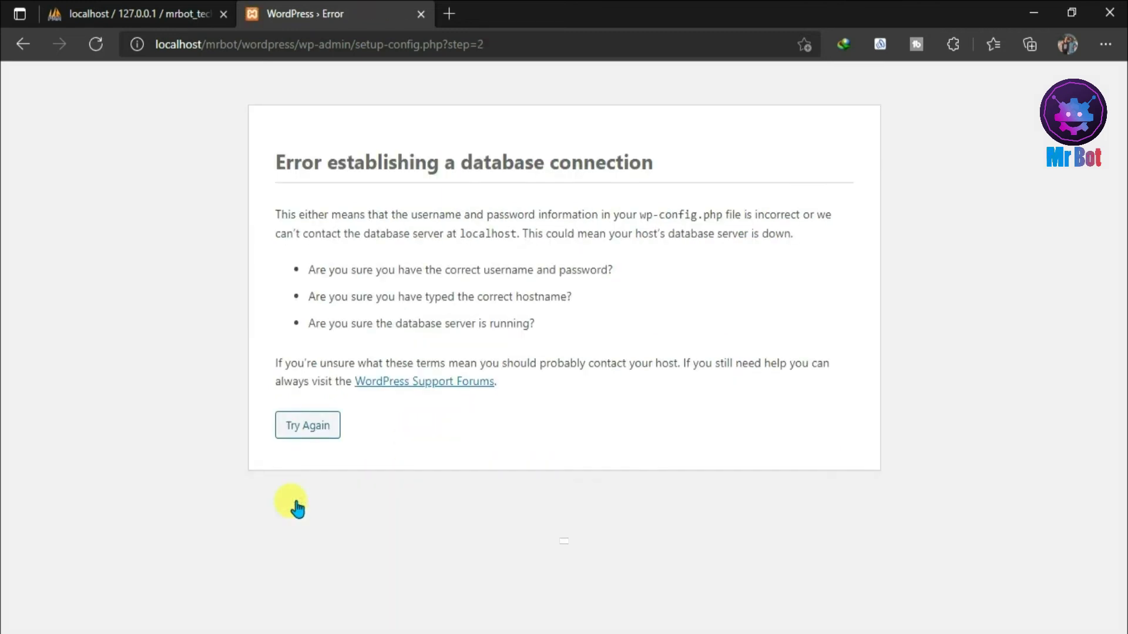
- Retry the connection form with an empty password and resubmit
click(302, 429)
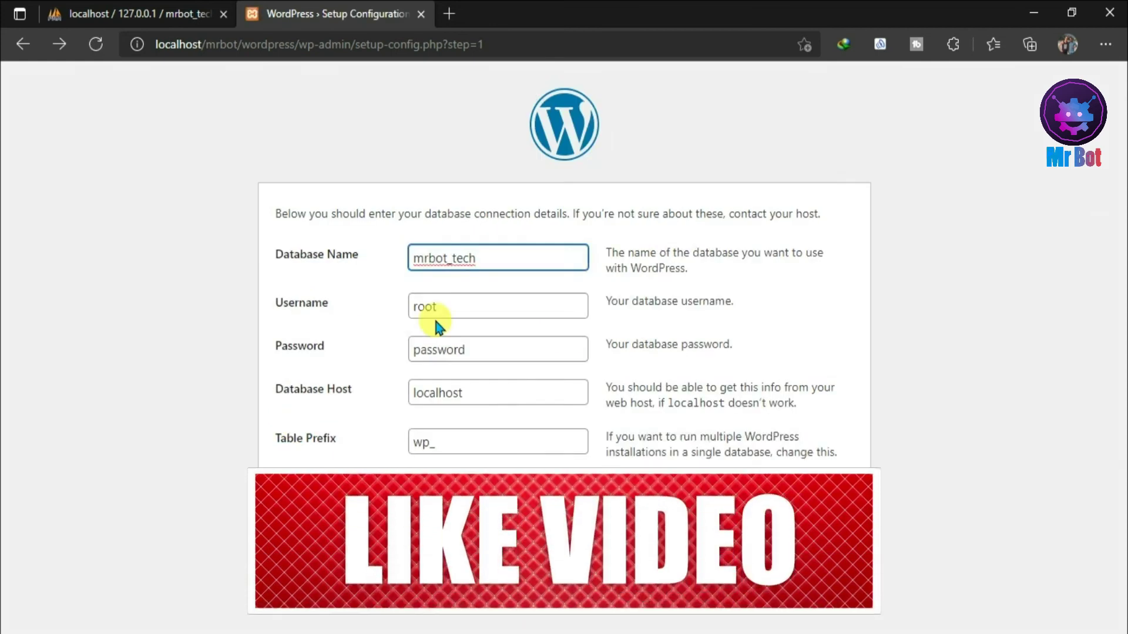
click(459, 306)
click(485, 351)
key(ctrl+a)
key(BackSpace)
key(Return)
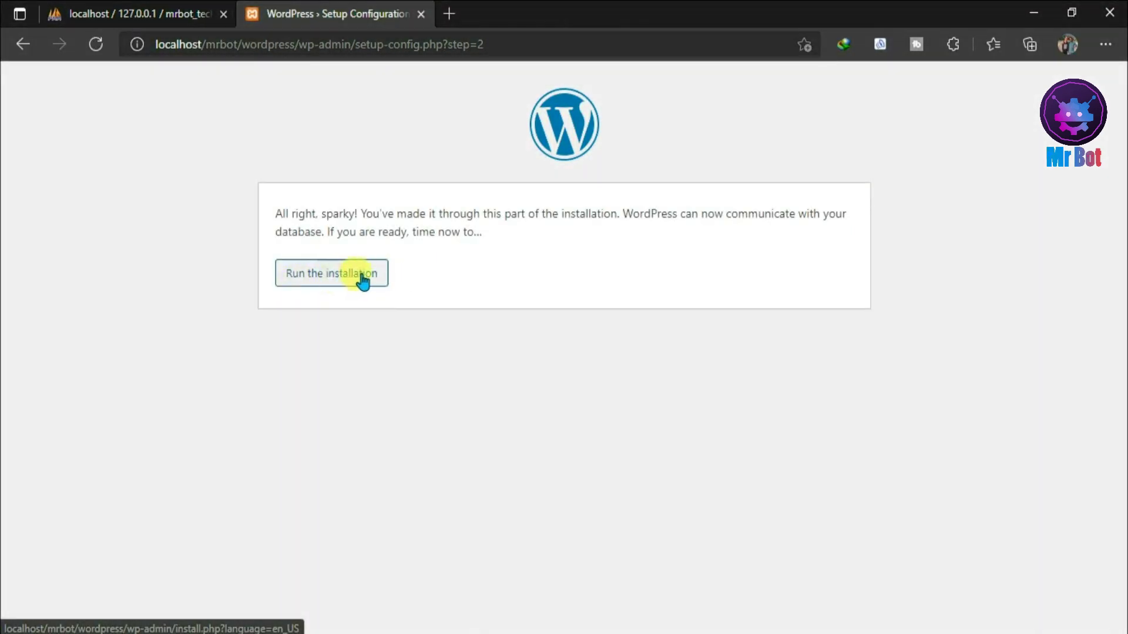
- Fill site title Mrbot and username admin, replacing the generated password with a confirmed weak one
click(372, 281)
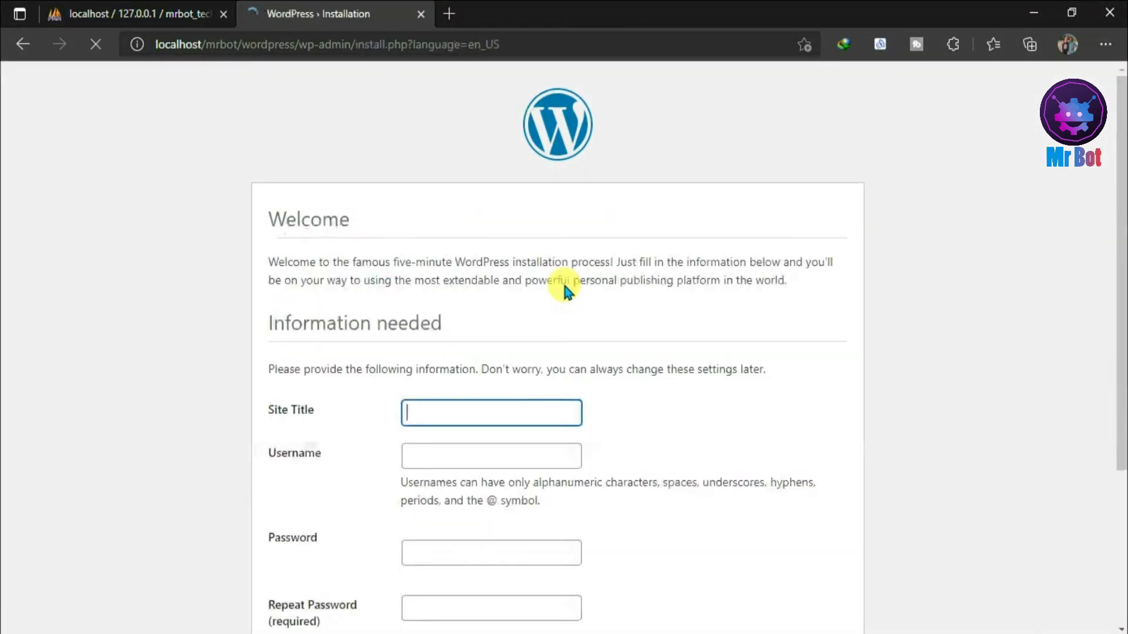
drag(1122, 249, 1120, 390)
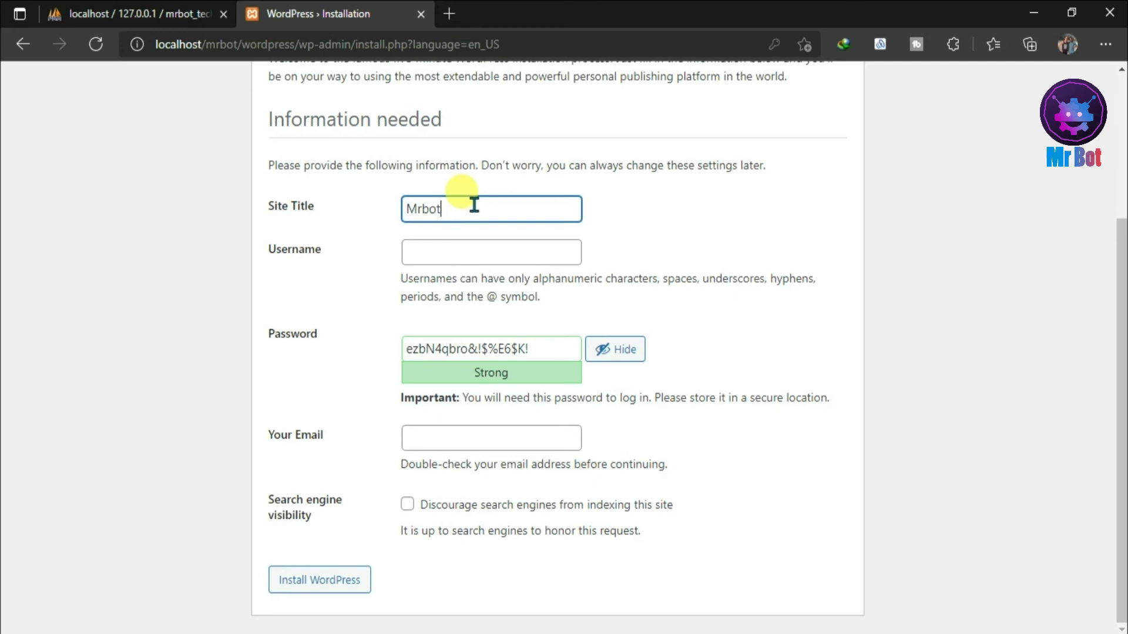
click(468, 255)
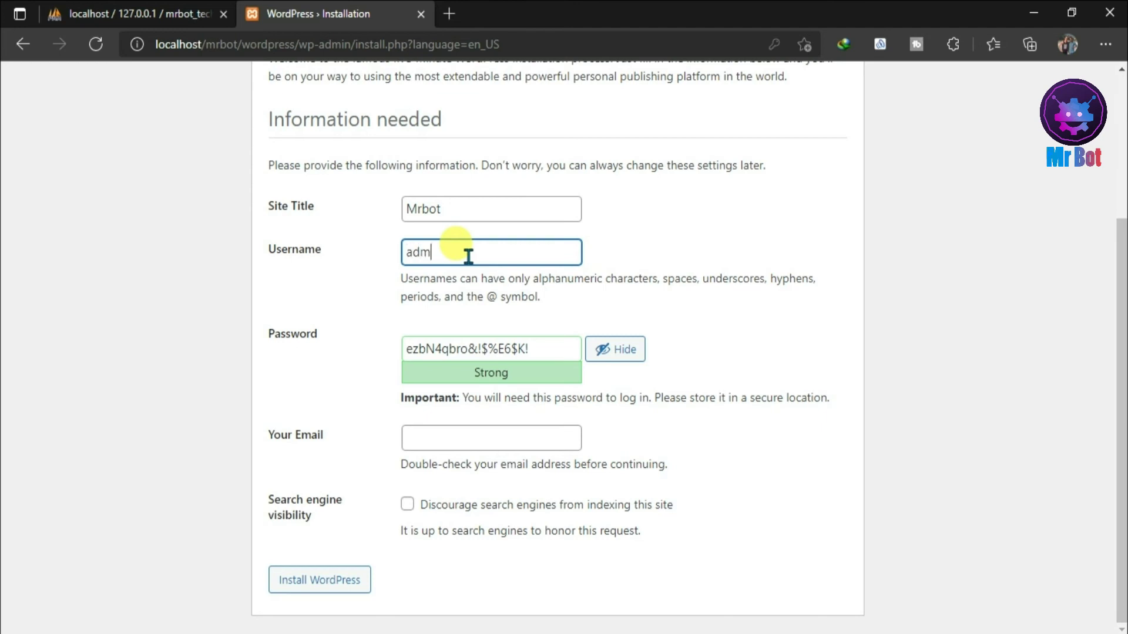
drag(543, 352, 390, 351)
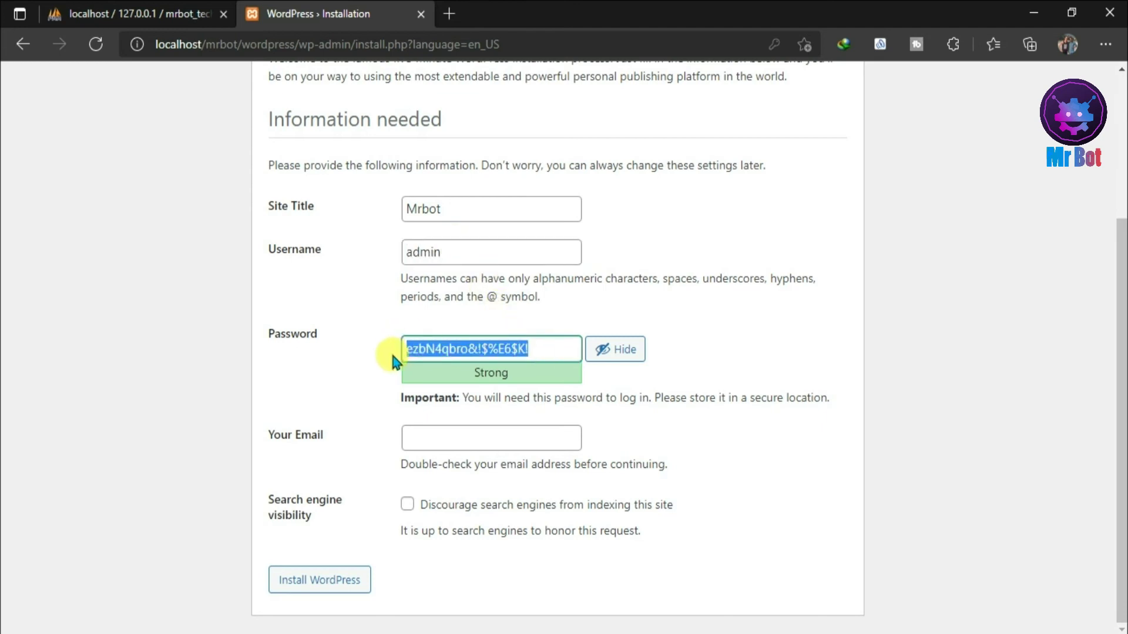
key(BackSpace)
text(admin)
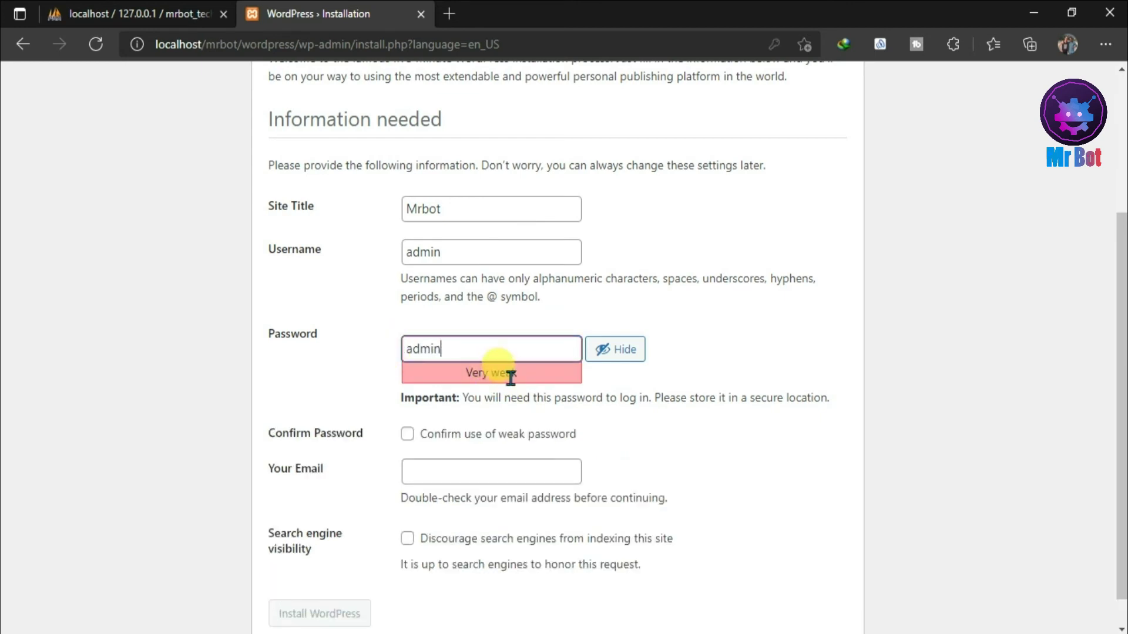
click(407, 435)
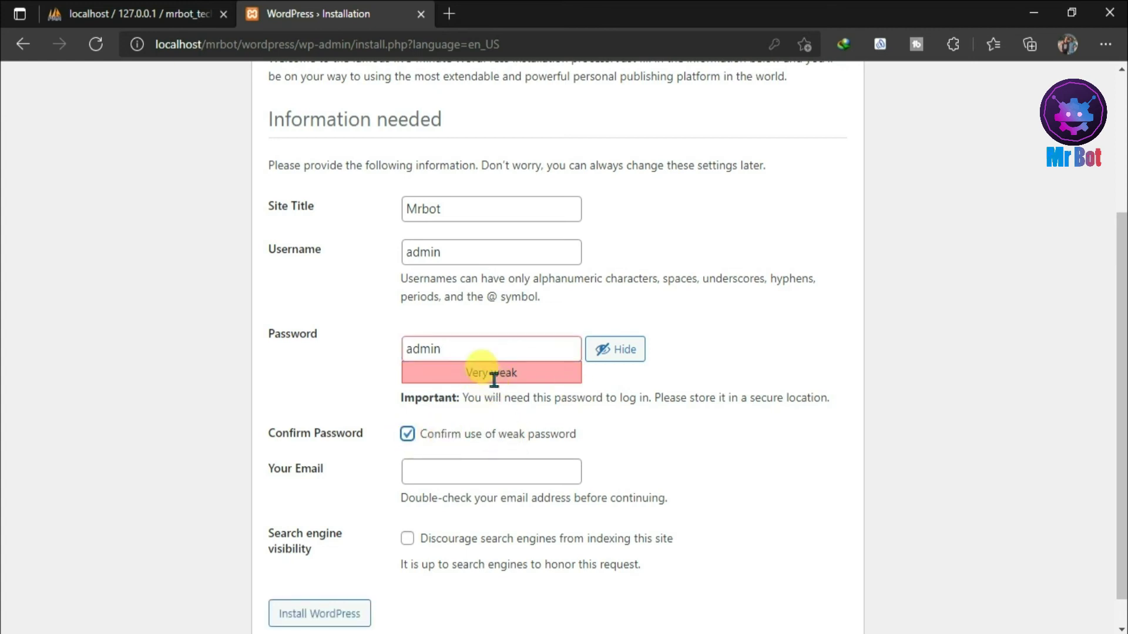
- Enter the administrator's e-mail address on the install form
click(455, 473)
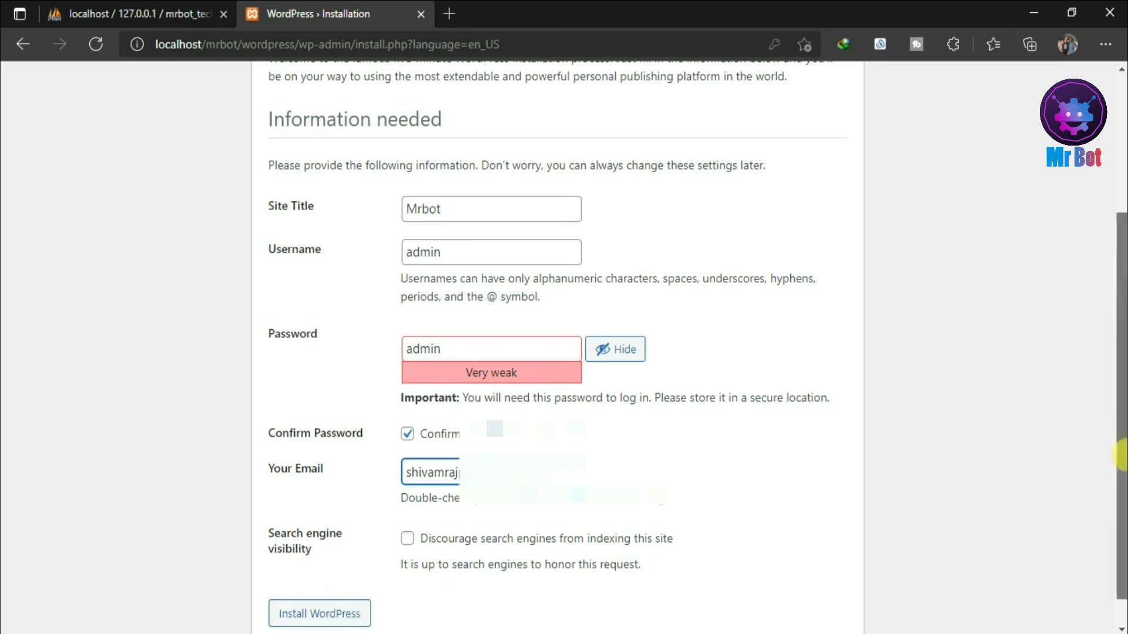
drag(1122, 473, 1122, 497)
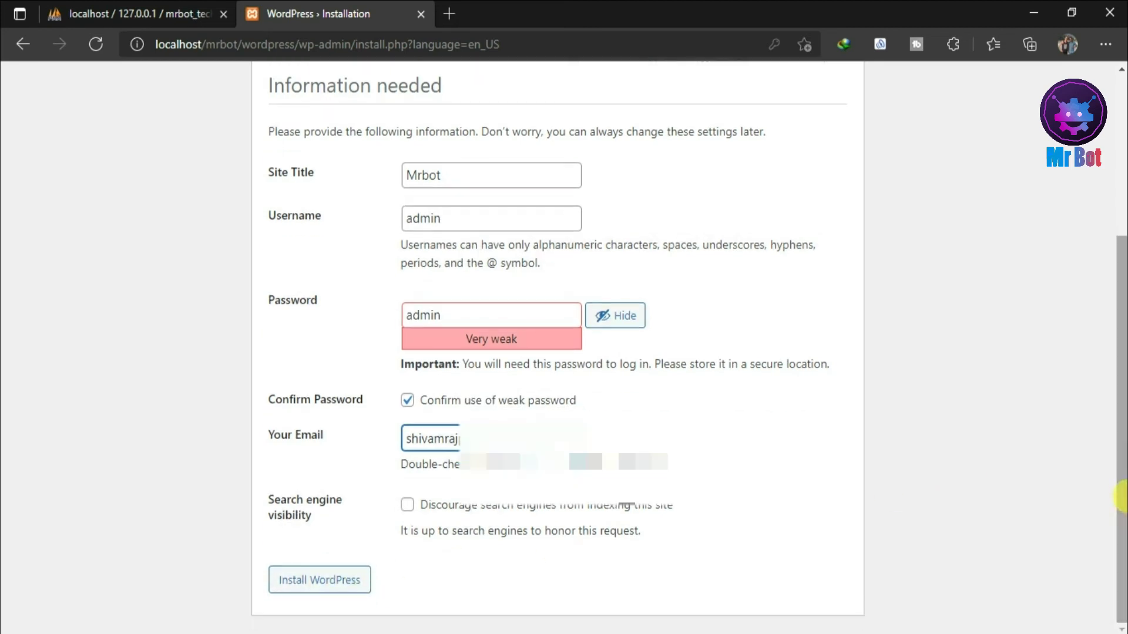
- Install WordPress with the entered details and go to the login page
click(300, 583)
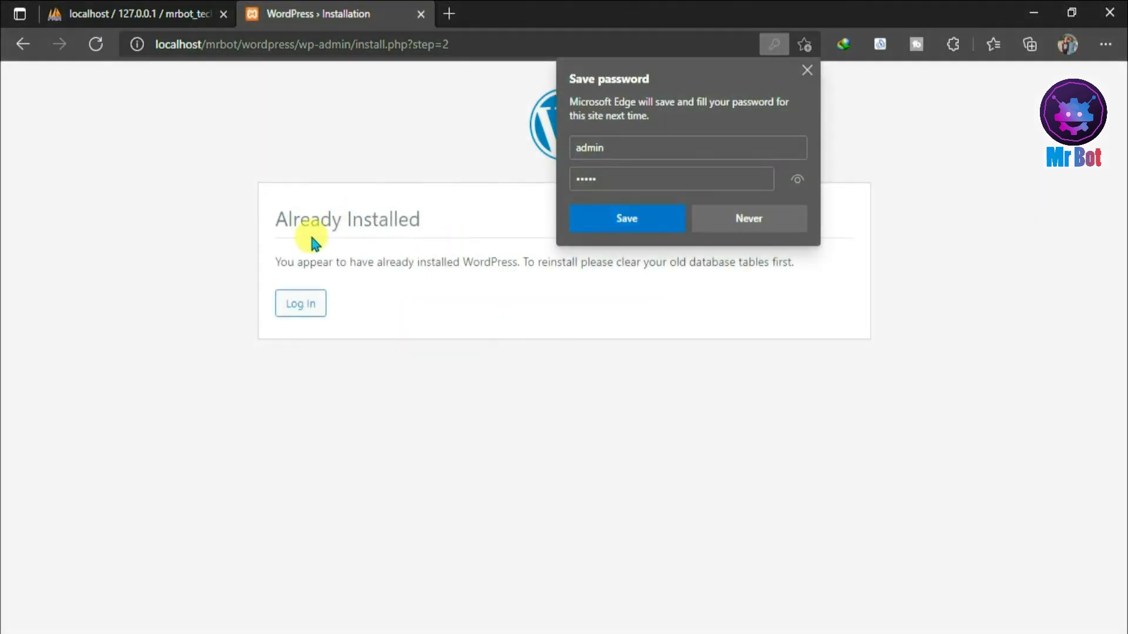
click(683, 220)
click(290, 305)
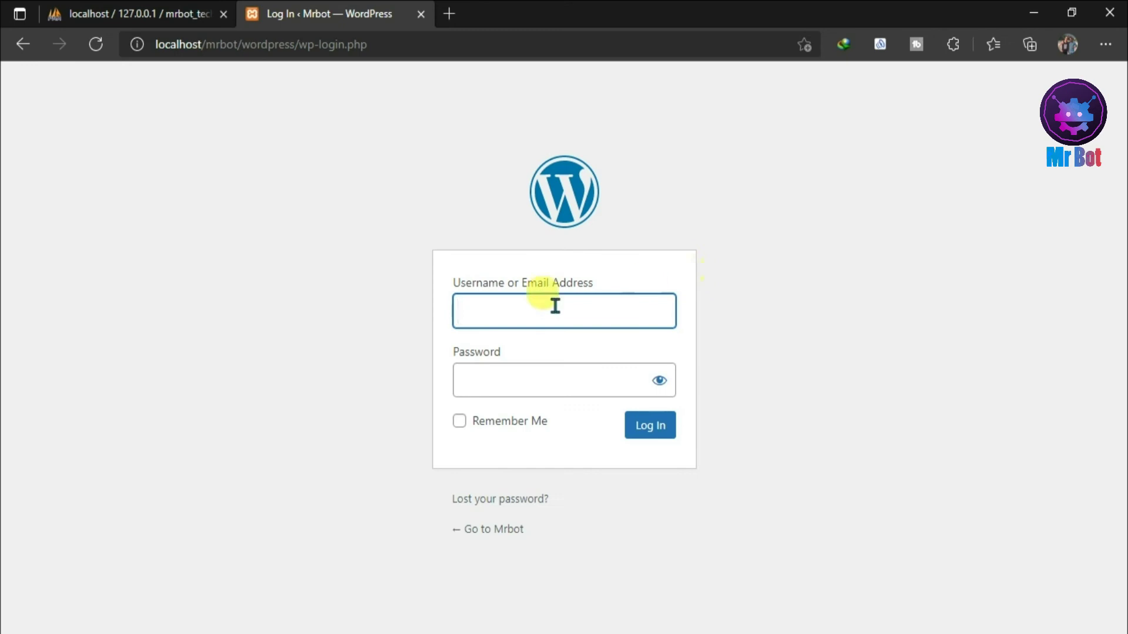
- Log in as admin, revealing the password to check it first
text(admin)
click(512, 369)
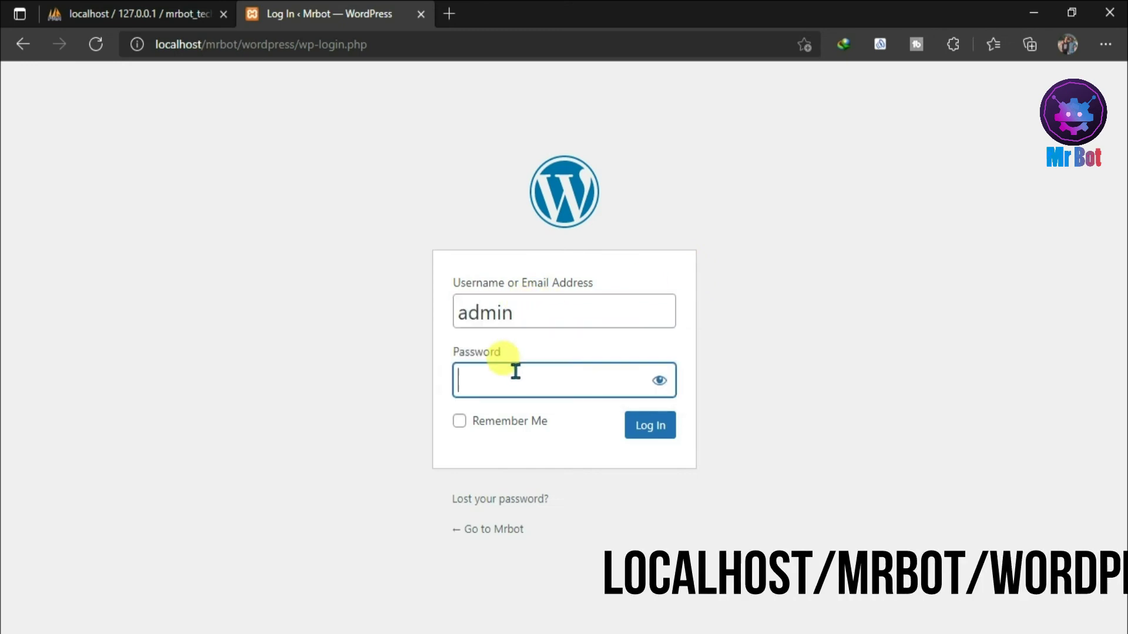
text(•)
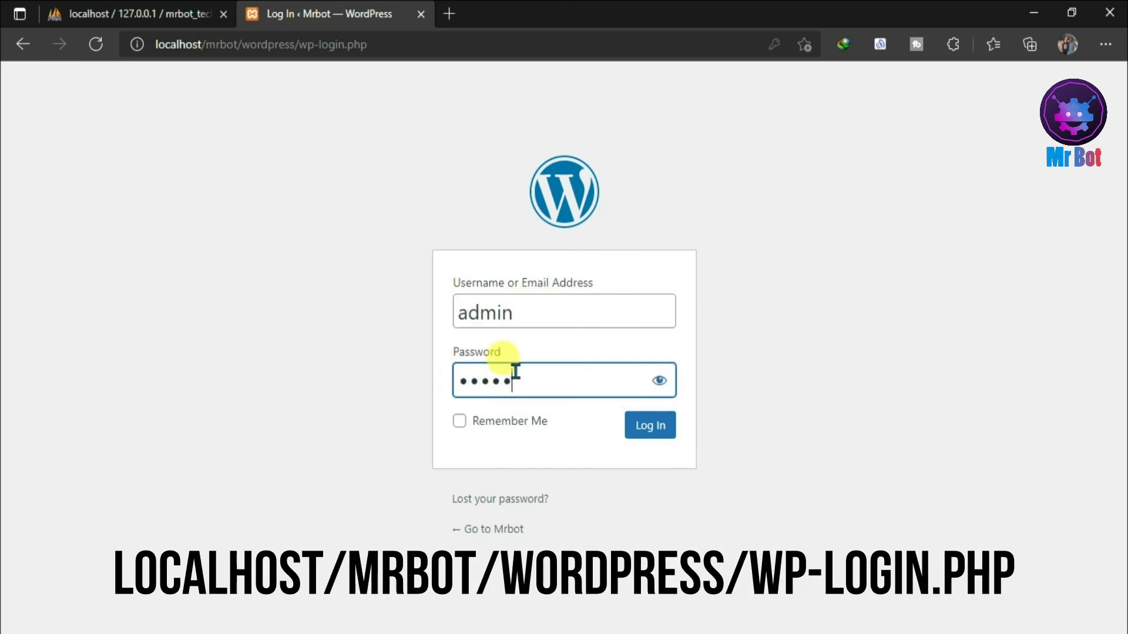
click(658, 381)
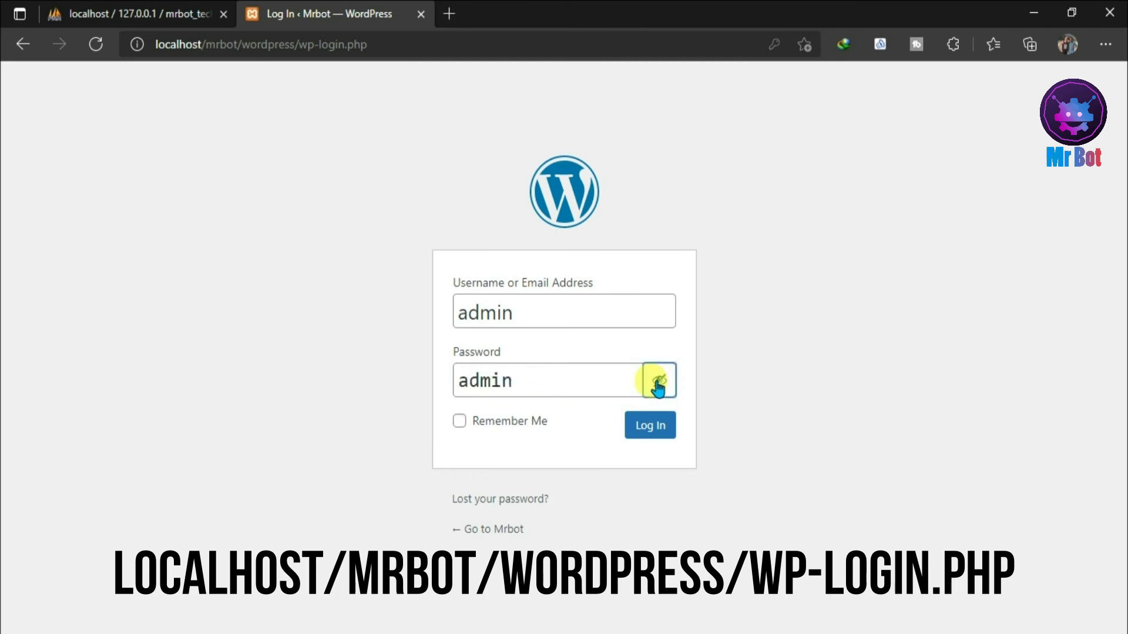
click(650, 425)
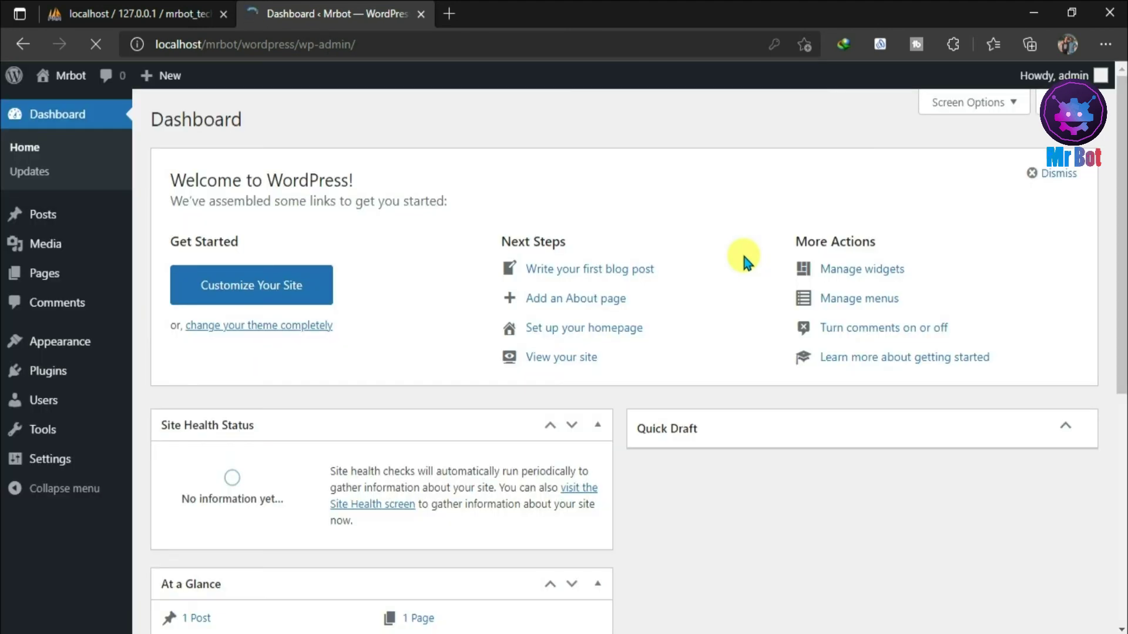
drag(1121, 223, 1122, 188)
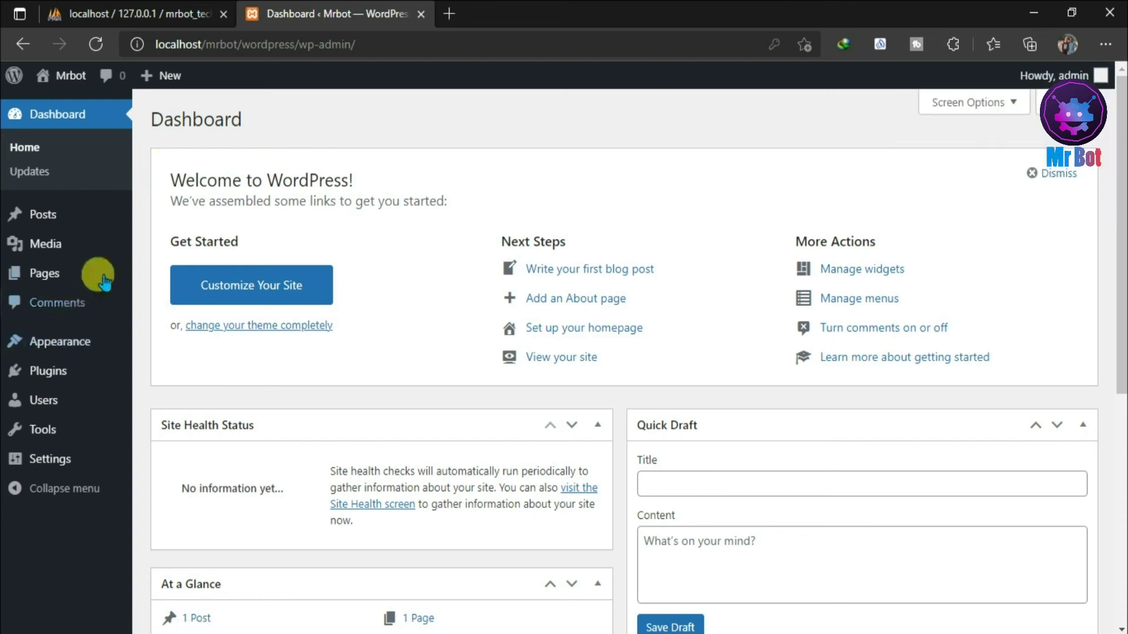
mouse_move(53, 73)
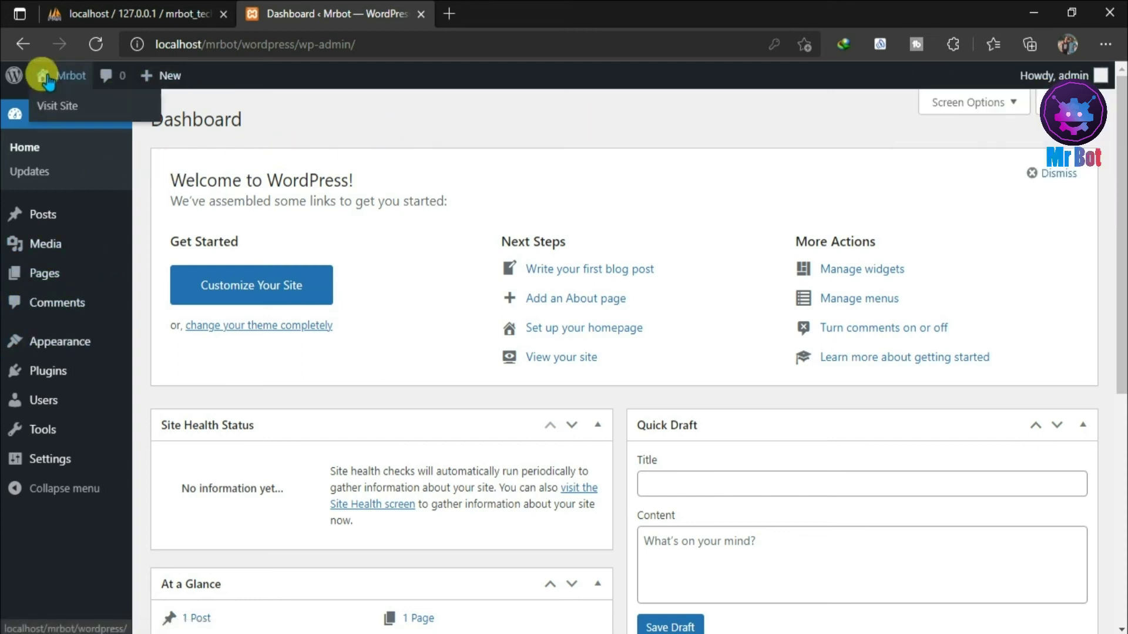
click(61, 113)
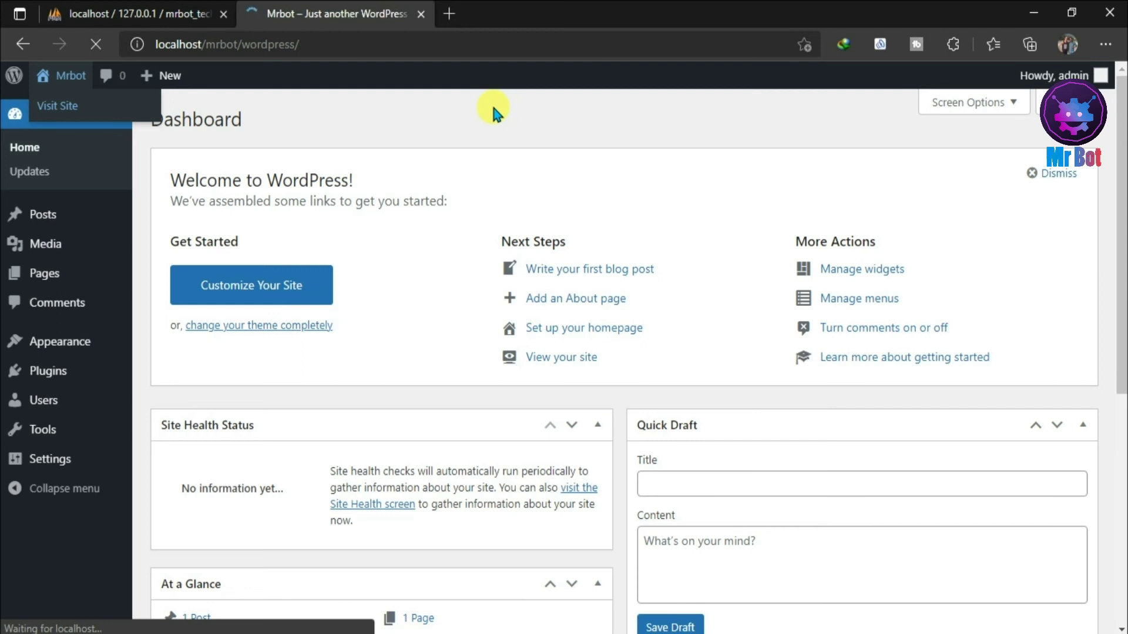
drag(1122, 129, 1123, 173)
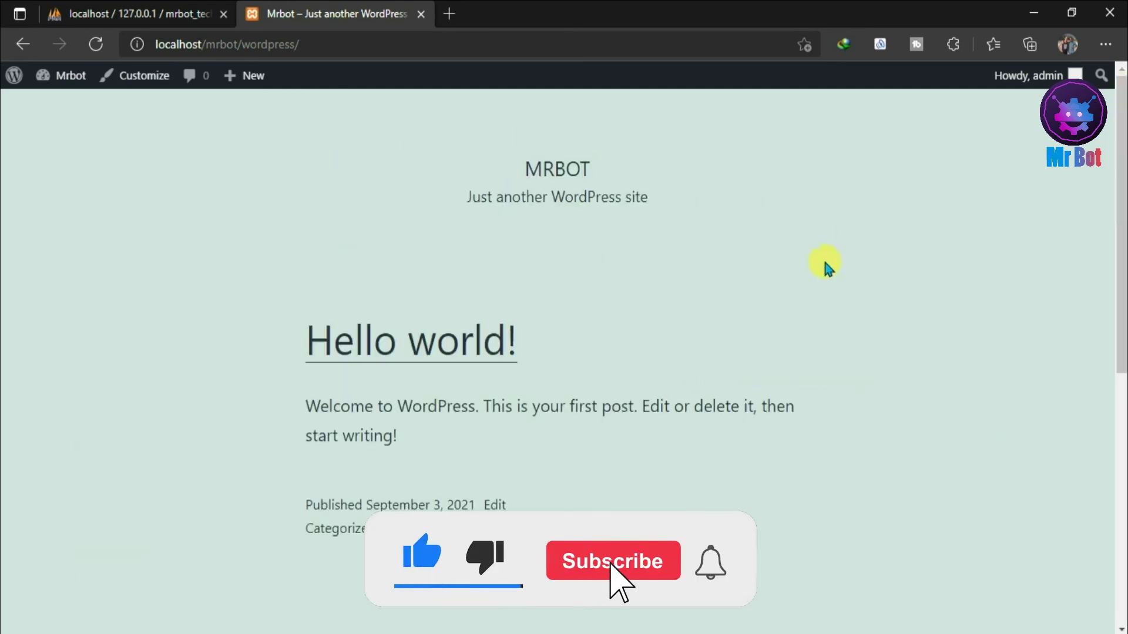
click(24, 44)
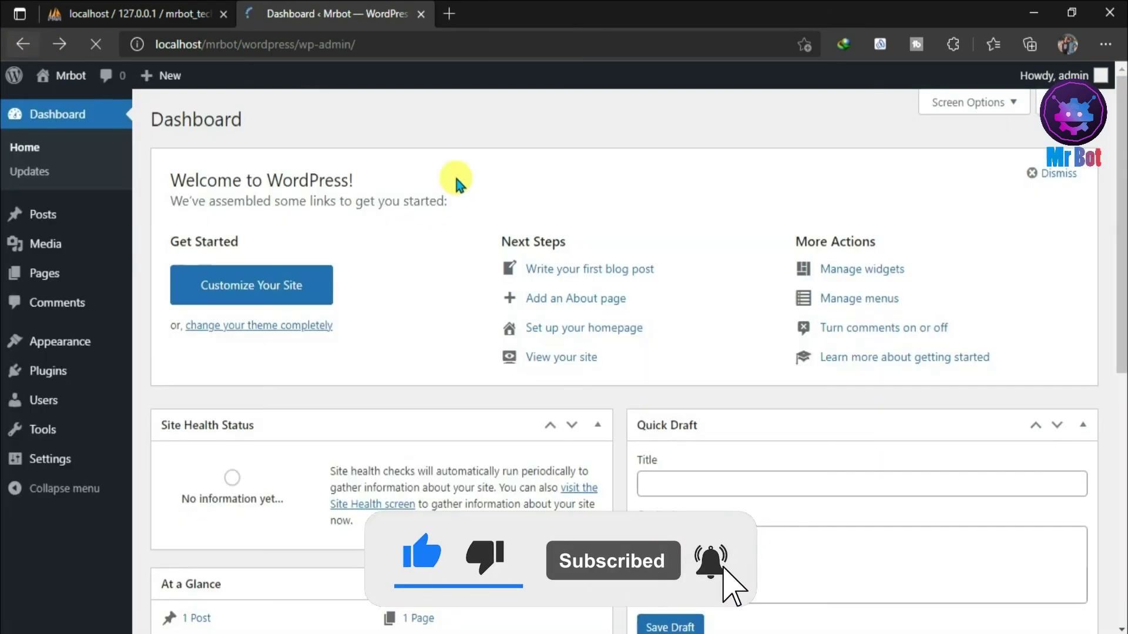
- Replace the Dashboard tab with a new tab and take Explorer back up to htdocs
click(462, 14)
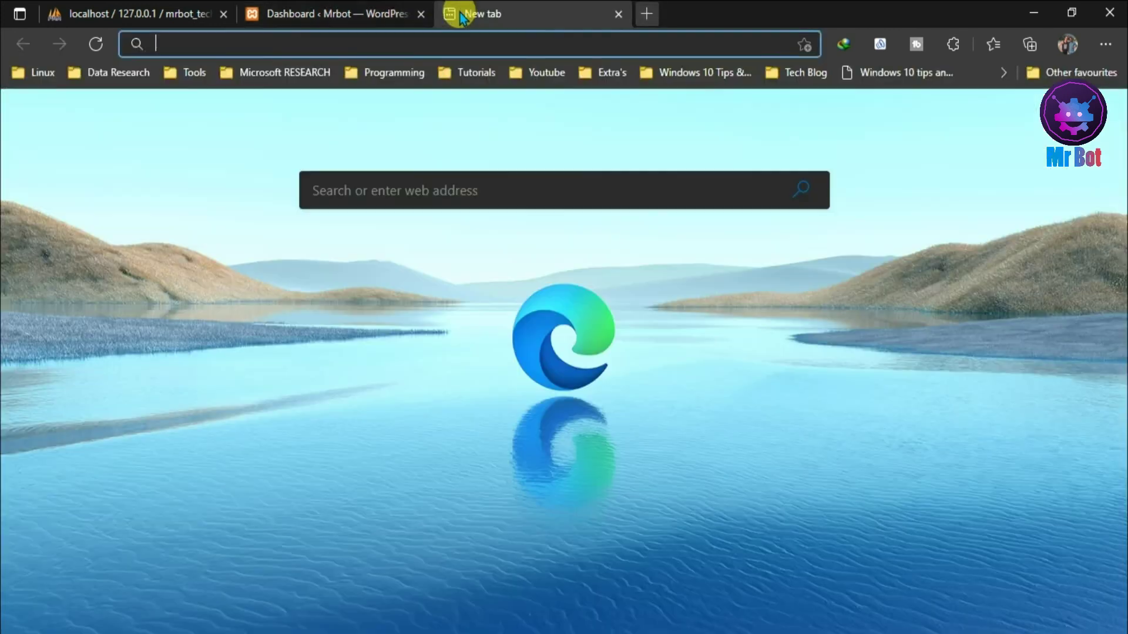
click(420, 14)
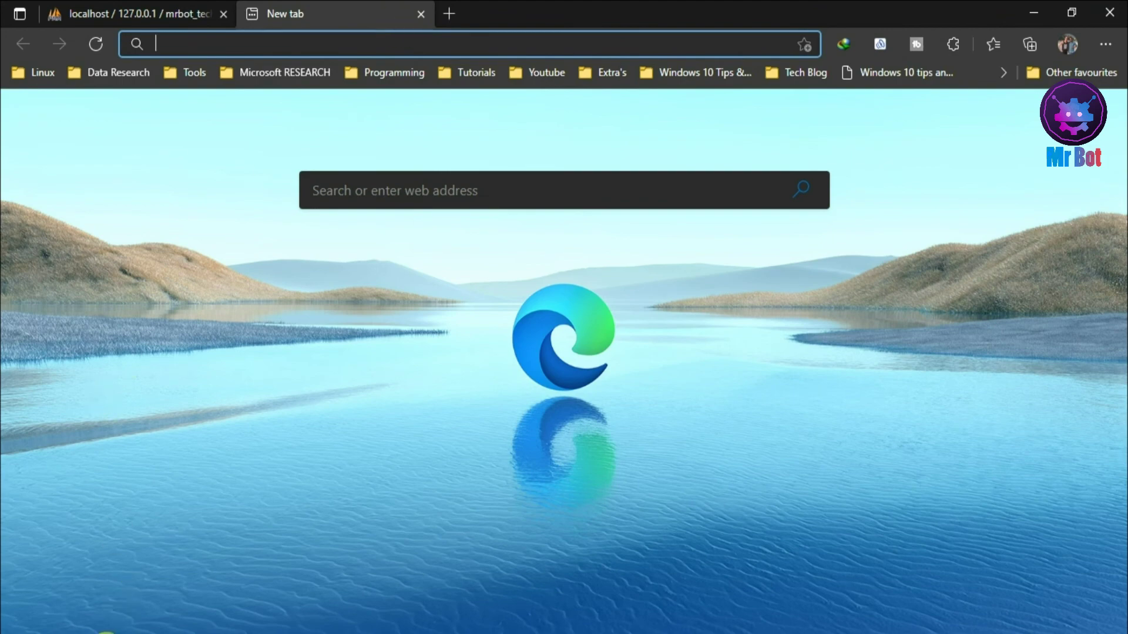
click(113, 626)
click(13, 58)
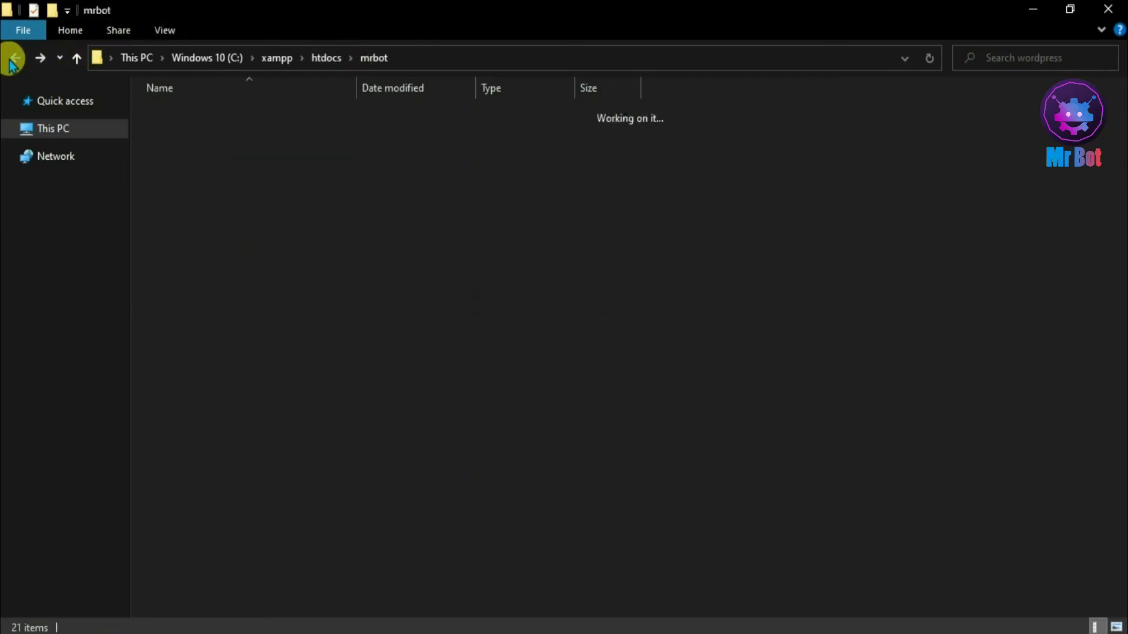
click(13, 57)
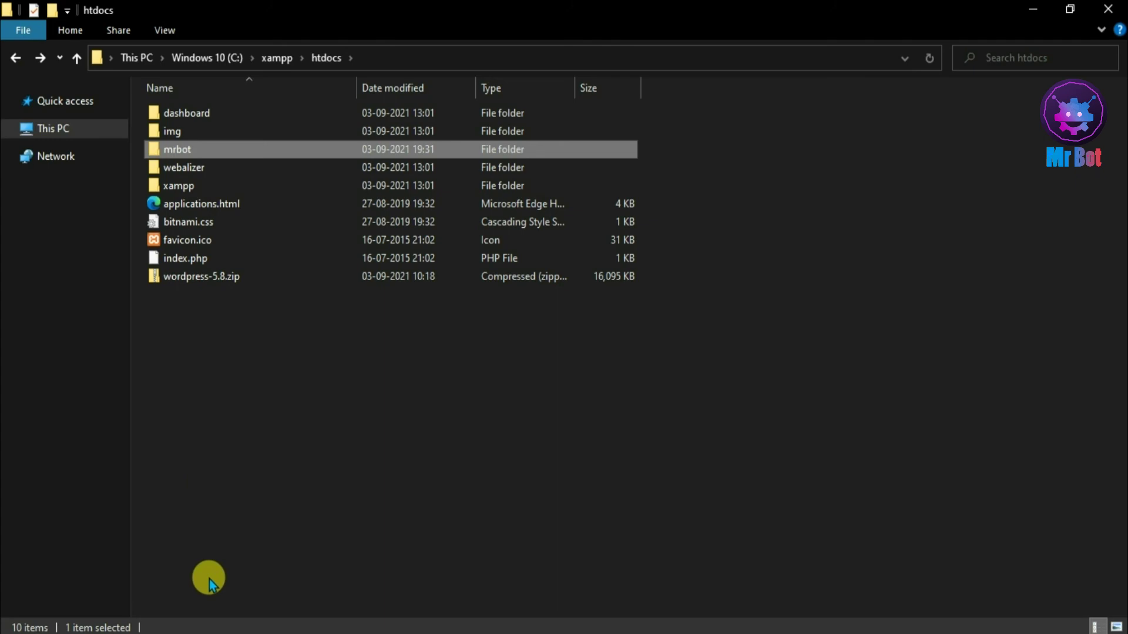
- Load localhost/mrbot/wordpress/wp-admin/ in the new tab using address autocomplete
click(81, 630)
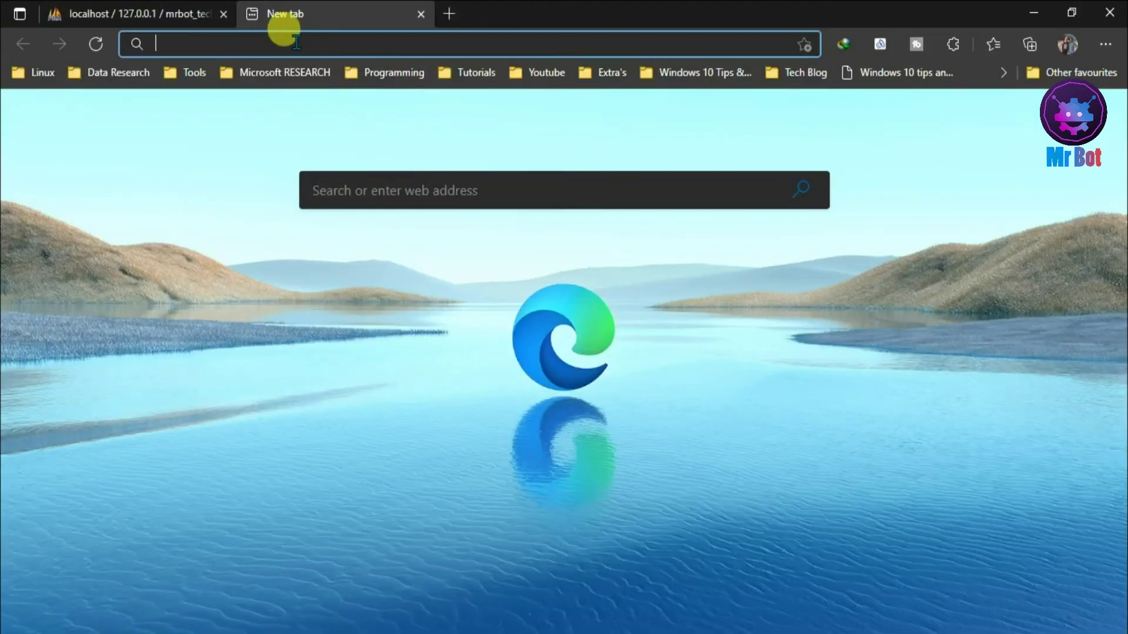
text(localhost/mrbot/)
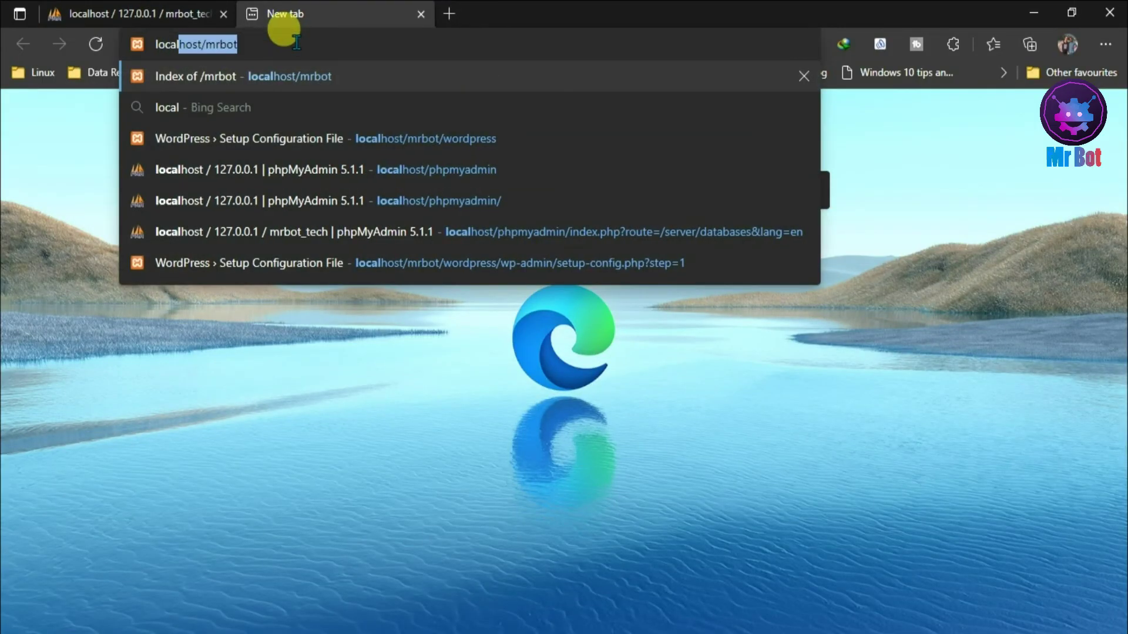
key(Right)
text(/)
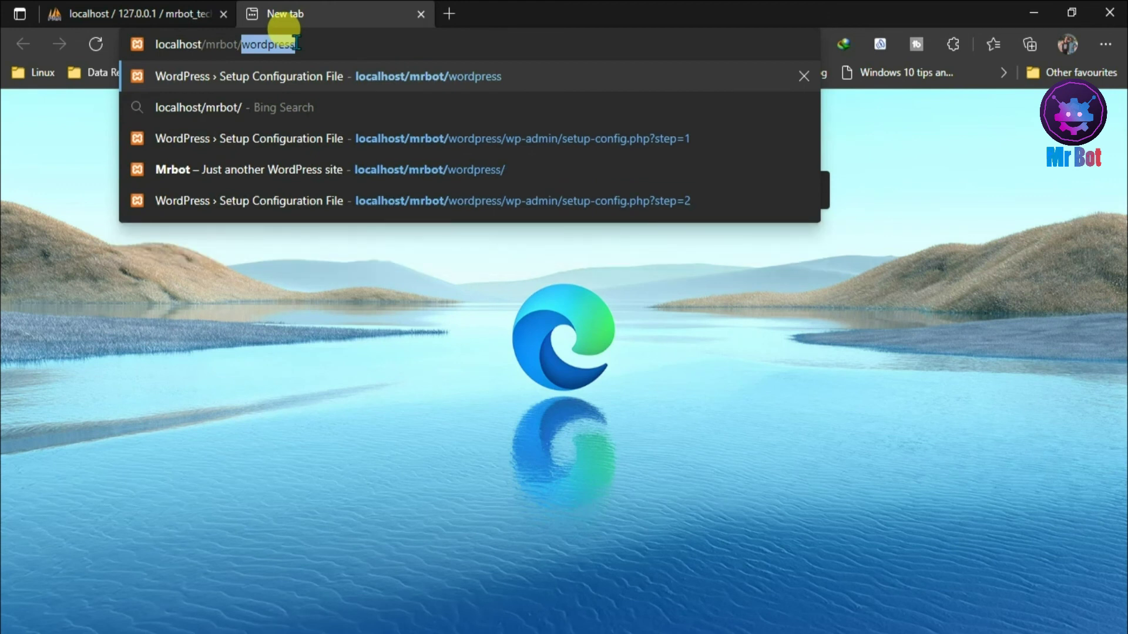
key(Right)
text(/w)
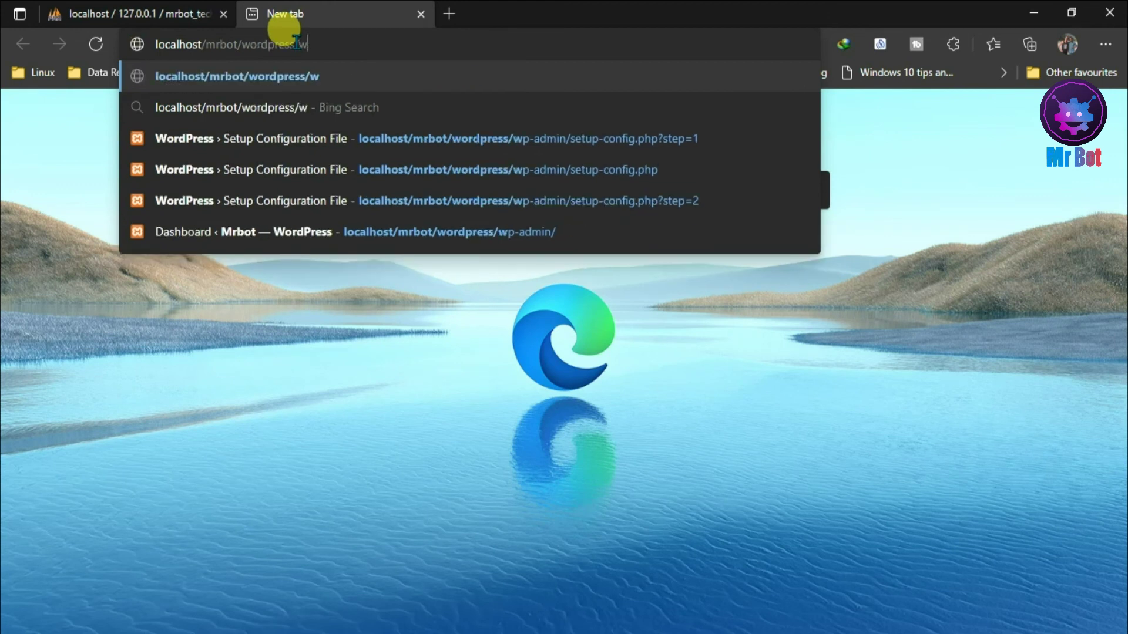
text(p-admin/)
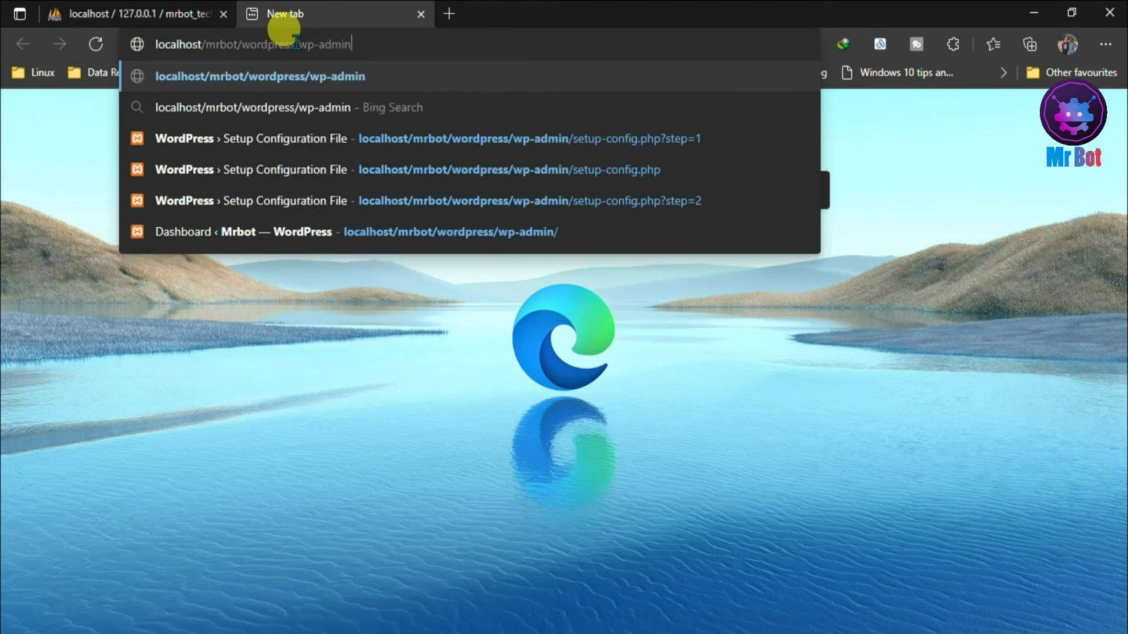
key(Return)
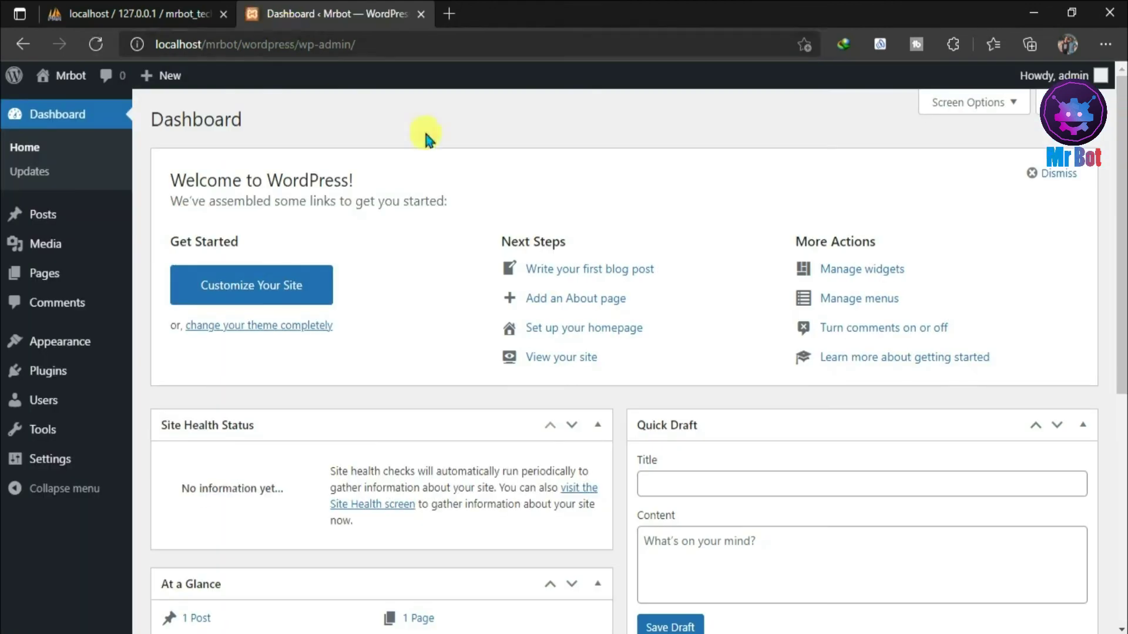
- Review the Akismet Anti-Spam and Hello Dolly plugins, return to Dashboard, then switch to phpMyAdmin
drag(1121, 185, 1122, 154)
mouse_move(46, 447)
click(45, 370)
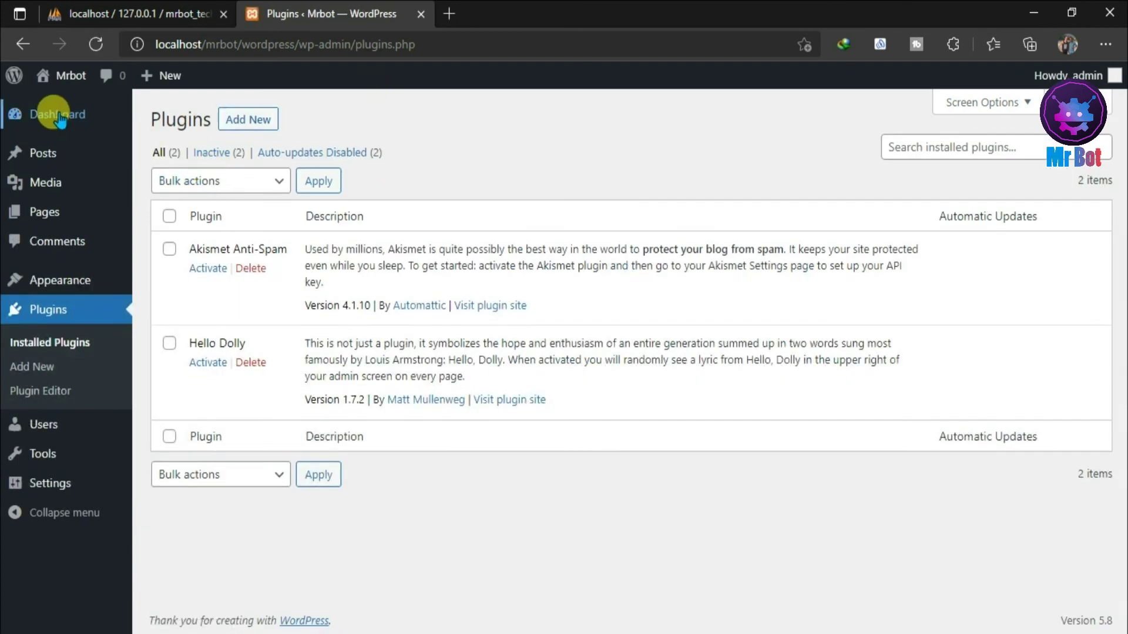
click(51, 114)
click(188, 13)
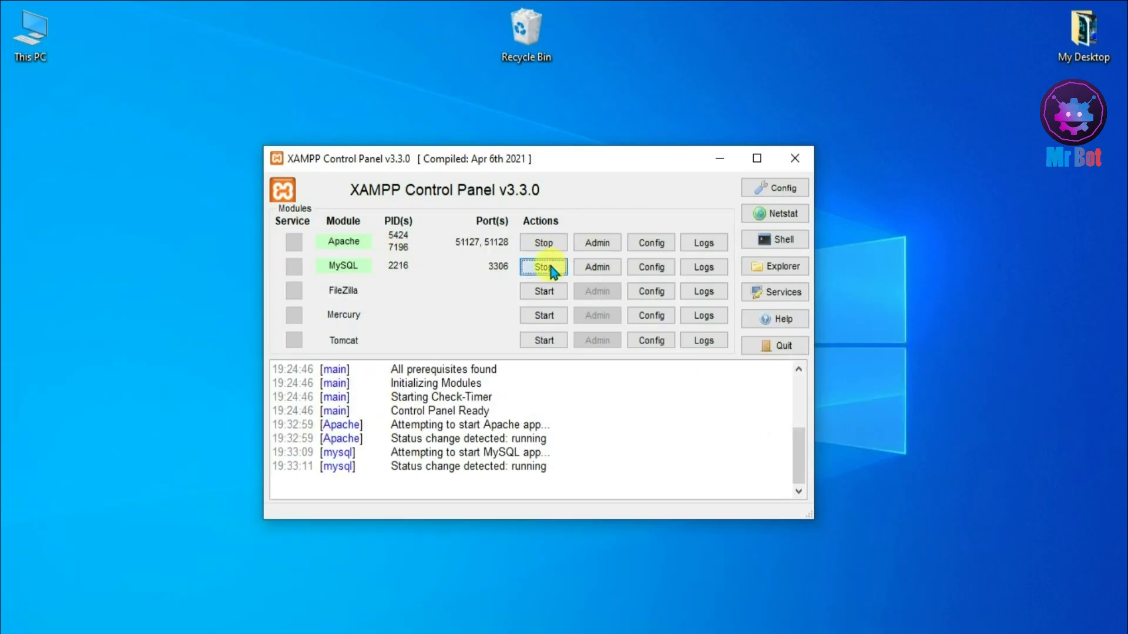
- Stop the MySQL and Apache servers and close the XAMPP Control Panel
click(548, 262)
click(544, 242)
click(793, 160)
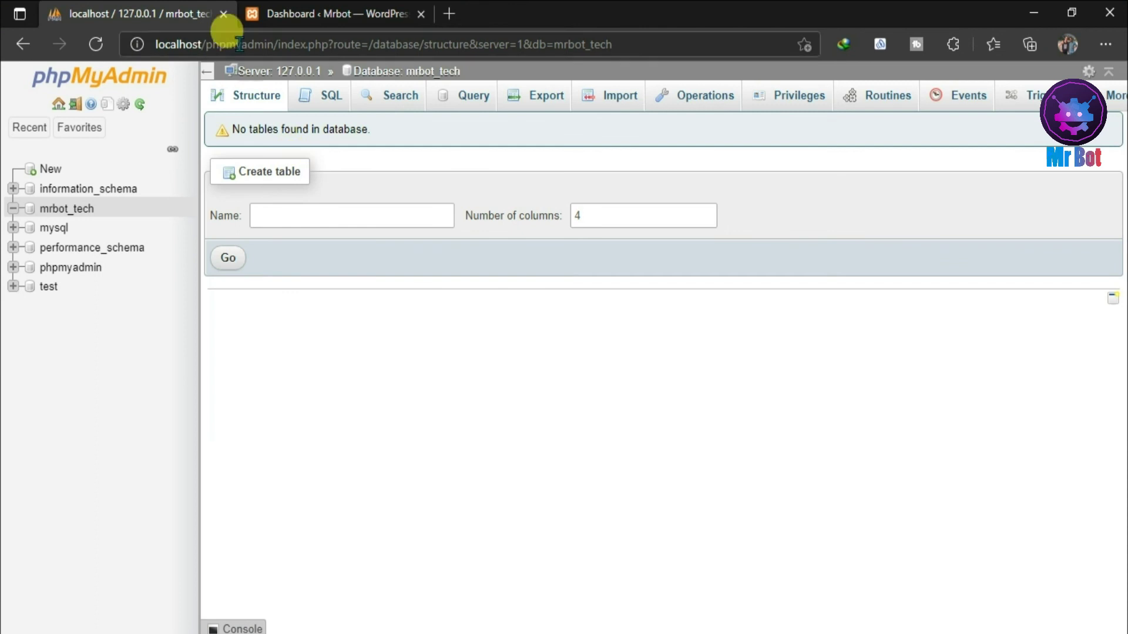
- Confirm the Dashboard and Media pages now fail to load, then close the browser
click(352, 13)
click(418, 13)
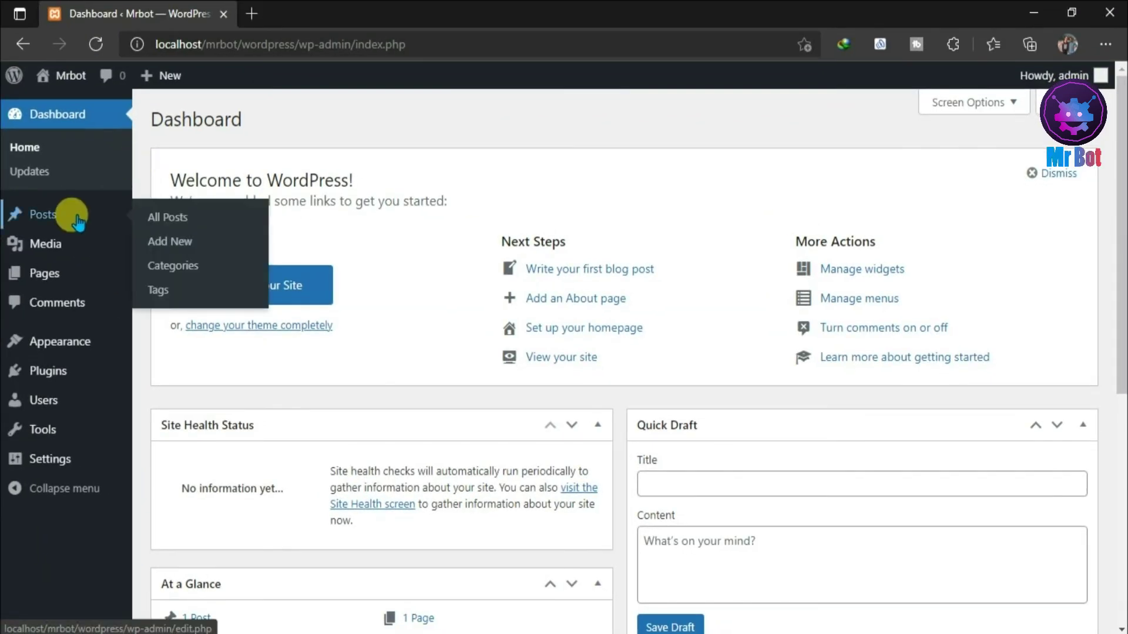
click(29, 154)
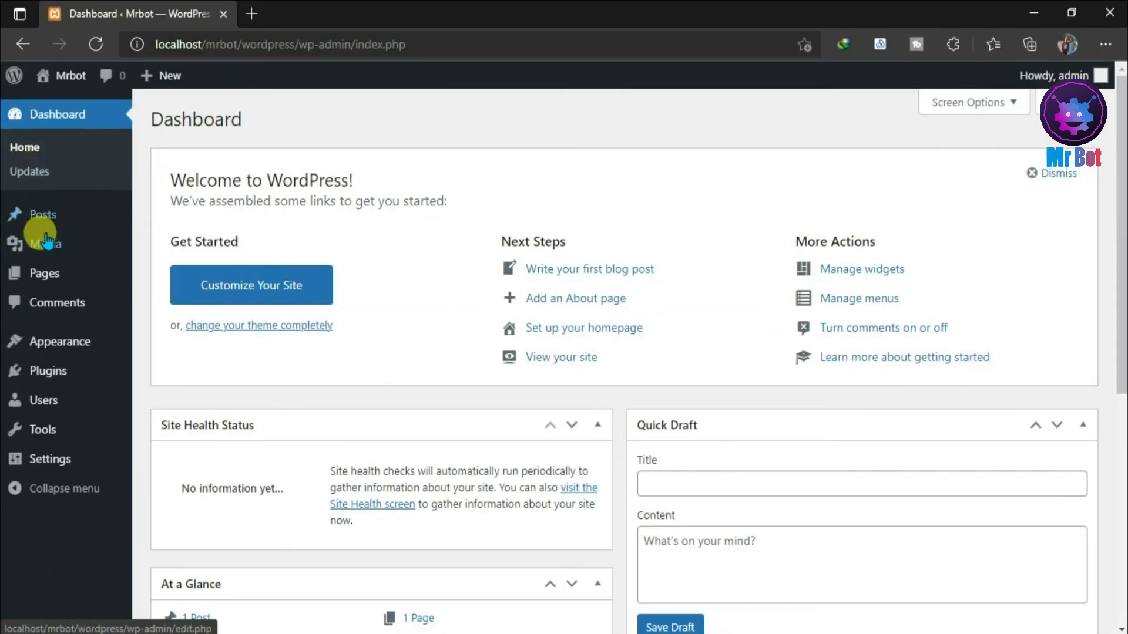
mouse_move(43, 243)
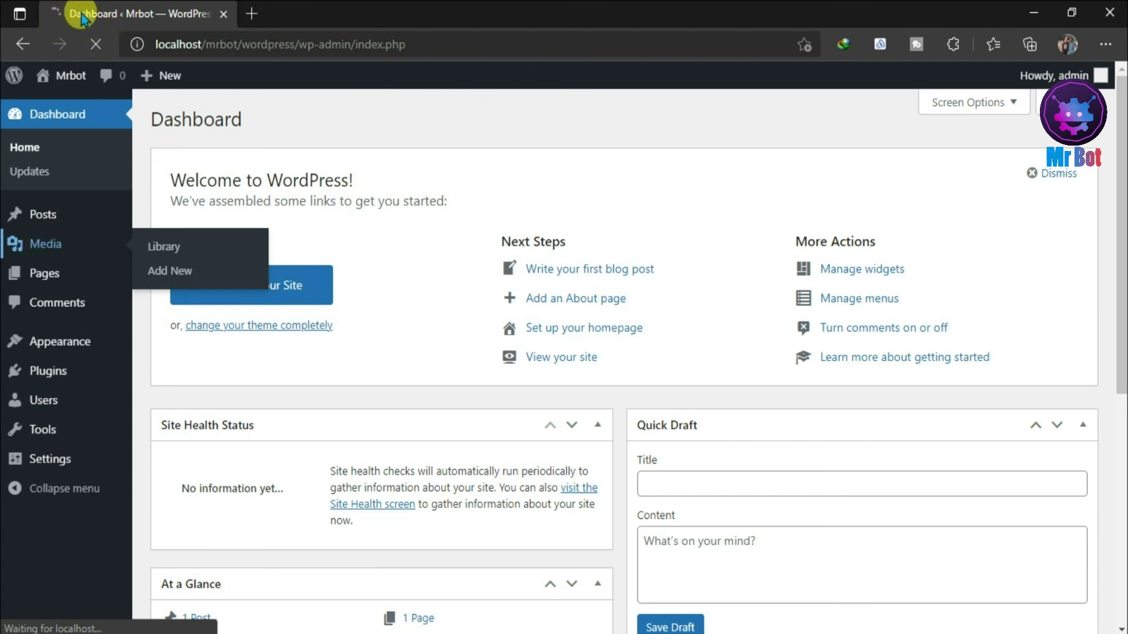
click(59, 249)
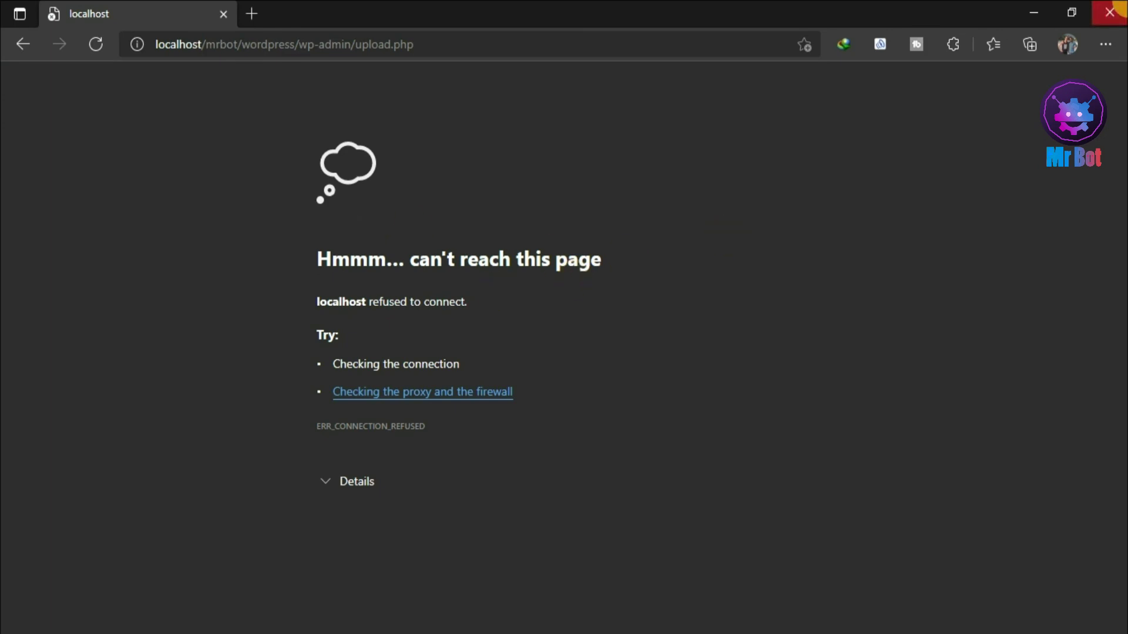
click(1110, 11)
click(1111, 11)
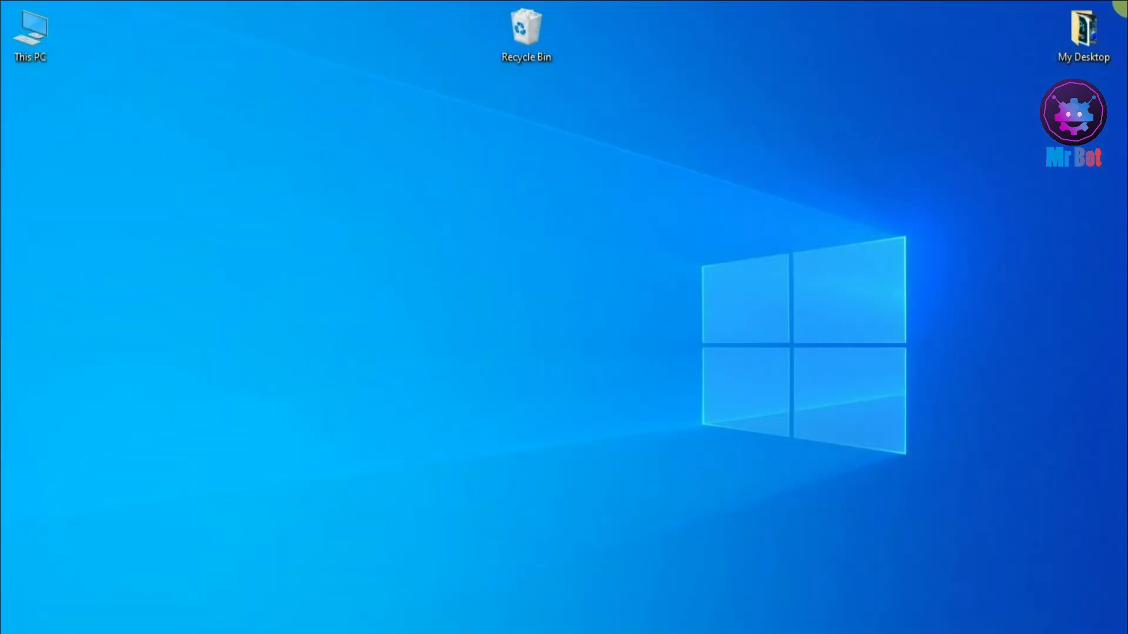